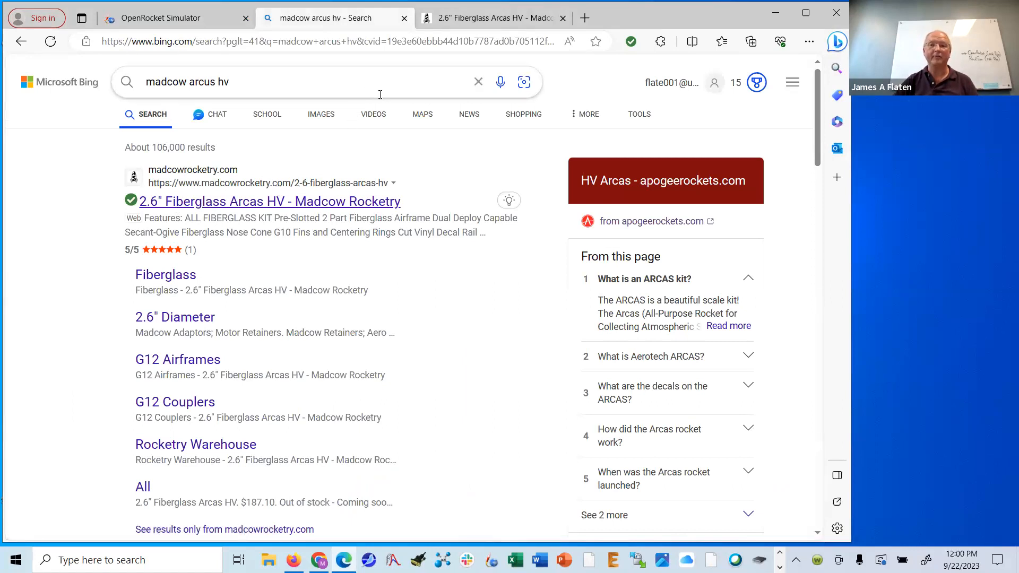
Step: Download the RockSim file for the 2.6" Fiberglass Arcas HV from its Madcow Rocketry product page
{"action": "left_click", "coordinate": [474, 23]}
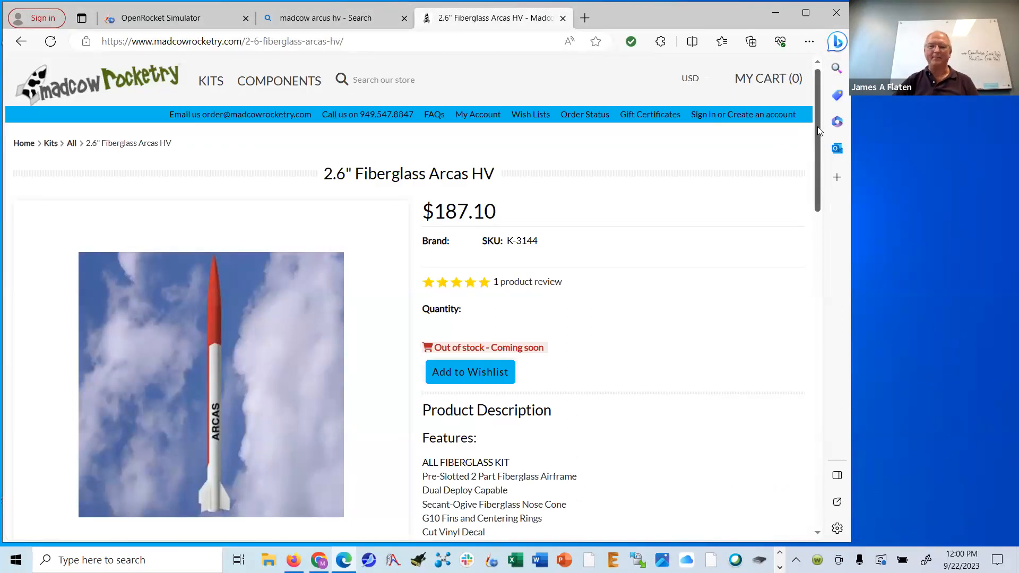
{"action": "left_click_drag", "start_coordinate": [817, 127], "coordinate": [813, 210]}
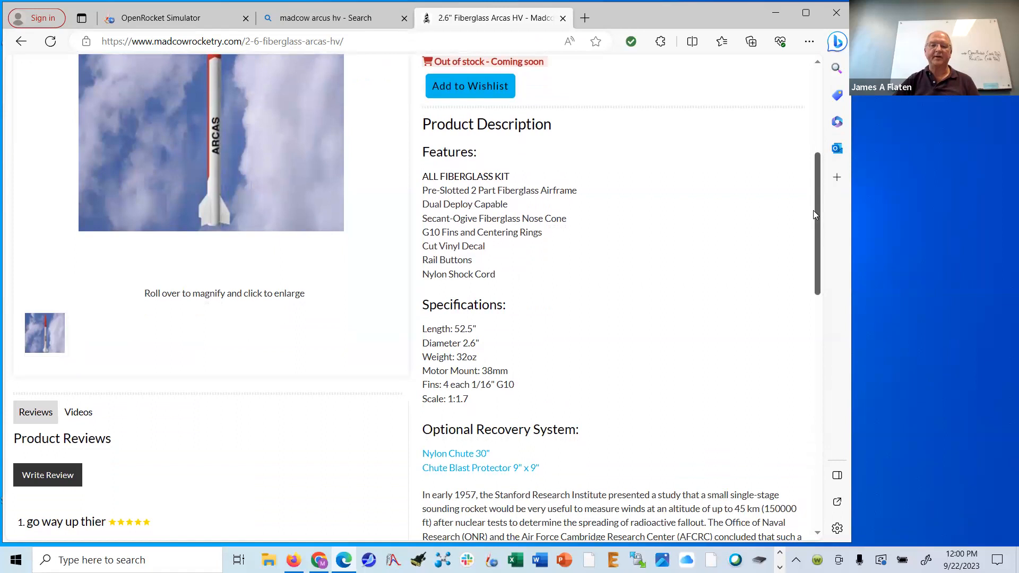
{"action": "left_click_drag", "start_coordinate": [813, 210], "coordinate": [813, 213]}
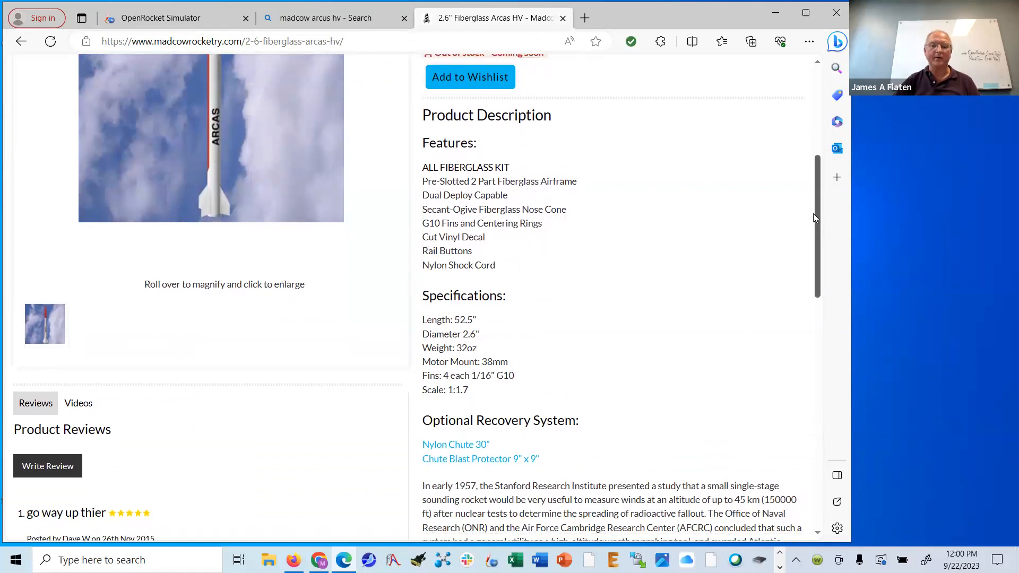
{"action": "scroll", "coordinate": [812, 213], "scroll_direction": "down", "scroll_amount": 3}
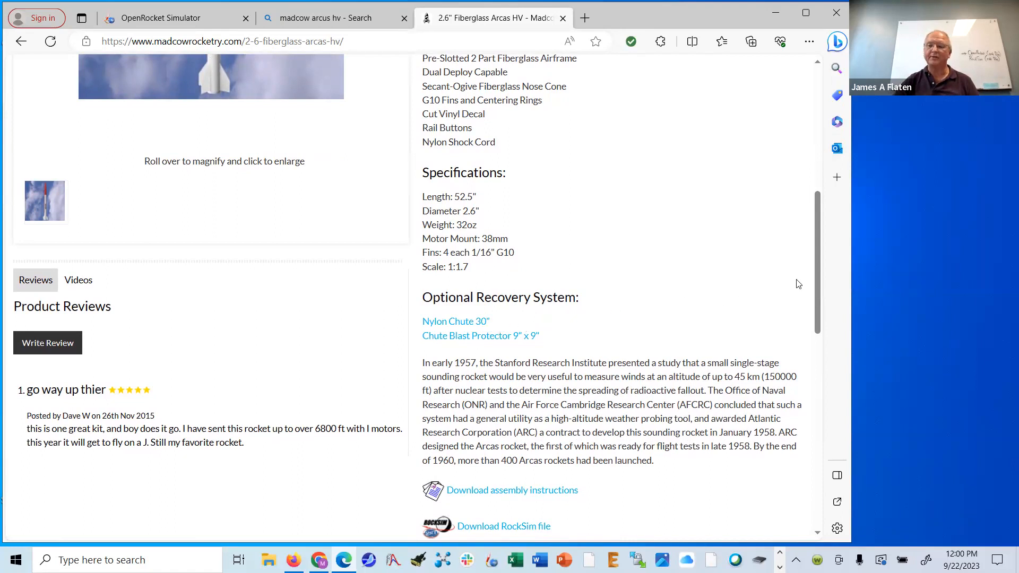
{"action": "left_click_drag", "start_coordinate": [817, 257], "coordinate": [818, 307]}
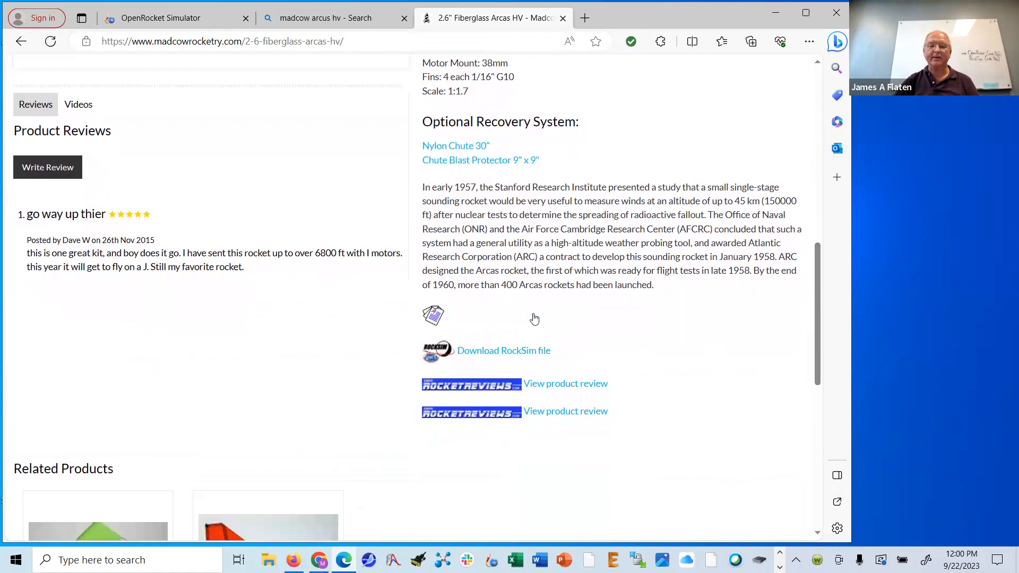
{"action": "left_click", "coordinate": [492, 359]}
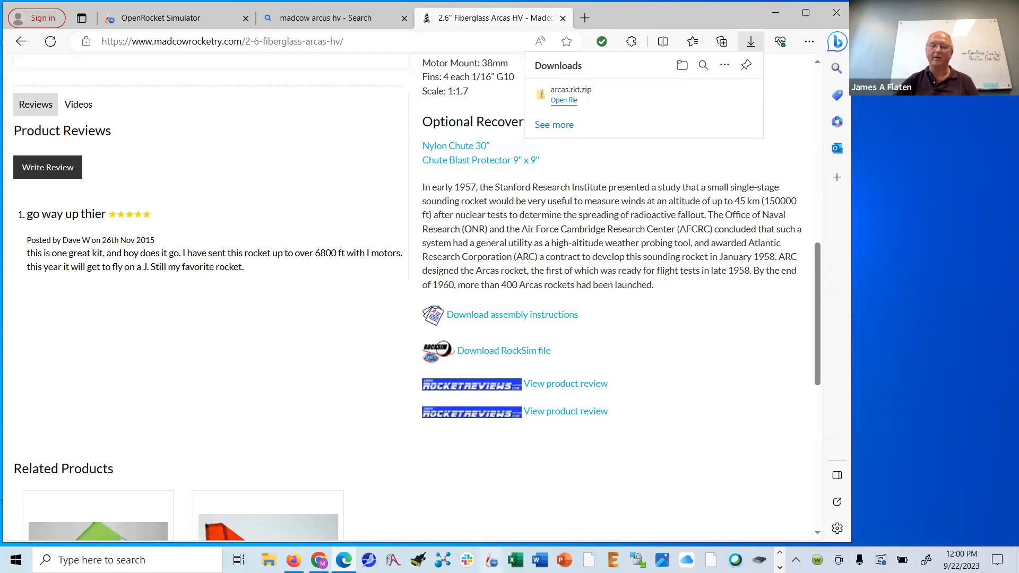
Step: Switch to OpenRocket and open the arcas.rkt design from the Desktop
{"action": "left_click", "coordinate": [490, 560]}
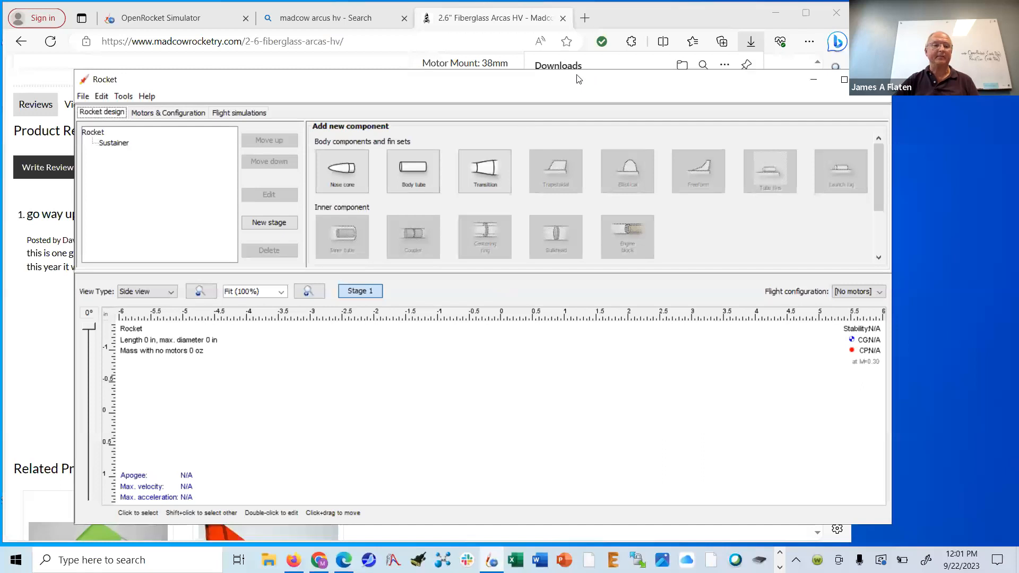
{"action": "left_click_drag", "start_coordinate": [577, 76], "coordinate": [532, 63]}
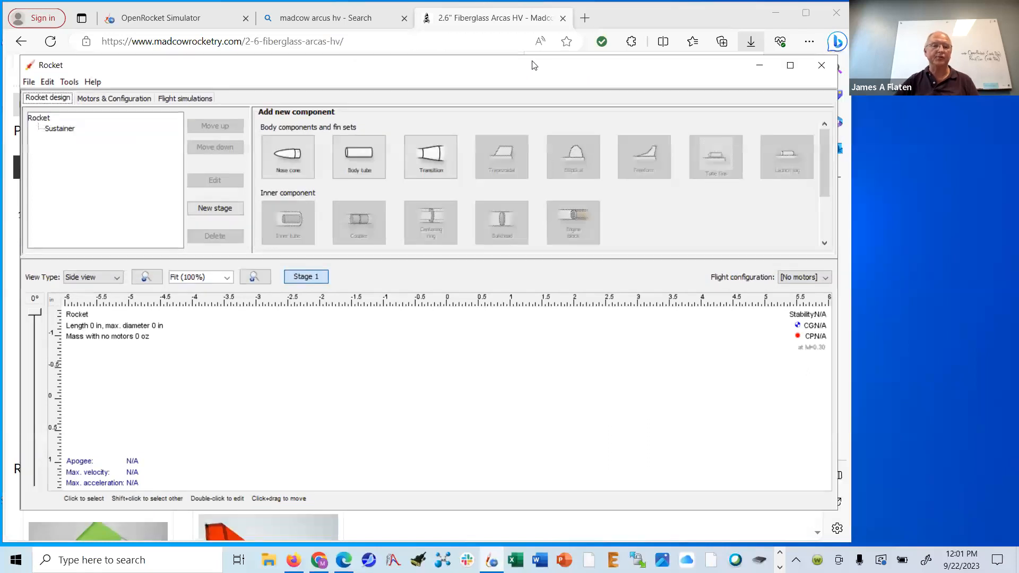
{"action": "left_click", "coordinate": [29, 82]}
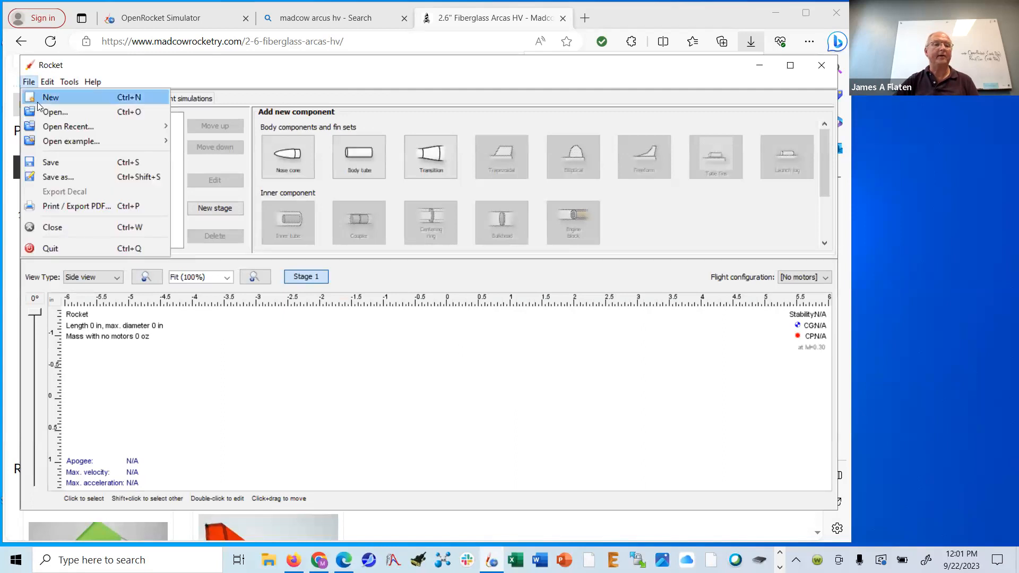
{"action": "left_click", "coordinate": [47, 115]}
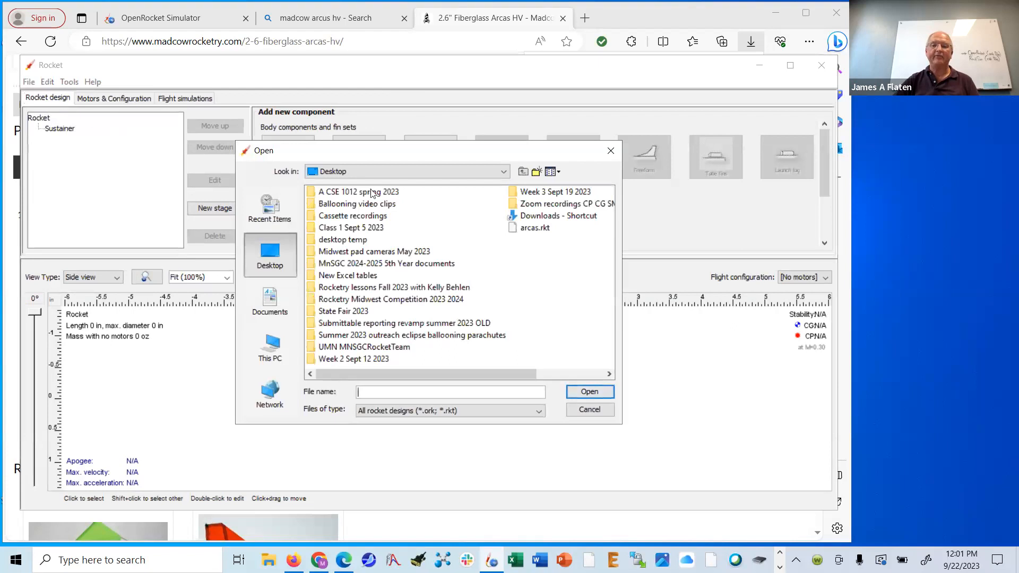
{"action": "left_click", "coordinate": [512, 230]}
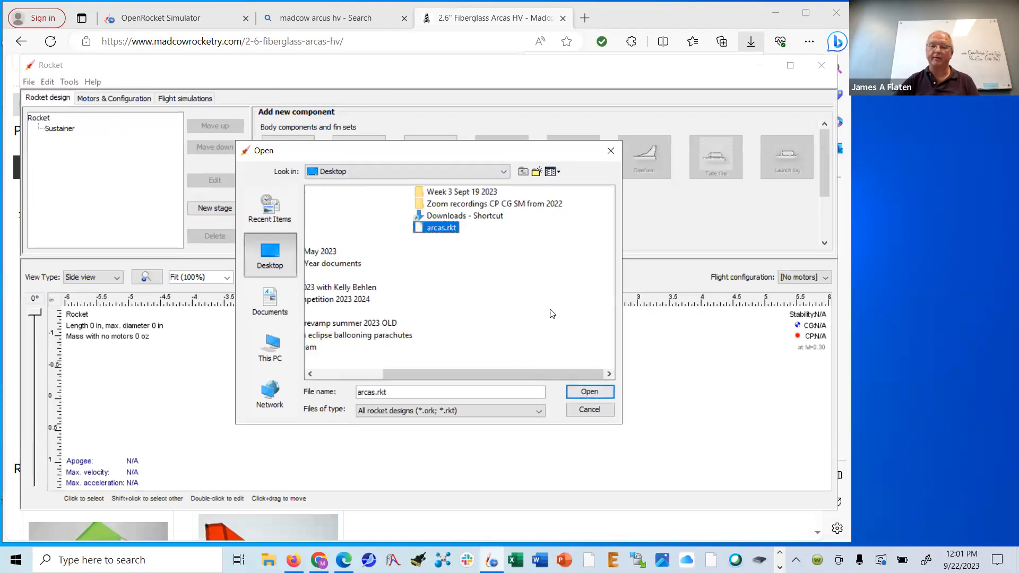
{"action": "left_click", "coordinate": [589, 393]}
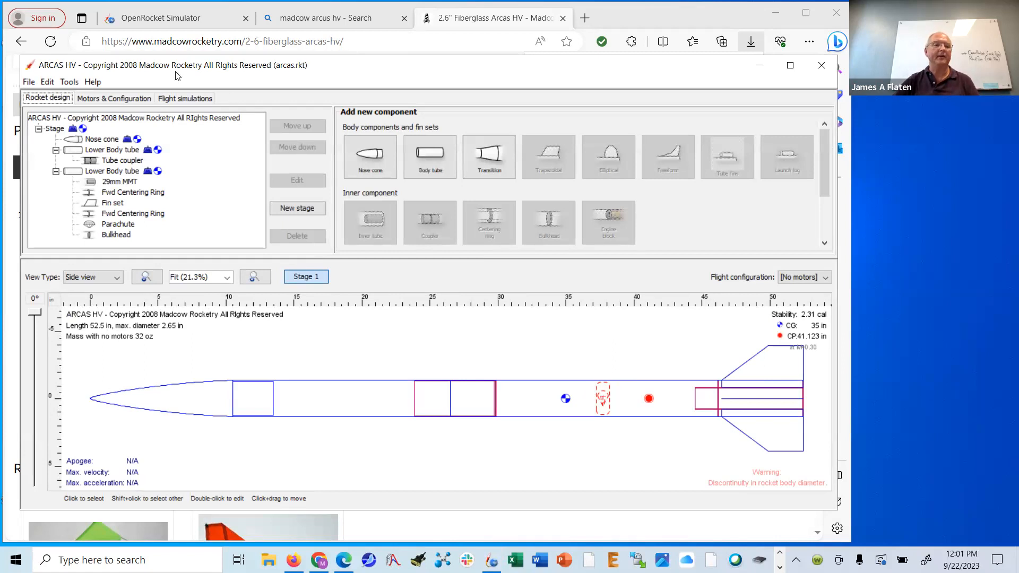
Step: Save the design to the Desktop as arcas.ork in the OpenRocket designs format
{"action": "left_click", "coordinate": [28, 82]}
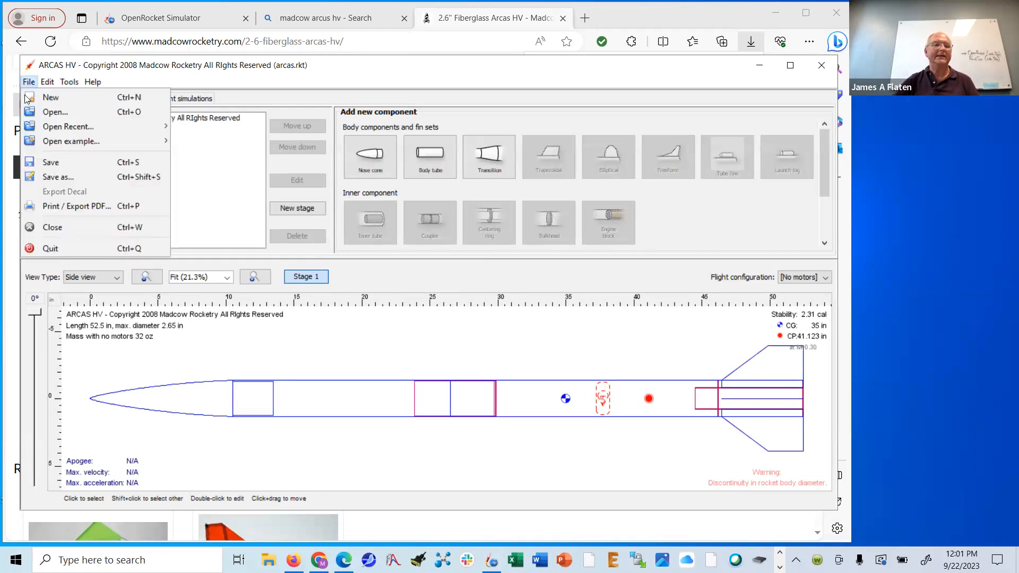
{"action": "left_click", "coordinate": [49, 178]}
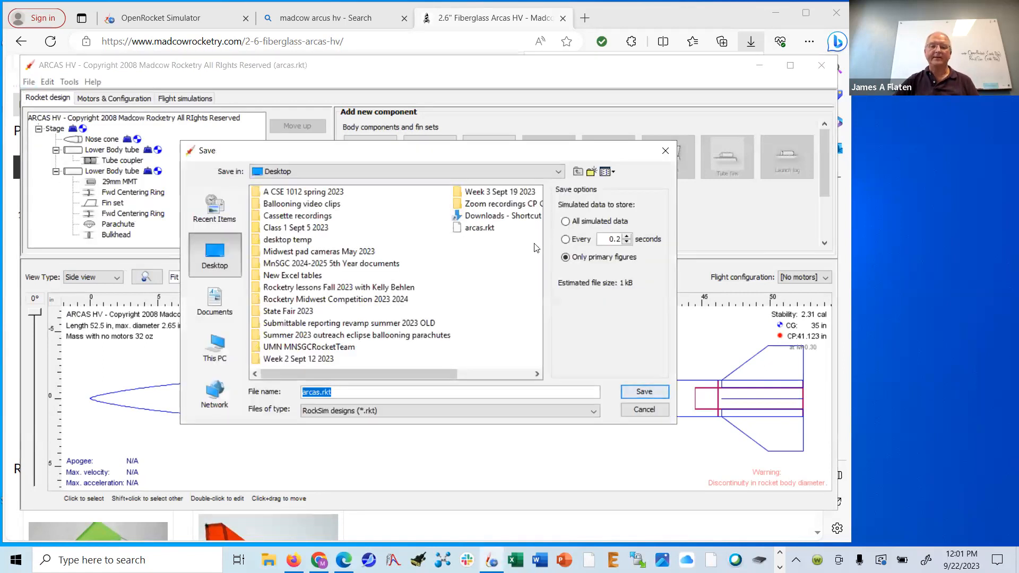
{"action": "left_click", "coordinate": [401, 411]}
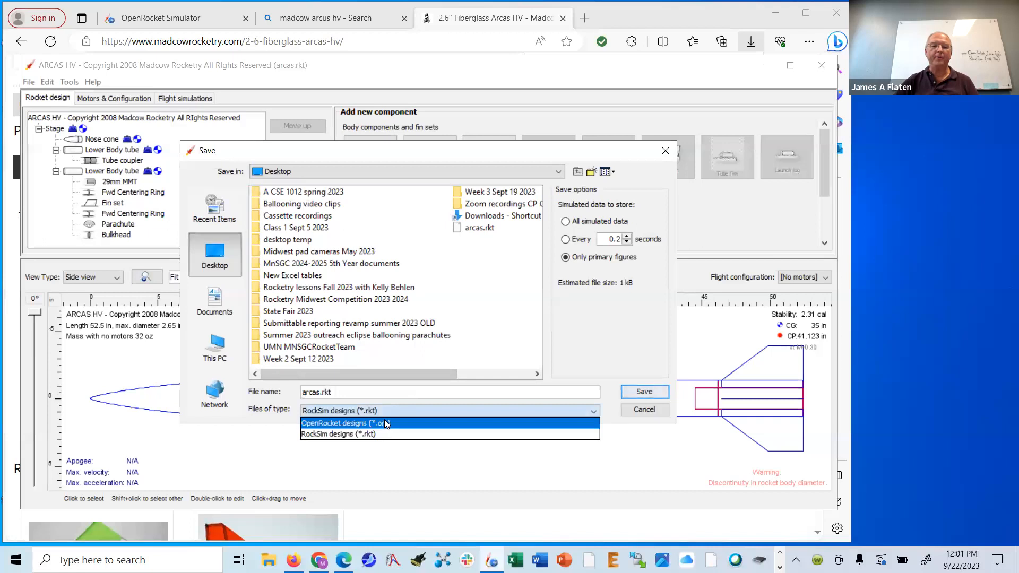
{"action": "left_click", "coordinate": [384, 423]}
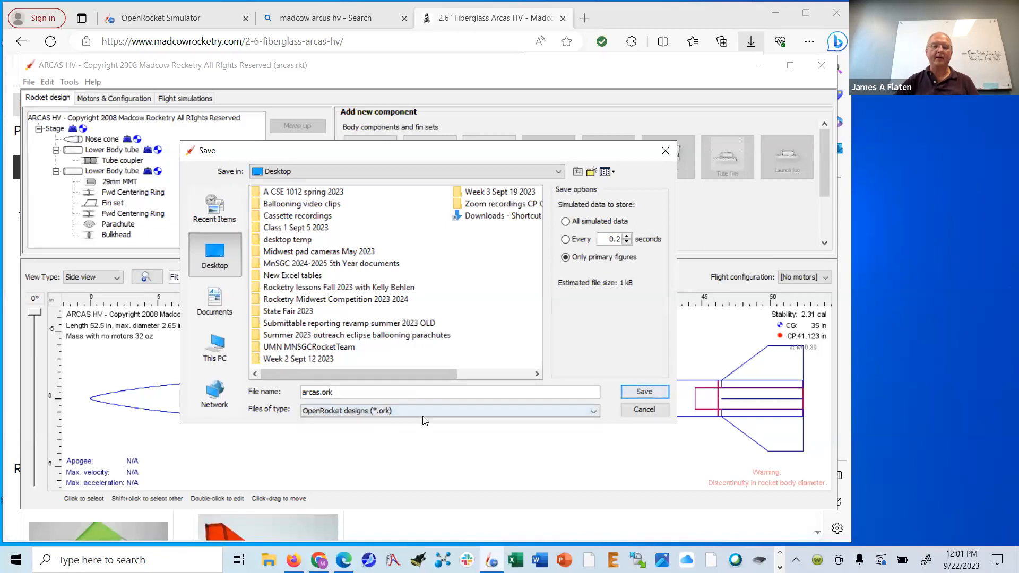
{"action": "left_click", "coordinate": [645, 391]}
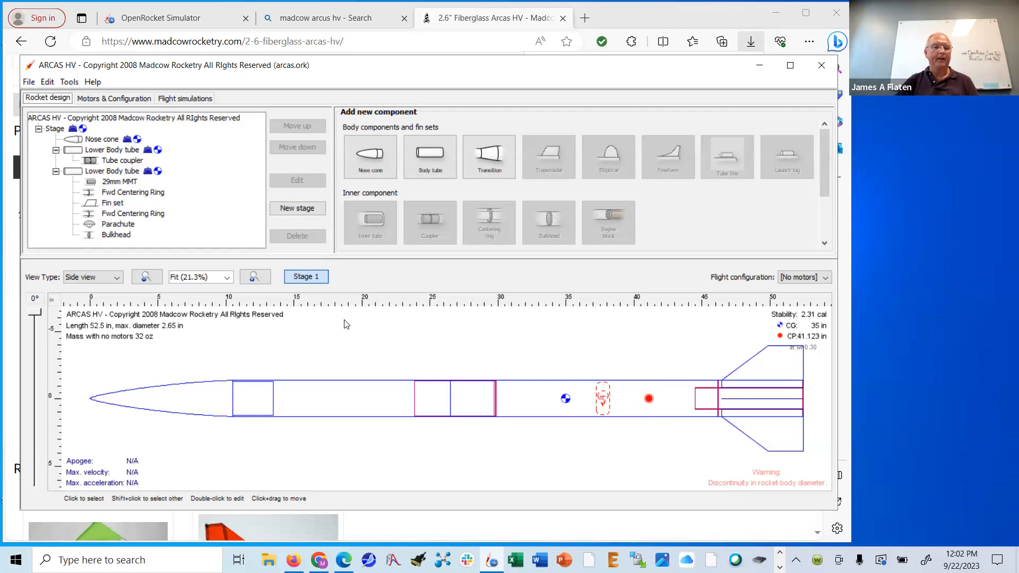
Step: Examine the rocket in Back view and as a 3D Figure, rotating the 3D model
{"action": "left_click", "coordinate": [118, 278]}
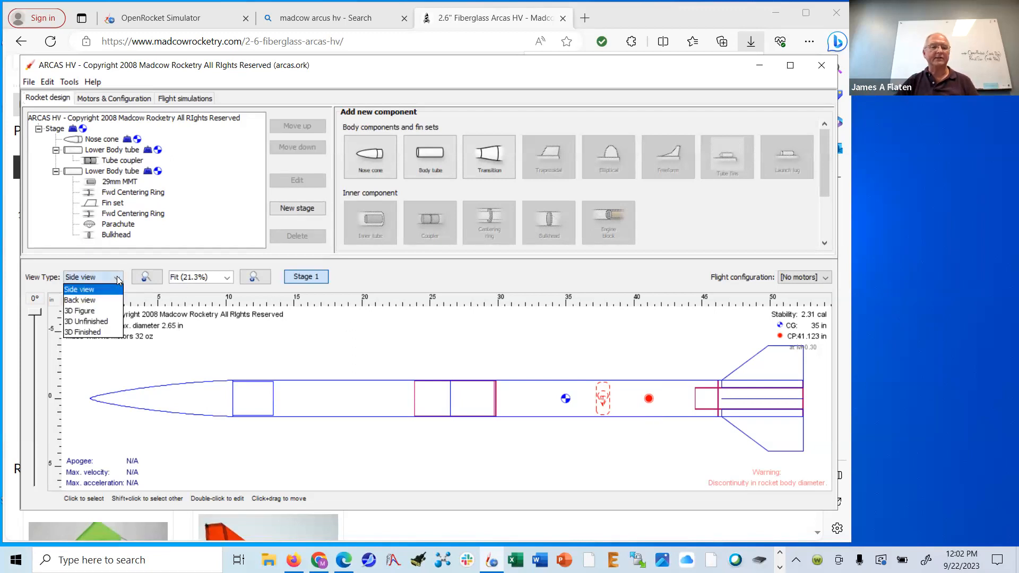
{"action": "left_click", "coordinate": [109, 301]}
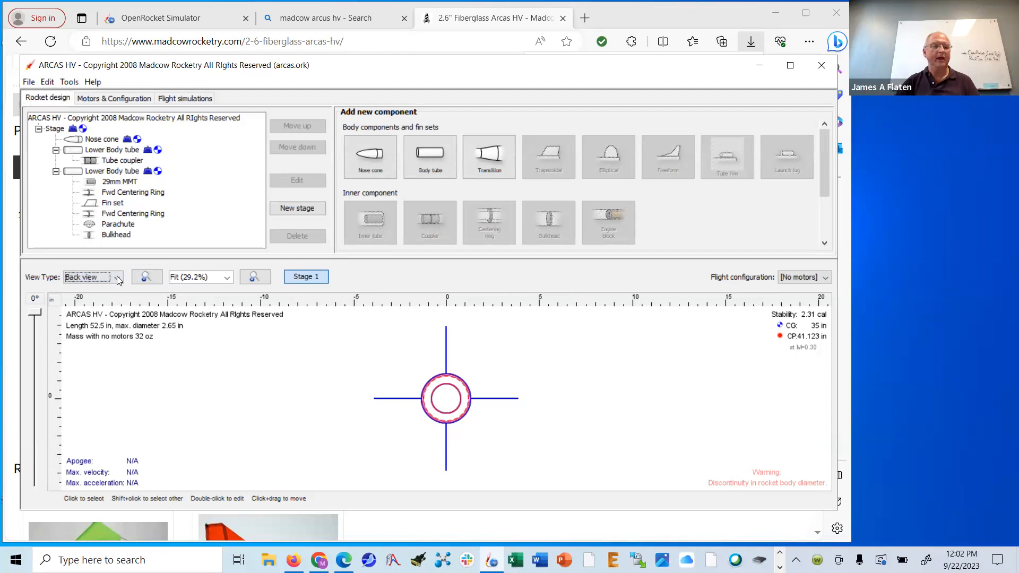
{"action": "left_click", "coordinate": [118, 278]}
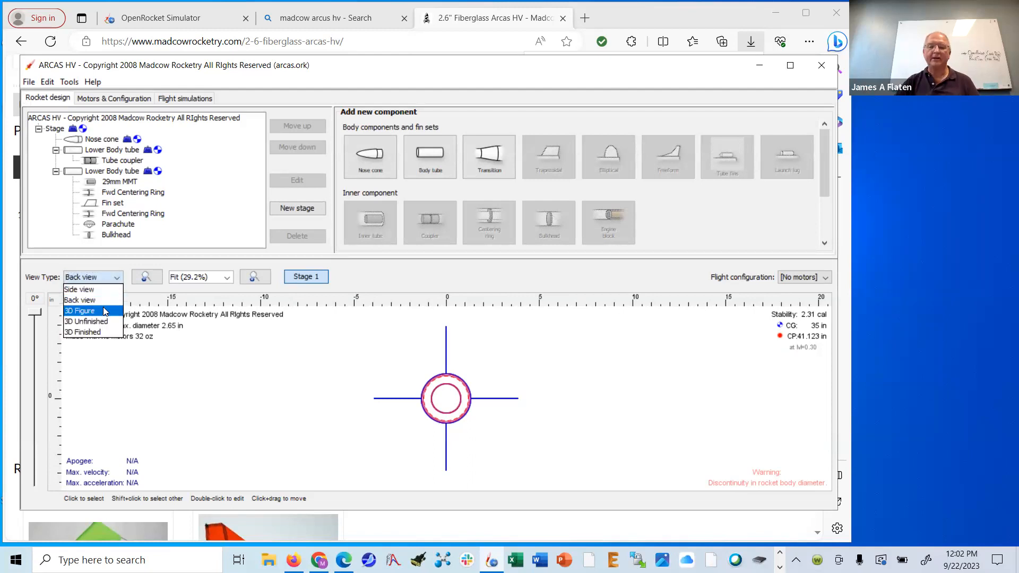
{"action": "left_click", "coordinate": [104, 312]}
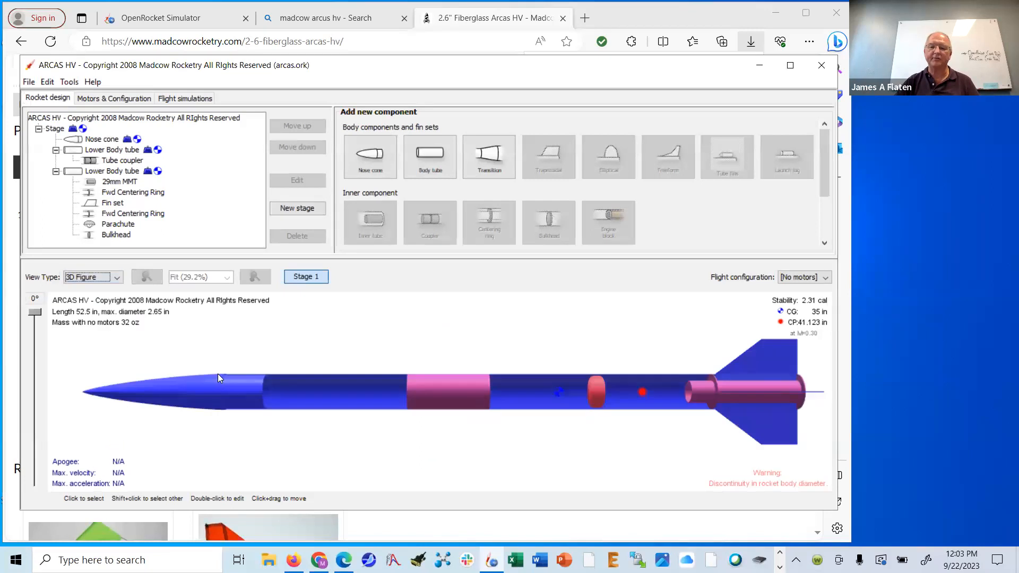
{"action": "left_click_drag", "start_coordinate": [363, 408], "coordinate": [297, 407]}
Step: Compare the rocket's 3D Unfinished and 3D Finished views, rotating the finished model
{"action": "left_click", "coordinate": [117, 279]}
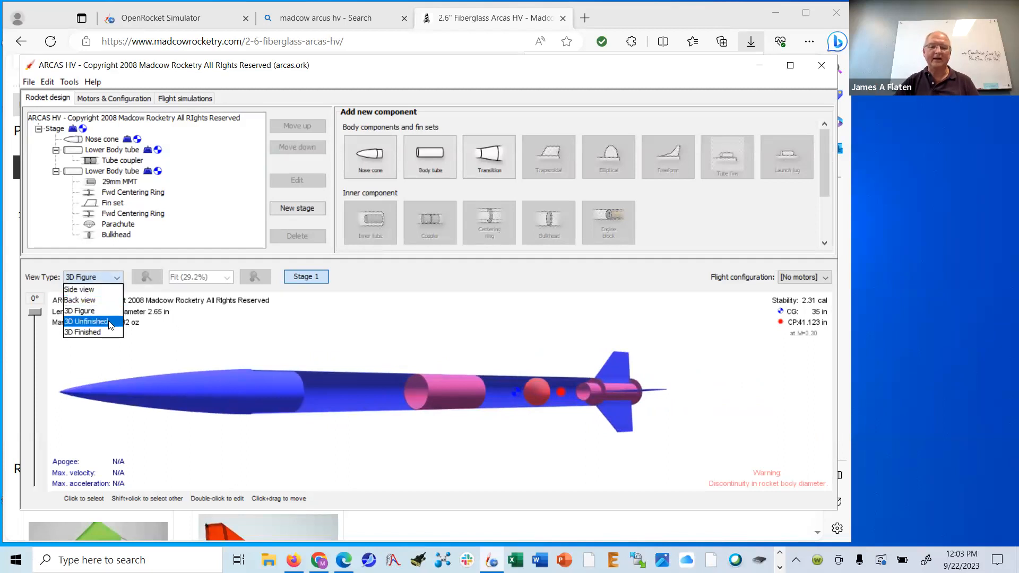
{"action": "left_click", "coordinate": [110, 322]}
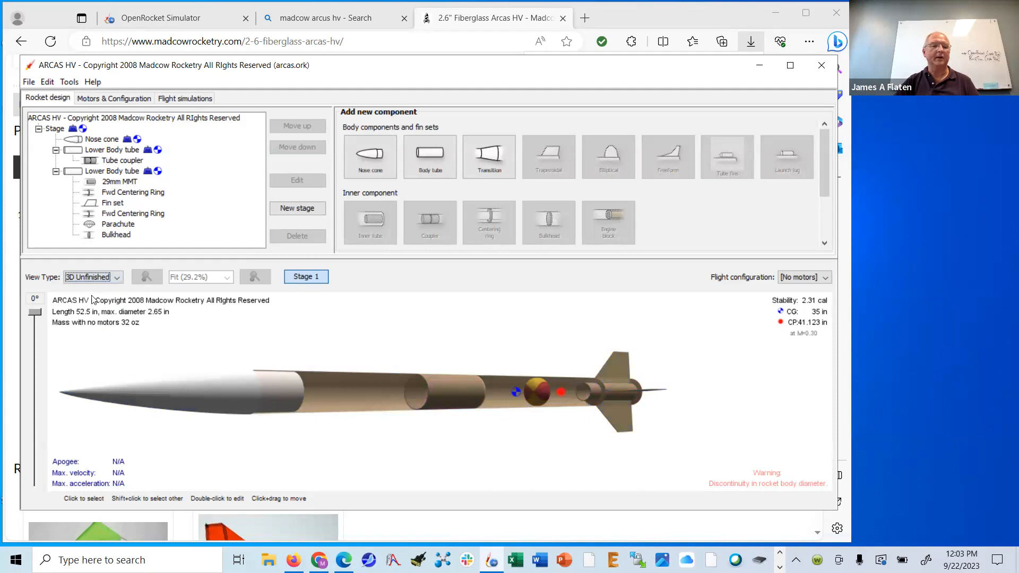
{"action": "left_click", "coordinate": [113, 276]}
{"action": "left_click", "coordinate": [110, 333]}
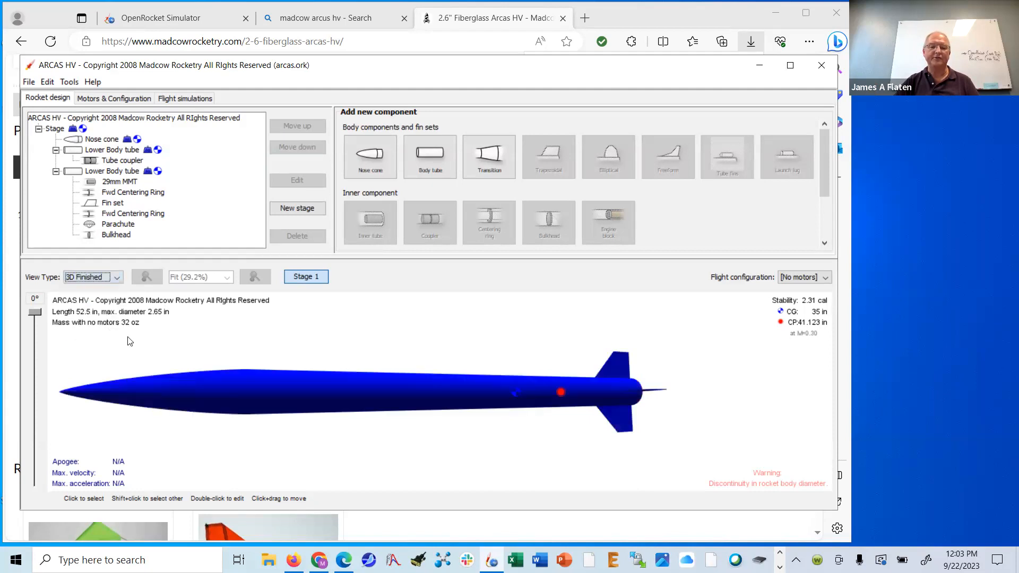
{"action": "left_click_drag", "start_coordinate": [371, 381], "coordinate": [337, 350]}
Step: Inspect the rocket's internal parts from several angles in 3D Unfinished view, and return to Side view
{"action": "left_click", "coordinate": [116, 279]}
{"action": "left_click", "coordinate": [120, 322]}
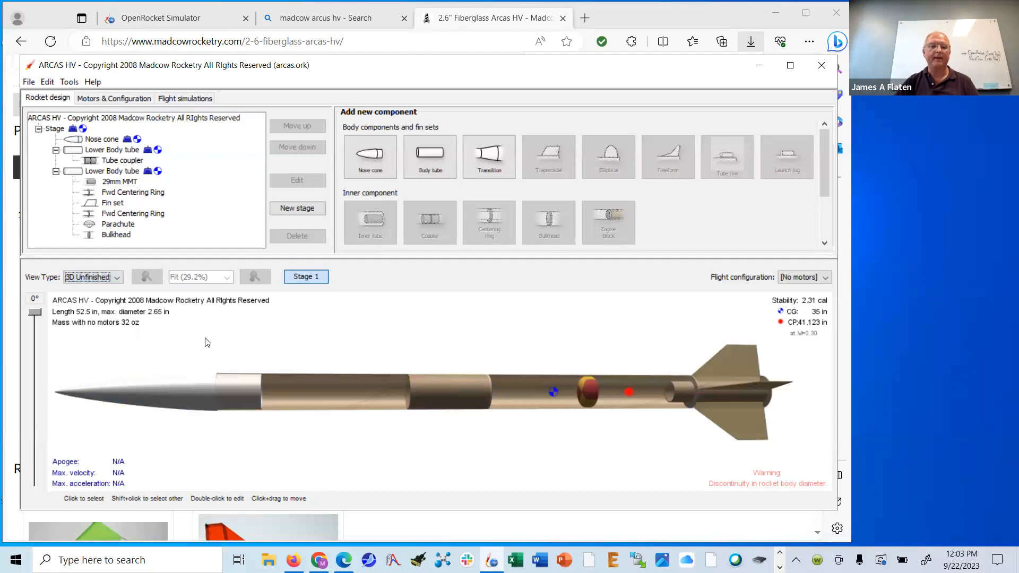
{"action": "left_click_drag", "start_coordinate": [273, 350], "coordinate": [308, 352]}
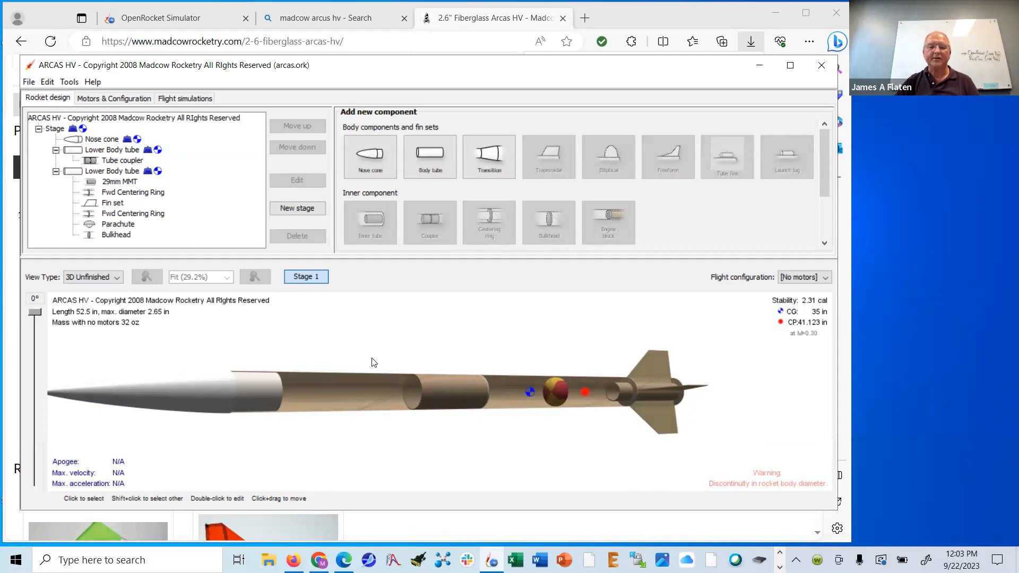
{"action": "left_click_drag", "start_coordinate": [373, 362], "coordinate": [393, 364]}
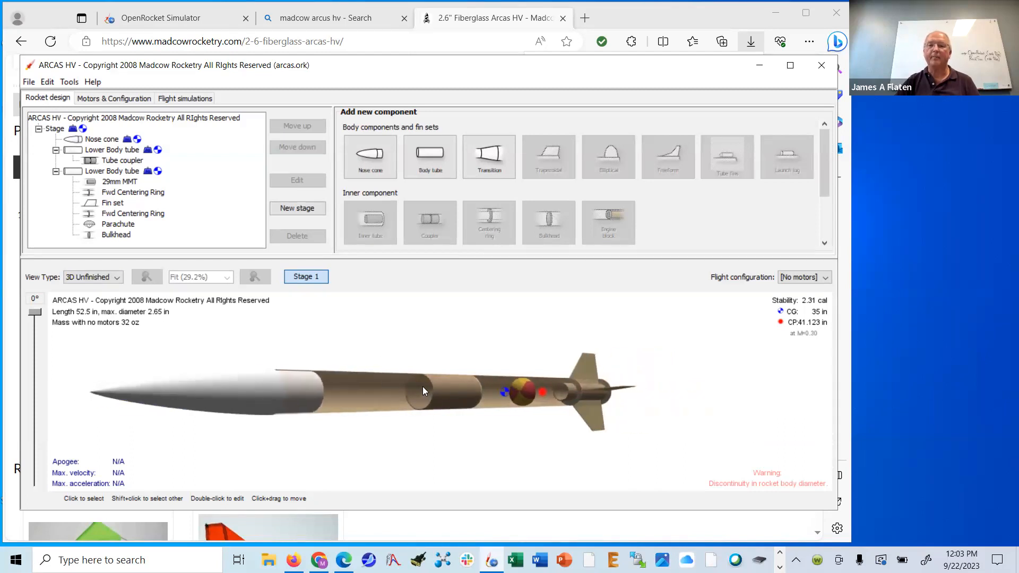
{"action": "mouse_move", "coordinate": [485, 387]}
{"action": "left_mouse_down"}
{"action": "mouse_move", "coordinate": [431, 390]}
{"action": "mouse_move", "coordinate": [377, 375]}
{"action": "mouse_move", "coordinate": [488, 393]}
{"action": "left_mouse_up"}
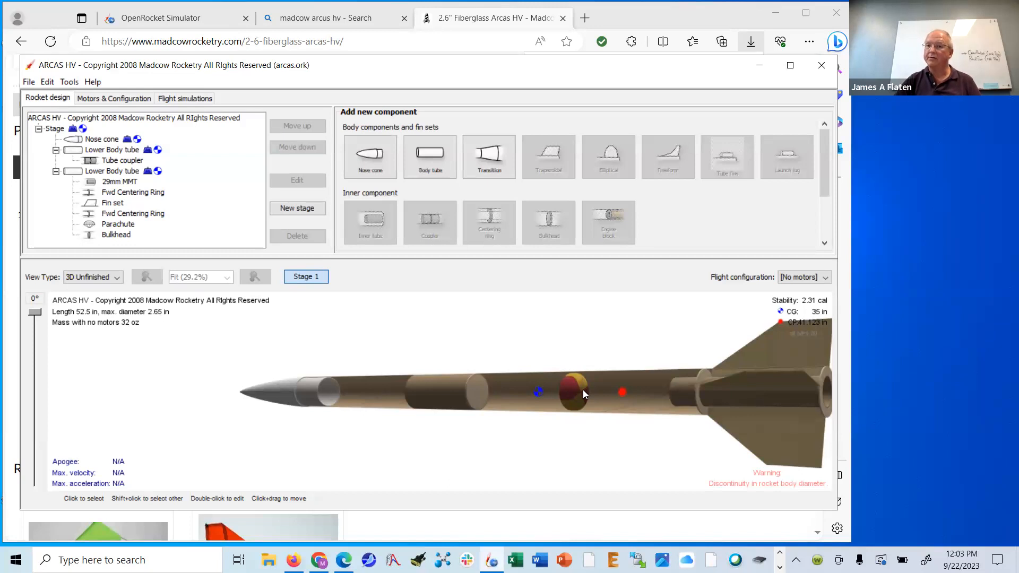
{"action": "left_click_drag", "start_coordinate": [587, 345], "coordinate": [613, 349]}
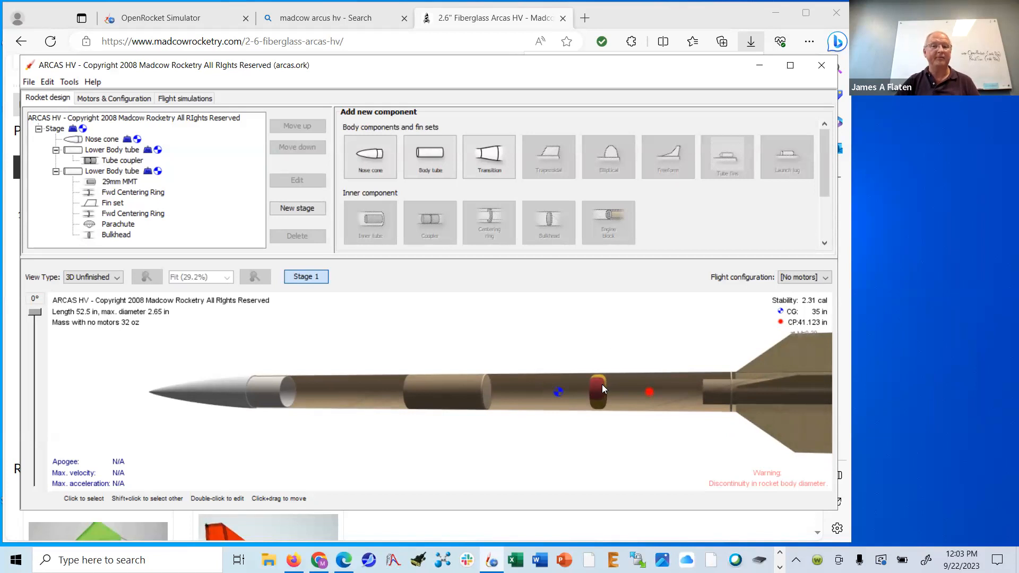
{"action": "left_click_drag", "start_coordinate": [710, 348], "coordinate": [709, 382]}
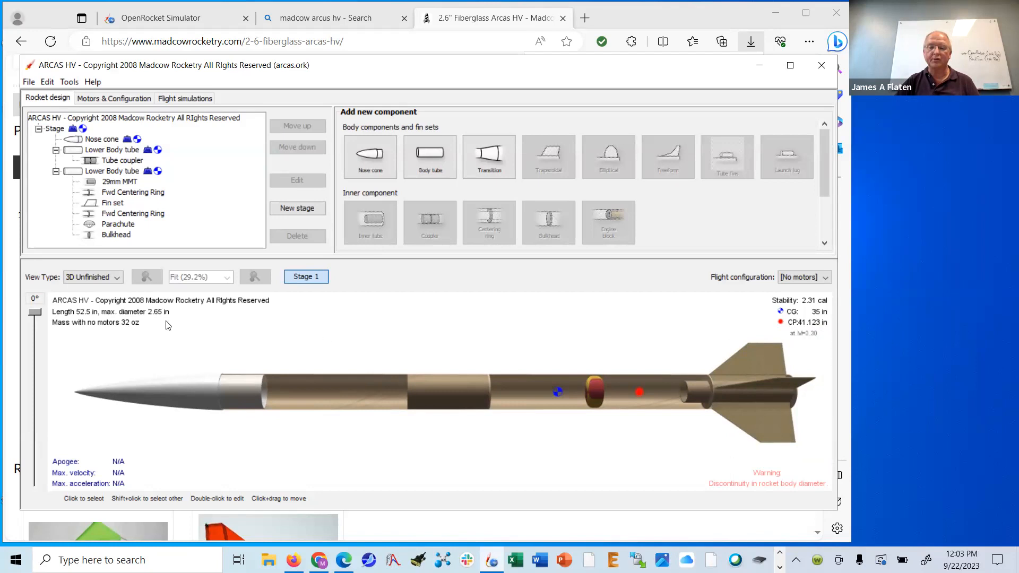
{"action": "left_click", "coordinate": [93, 277]}
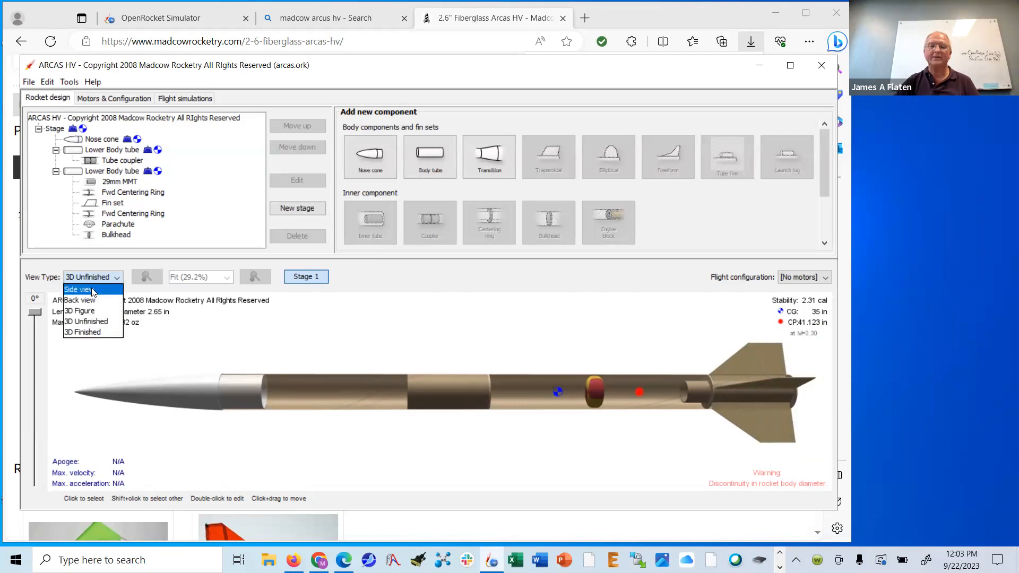
{"action": "left_click", "coordinate": [80, 288]}
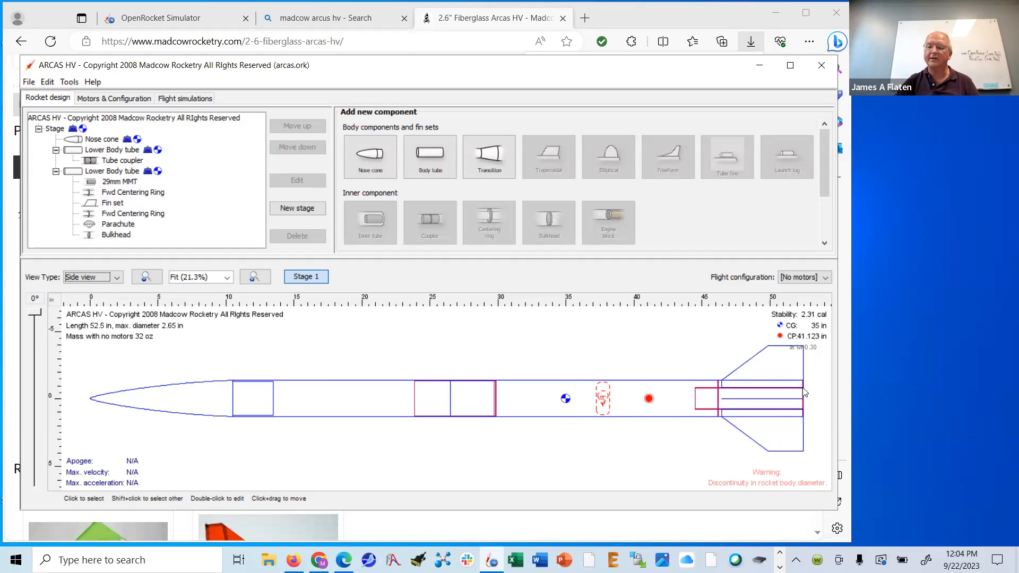
Step: Rename the body tube directly behind the nose cone to "Upper Body tube"
{"action": "left_click", "coordinate": [75, 141]}
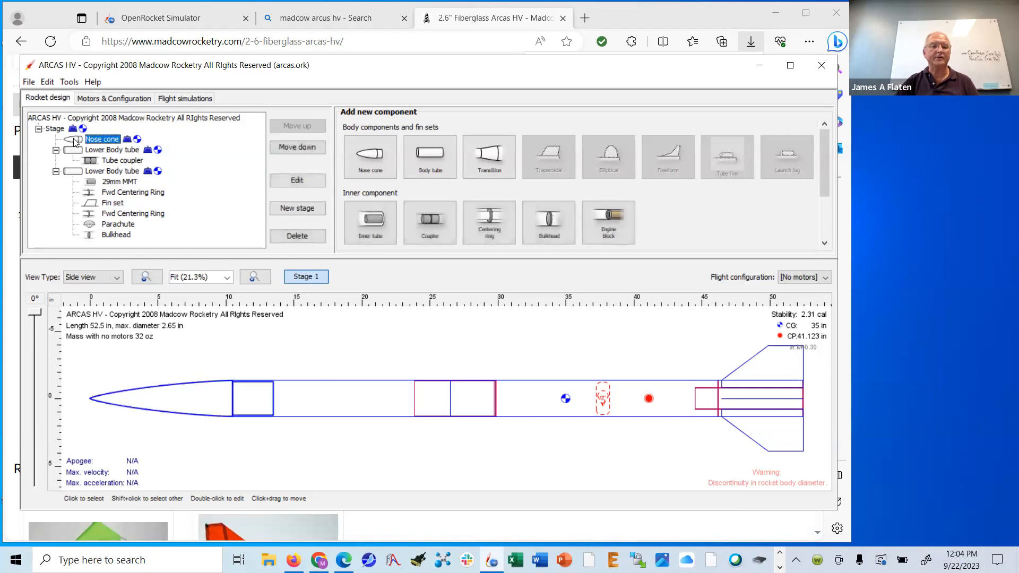
{"action": "left_click", "coordinate": [75, 154]}
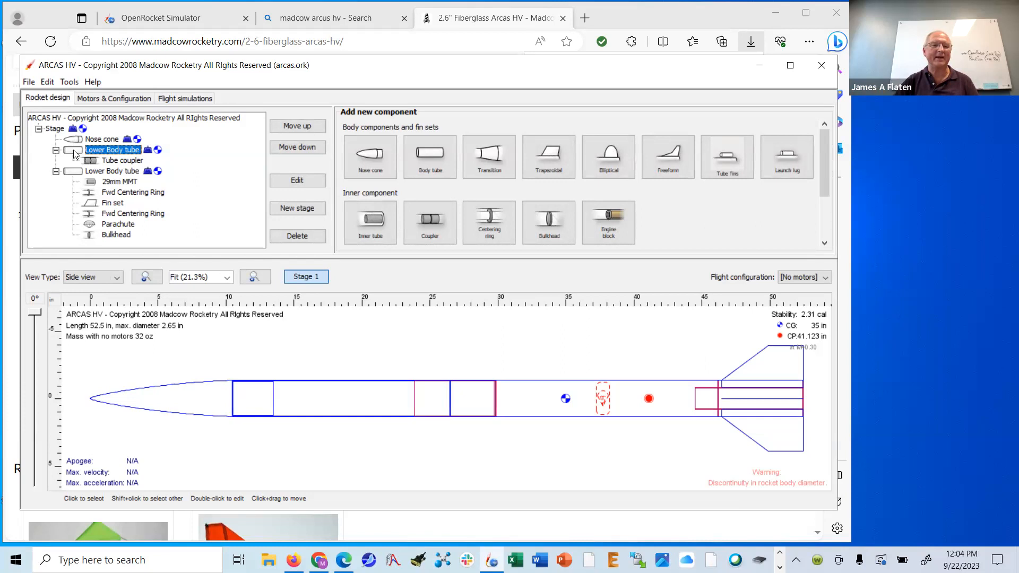
{"action": "left_click", "coordinate": [296, 180]}
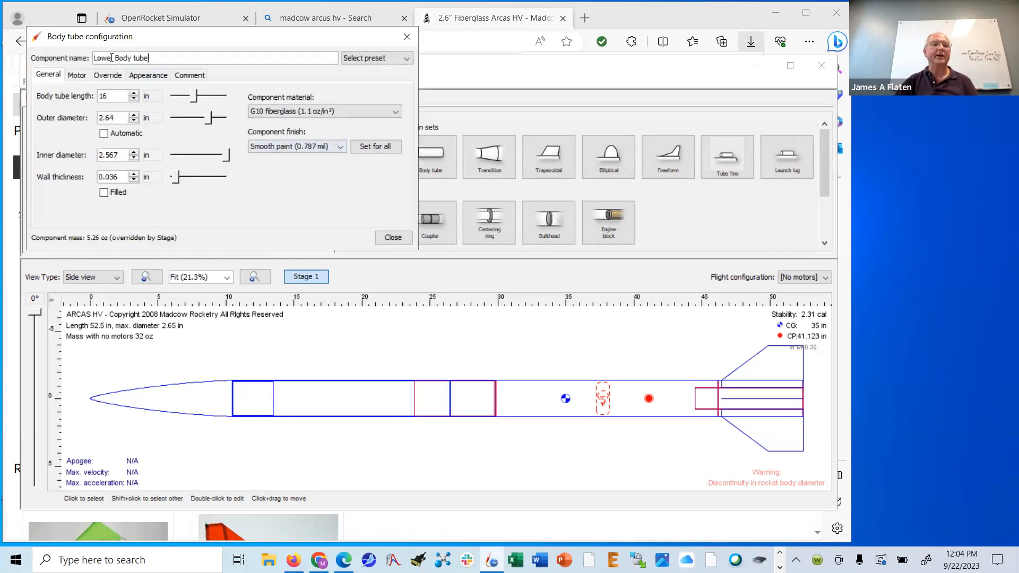
{"action": "key", "text": "BackSpace"}
{"action": "key", "text": "BackSpace"}
{"action": "key", "text": "BackSpace"}
{"action": "key", "text": "BackSpace"}
{"action": "key", "text": "BackSpace"}
{"action": "key", "text": "BackSpace"}
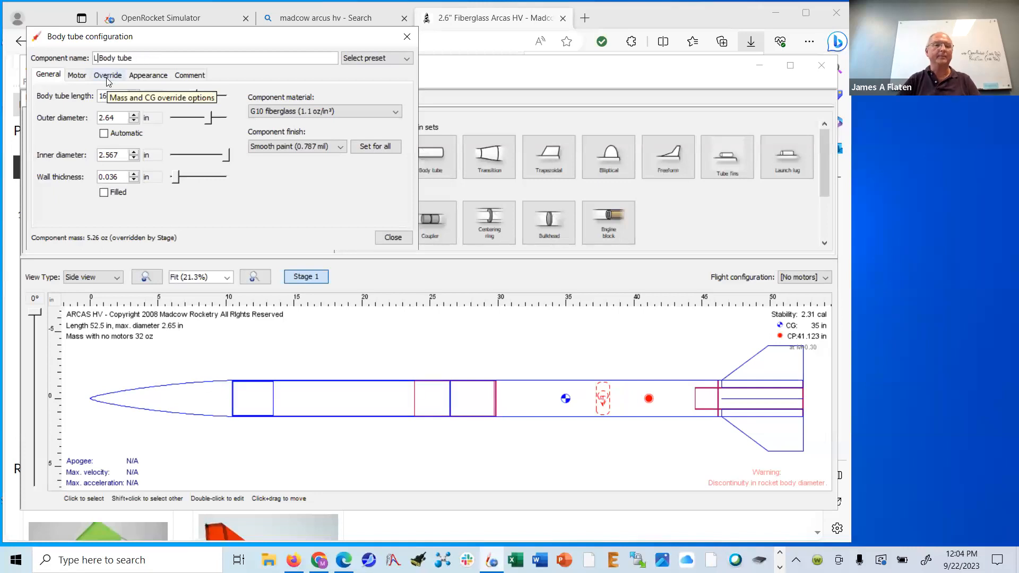
{"action": "type", "text": "Upper"}
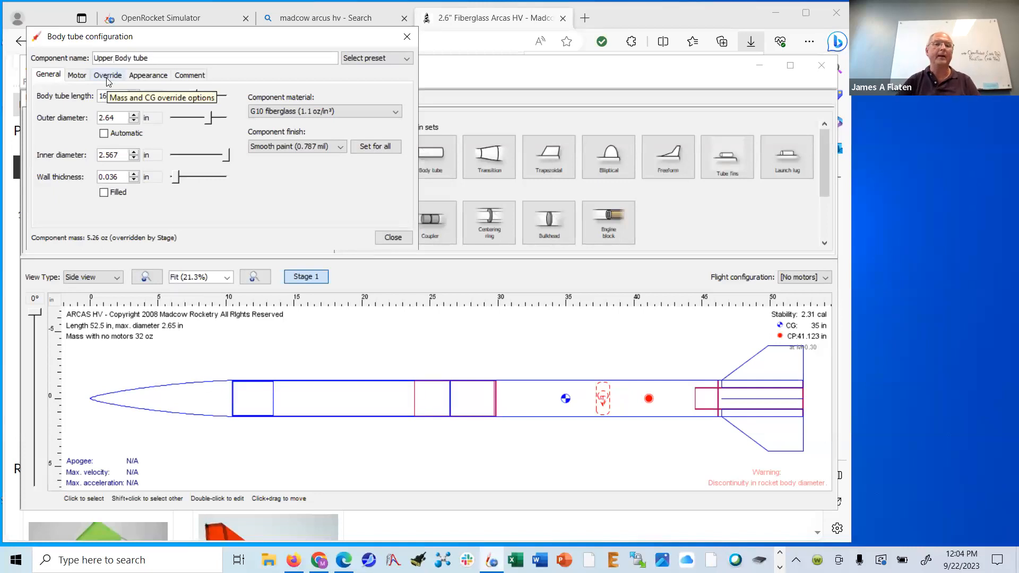
{"action": "left_click", "coordinate": [393, 238]}
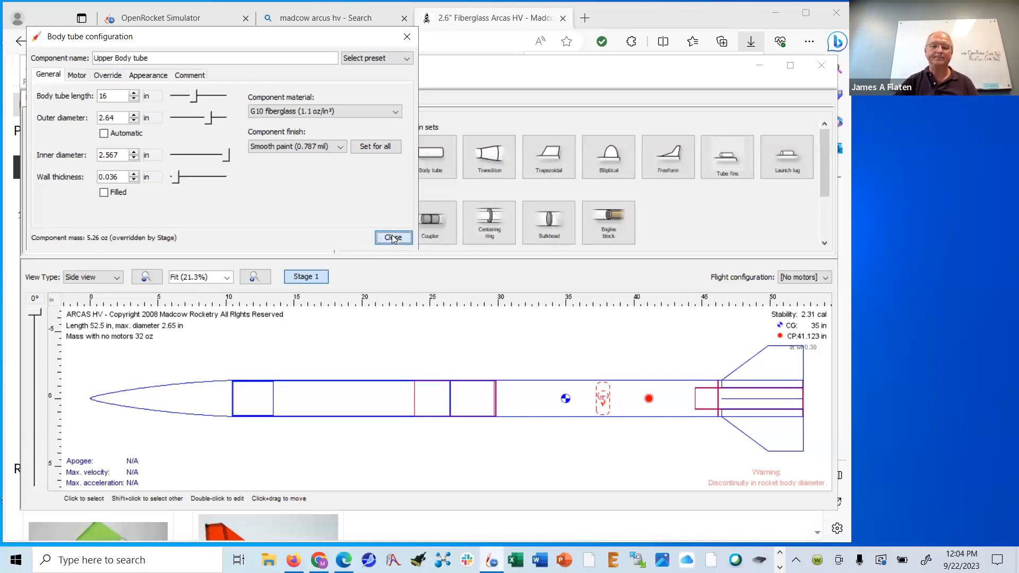
Step: Apply the Always Ready Rocketry BT20-38A preset from the database to the 29mm MMT inner tube
{"action": "left_click", "coordinate": [114, 160]}
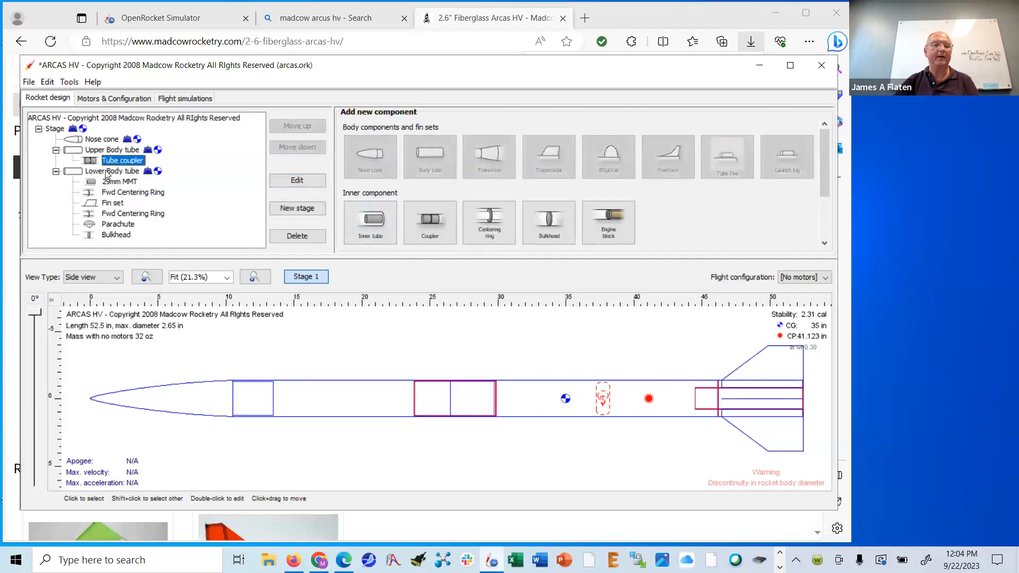
{"action": "left_click", "coordinate": [106, 172]}
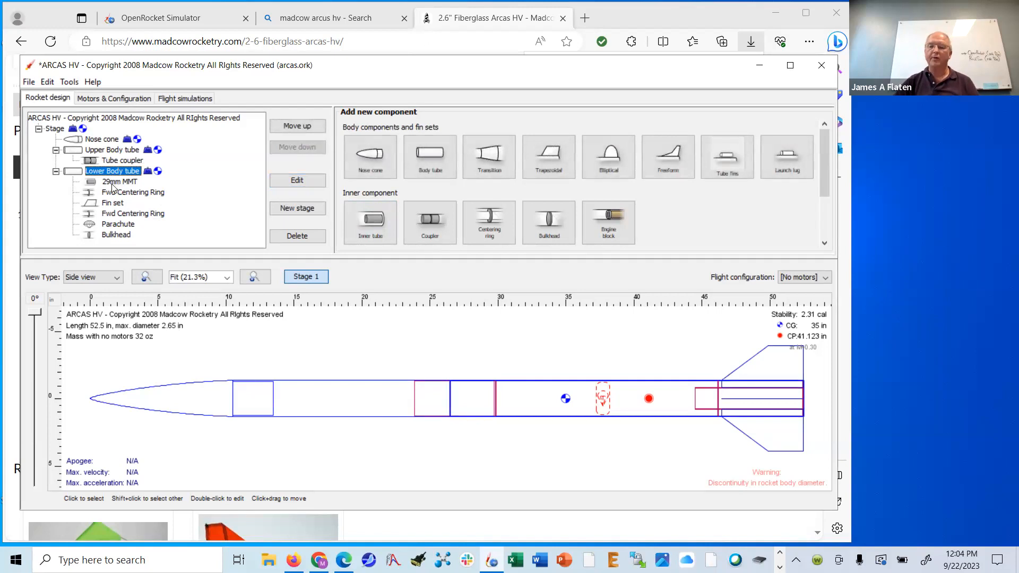
{"action": "left_click", "coordinate": [112, 183]}
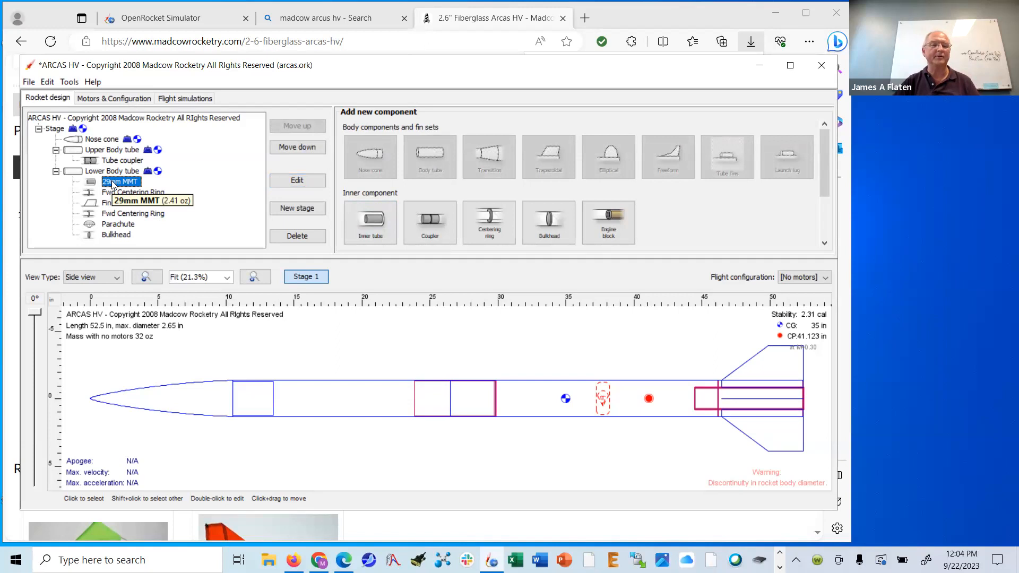
{"action": "left_click", "coordinate": [296, 181]}
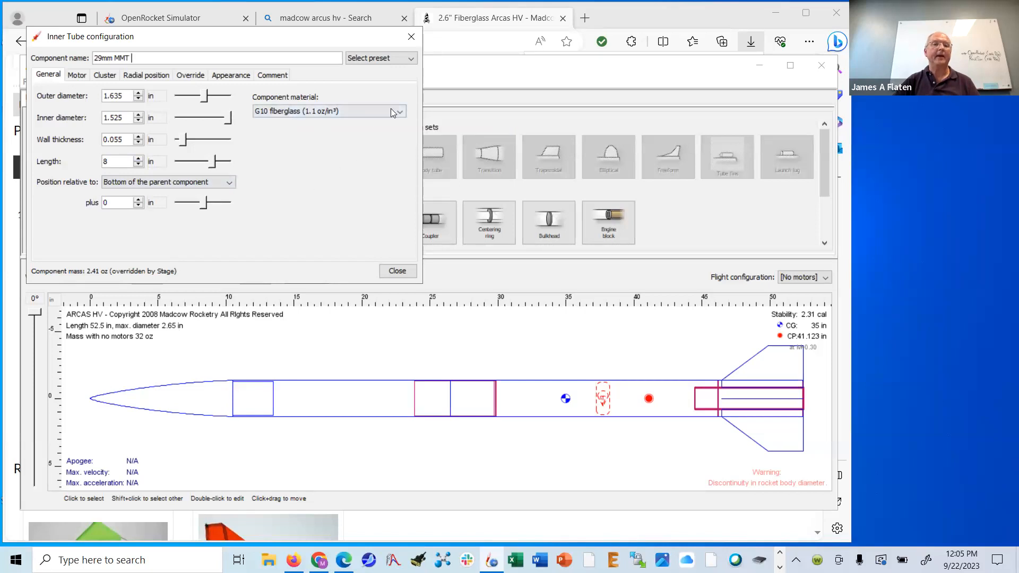
{"action": "left_click", "coordinate": [412, 60]}
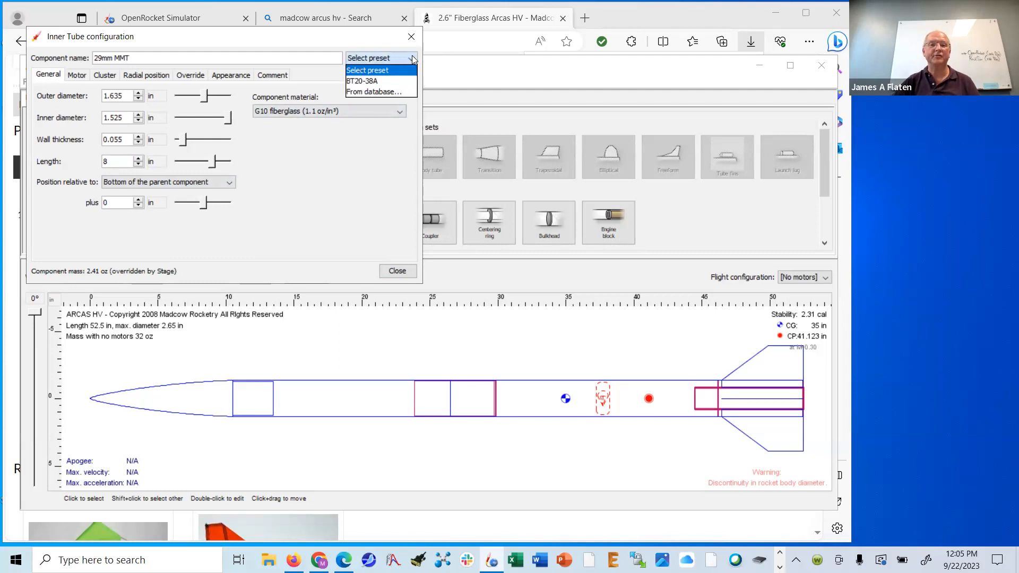
{"action": "left_click", "coordinate": [372, 92]}
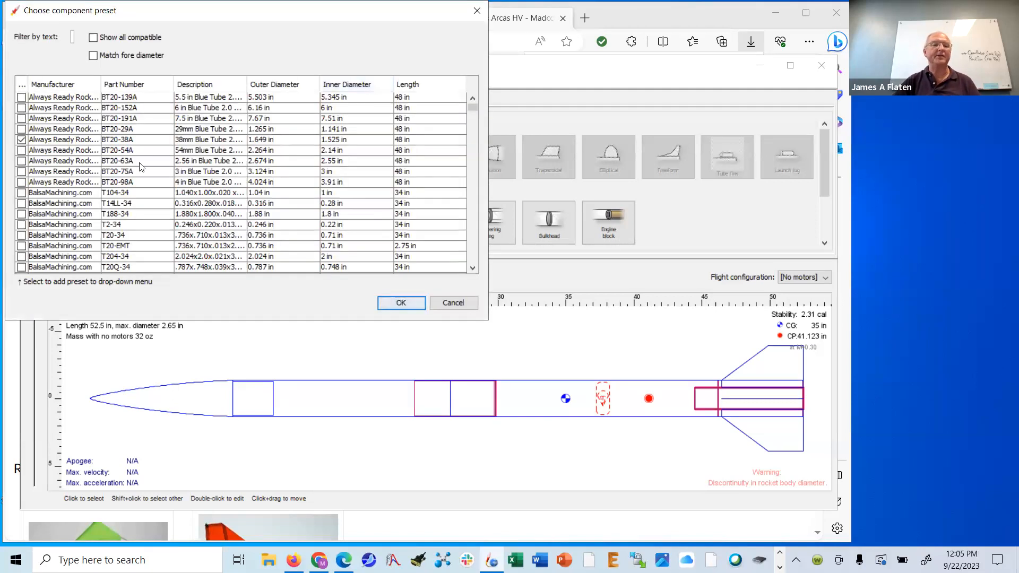
{"action": "left_click", "coordinate": [116, 140]}
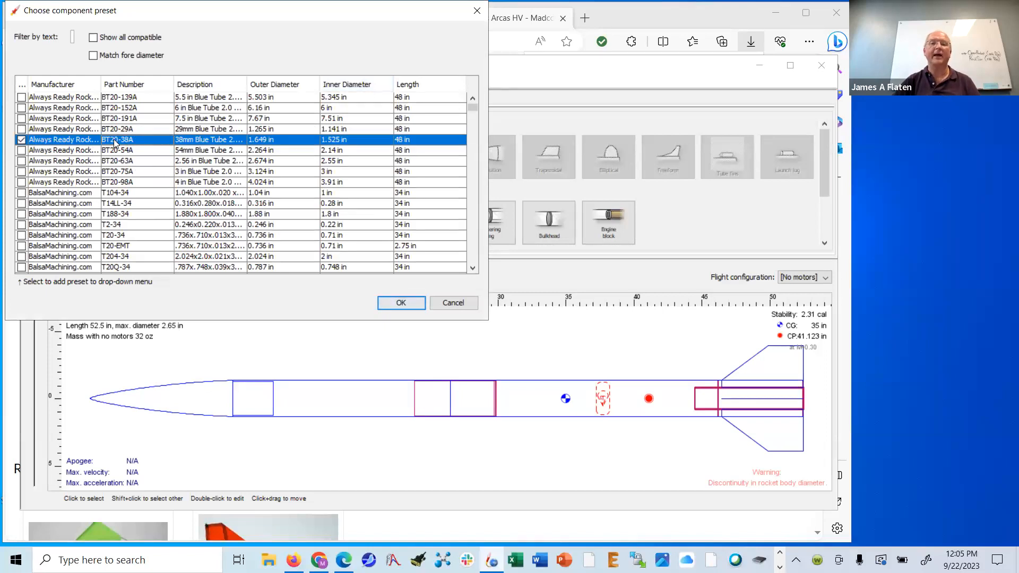
{"action": "left_click", "coordinate": [400, 302]}
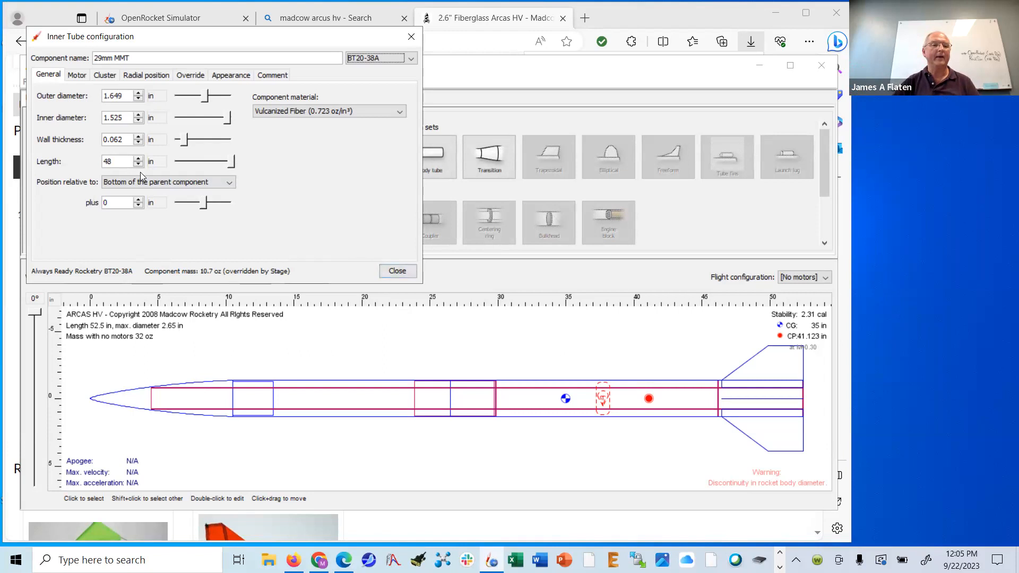
Step: Set the motor mount tube's length to 8 in and its material to Blue tube (0.751 oz/in³)
{"action": "left_click_drag", "start_coordinate": [140, 165], "coordinate": [141, 166]}
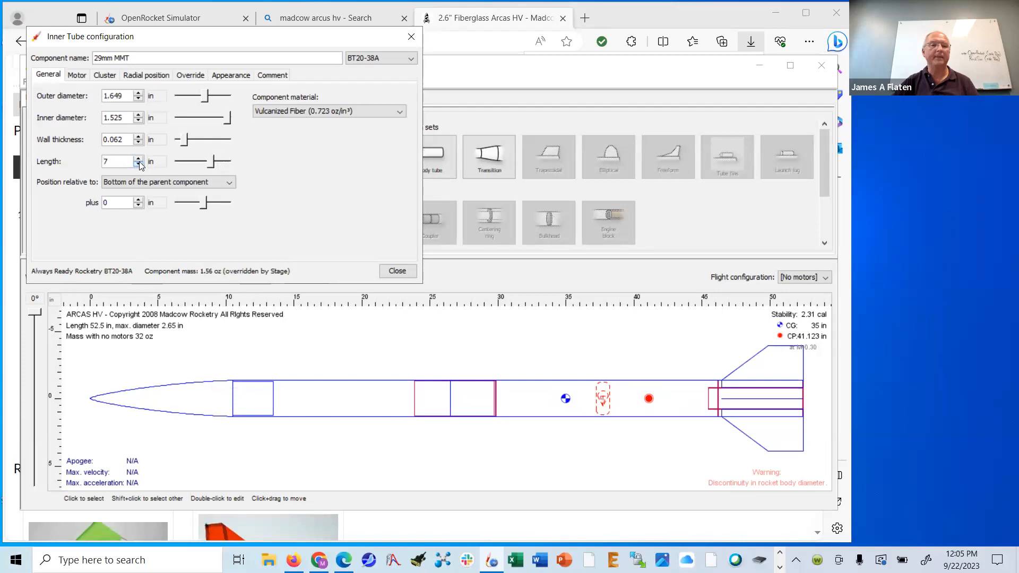
{"action": "left_click", "coordinate": [138, 158]}
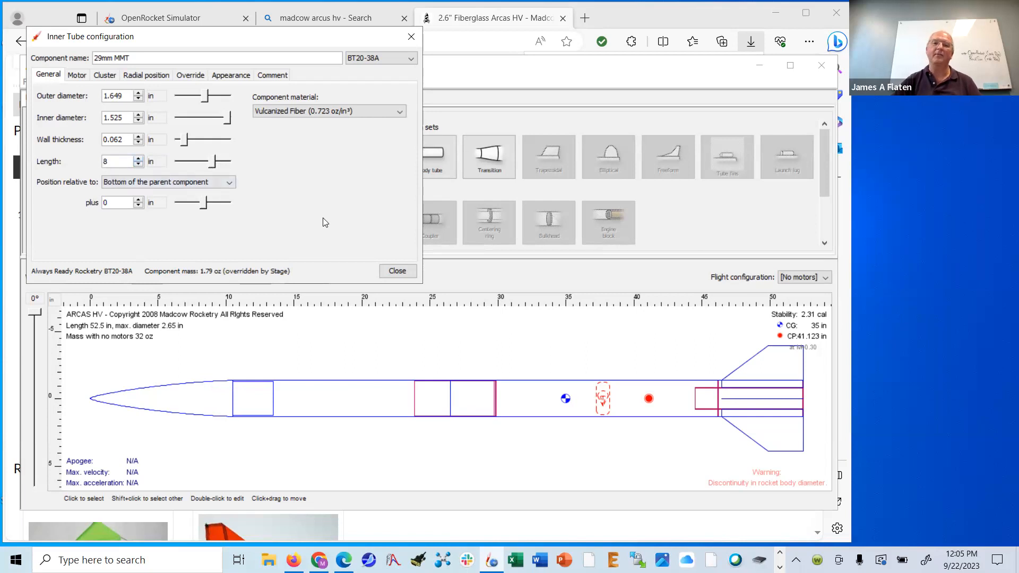
{"action": "left_click", "coordinate": [401, 112]}
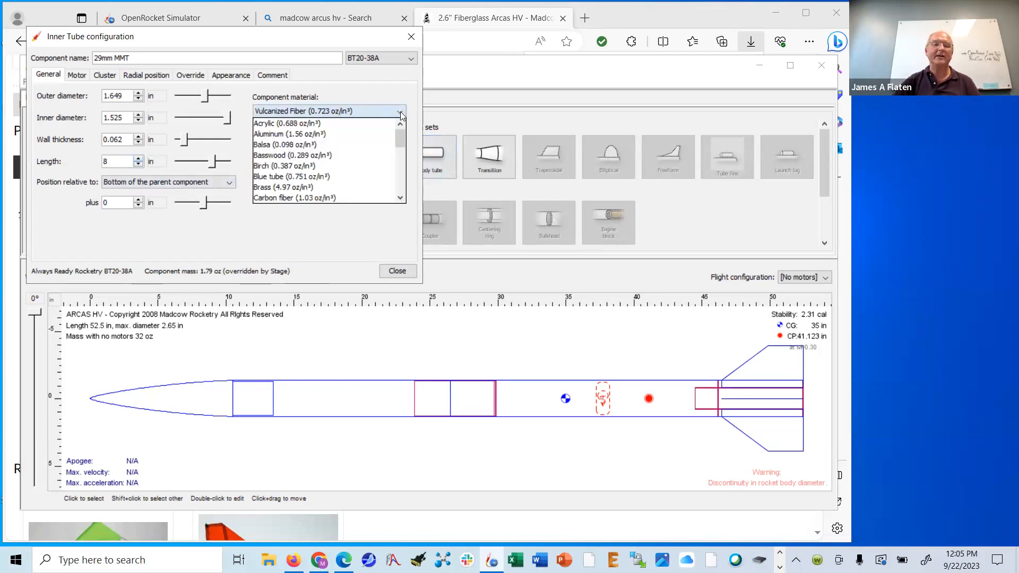
{"action": "mouse_move", "coordinate": [398, 136]}
{"action": "left_mouse_down"}
{"action": "mouse_move", "coordinate": [399, 189]}
{"action": "mouse_move", "coordinate": [402, 134]}
{"action": "left_mouse_up"}
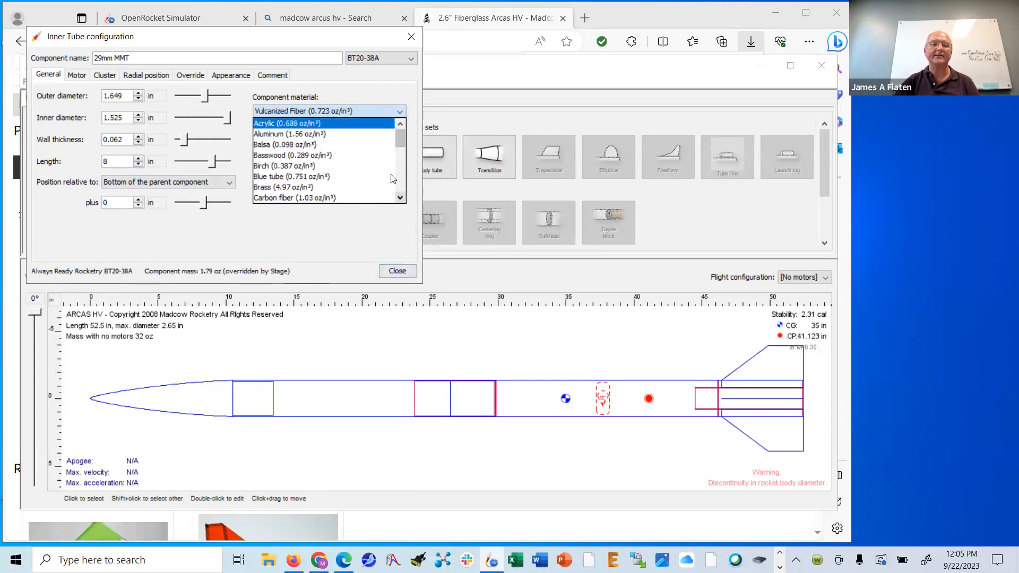
{"action": "left_click", "coordinate": [276, 177]}
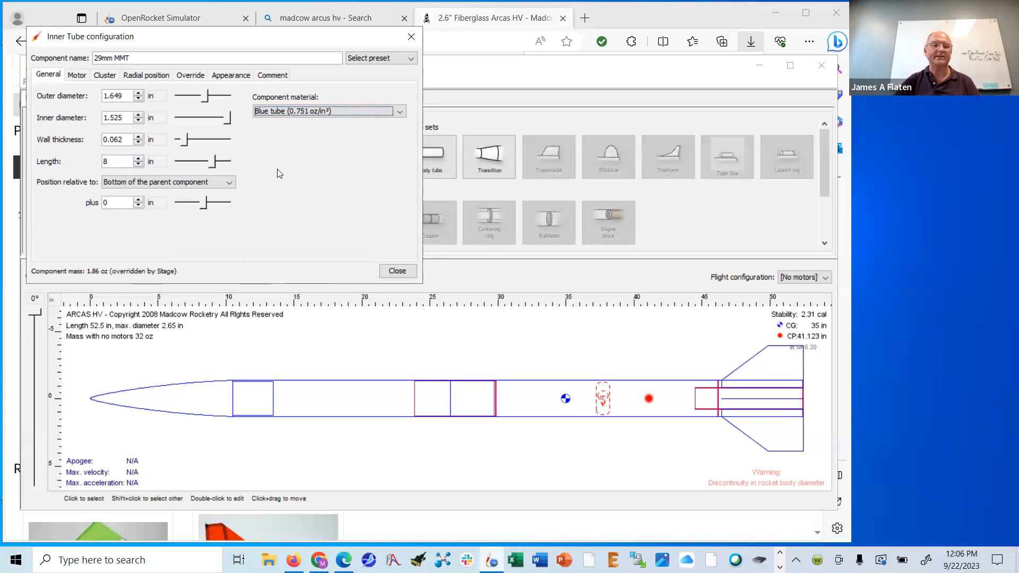
{"action": "left_click", "coordinate": [395, 271]}
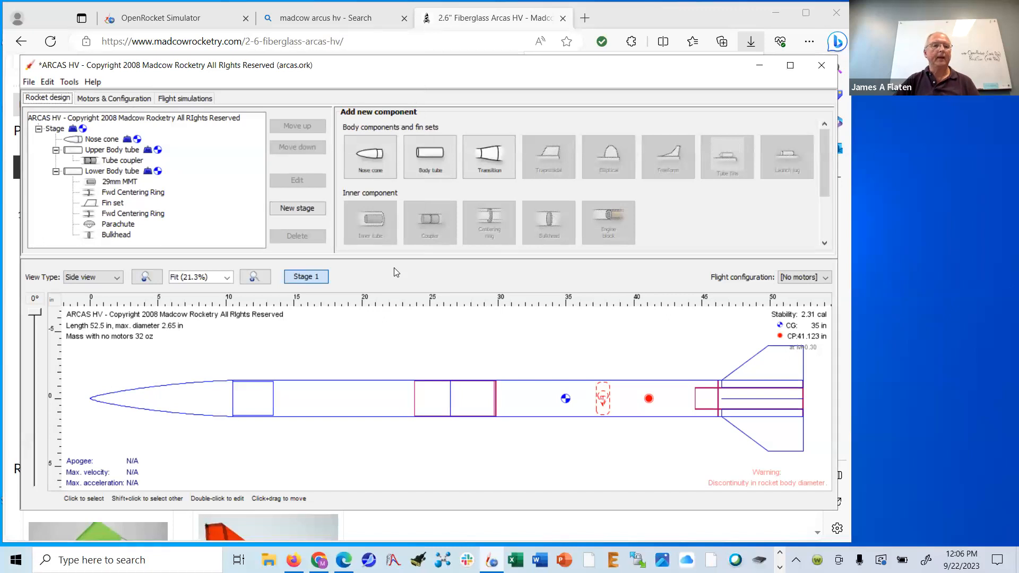
Step: Rename the 29mm MMT inner tube to "38mm MMT"
{"action": "left_click", "coordinate": [119, 182]}
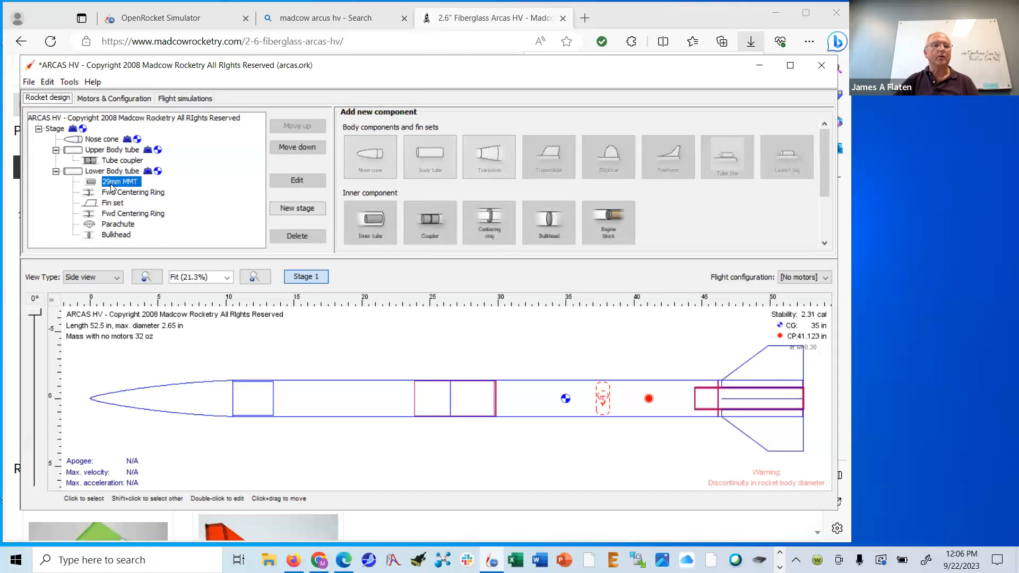
{"action": "left_click", "coordinate": [295, 180]}
{"action": "left_click", "coordinate": [102, 57]}
{"action": "key", "text": "BackSpace"}
{"action": "key", "text": "BackSpace"}
{"action": "type", "text": "38mm MMT"}
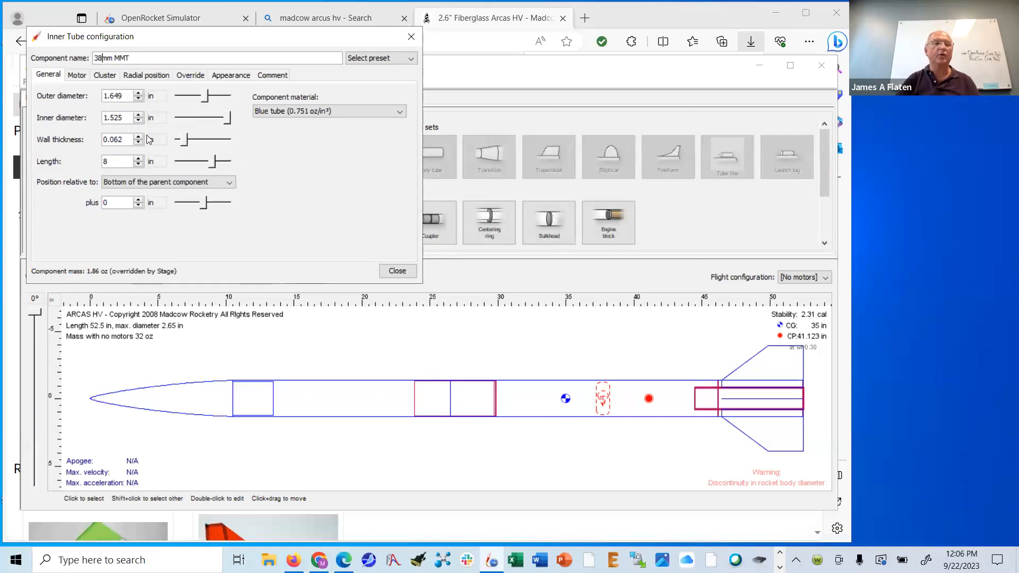
{"action": "left_click", "coordinate": [396, 272]}
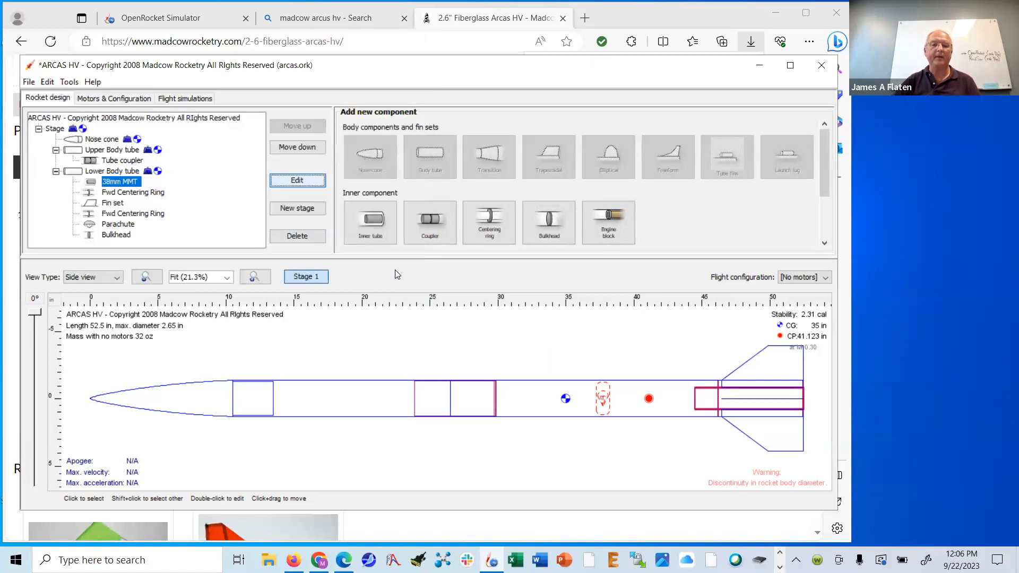
Step: Identify which of the two identically named centering rings sits at the rocket's aft end and rename it "Aft Centering Ring"
{"action": "left_click", "coordinate": [146, 192]}
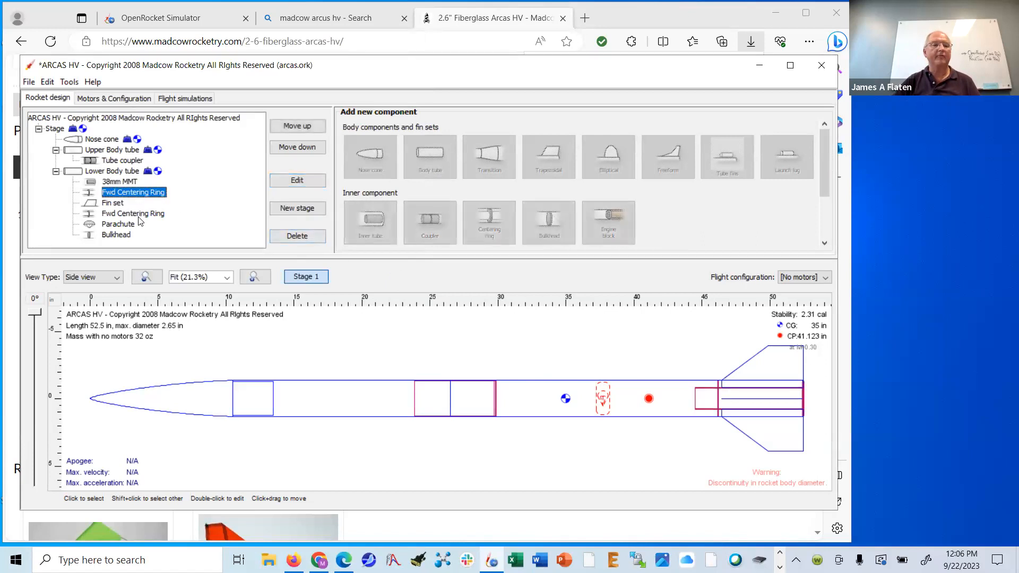
{"action": "left_click", "coordinate": [140, 215]}
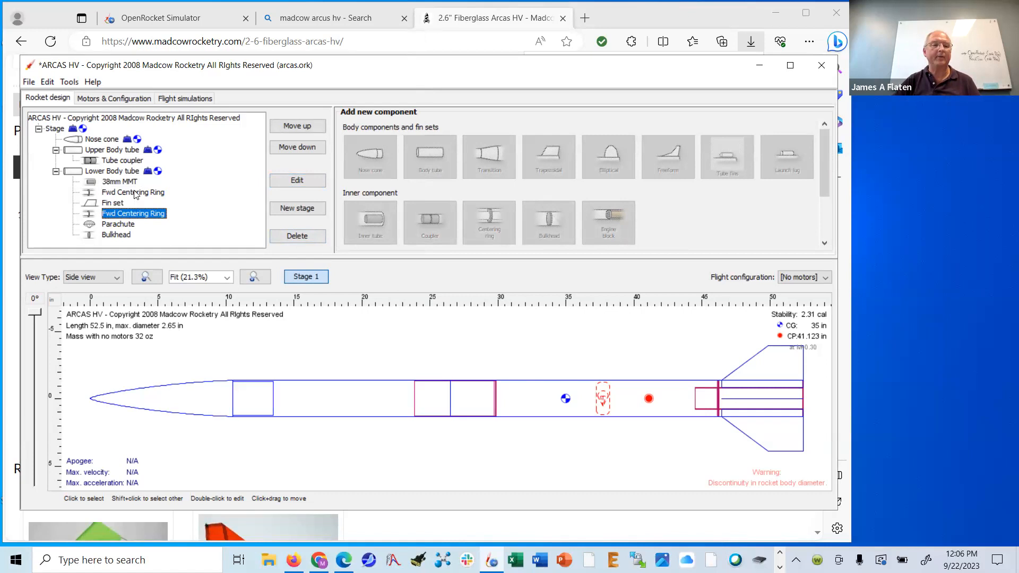
{"action": "left_click", "coordinate": [134, 194]}
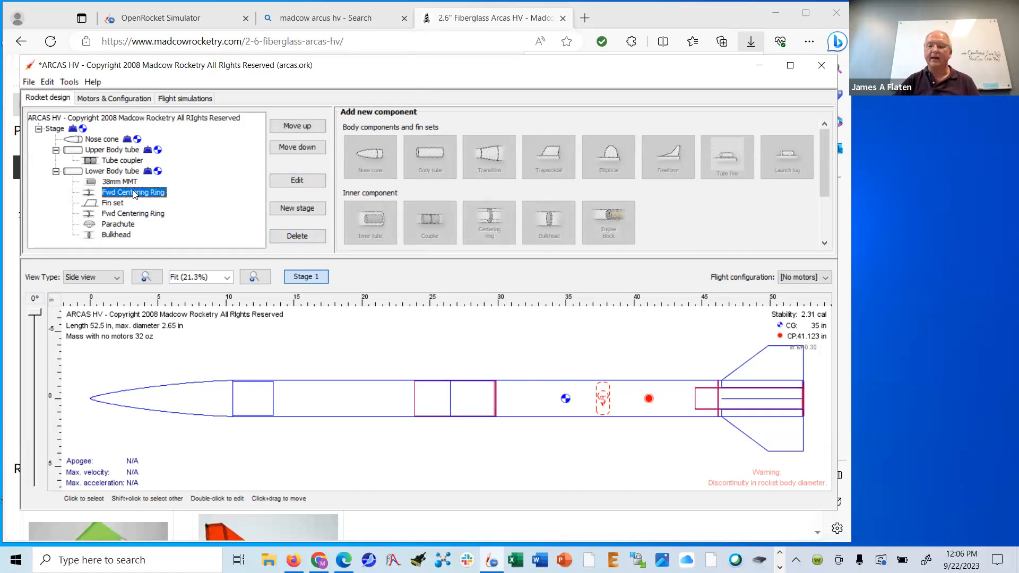
{"action": "left_click", "coordinate": [296, 180]}
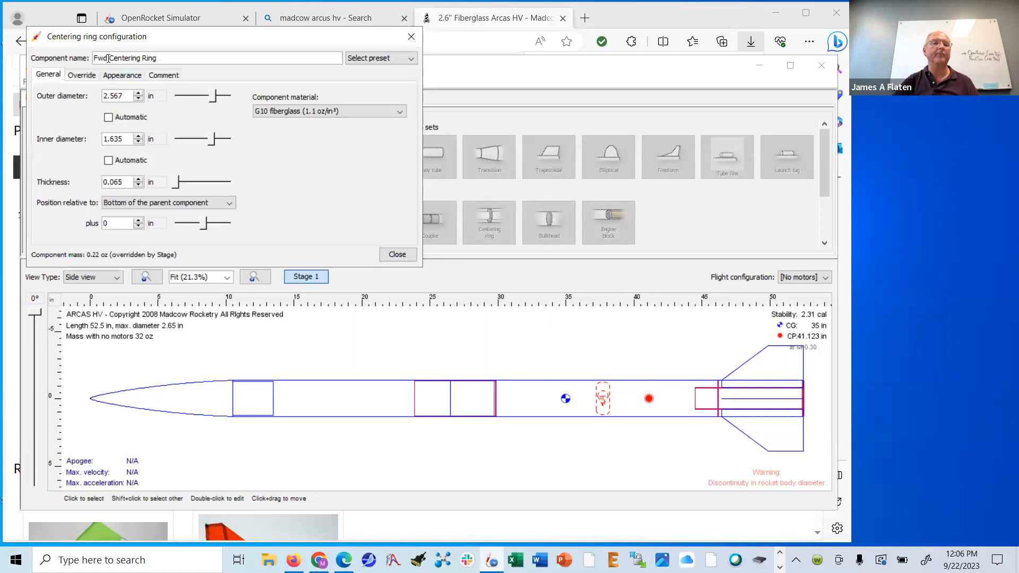
{"action": "key", "text": "ctrl+shift+Left"}
{"action": "key", "text": "ctrl+shift+Left"}
{"action": "left_click", "coordinate": [149, 58]}
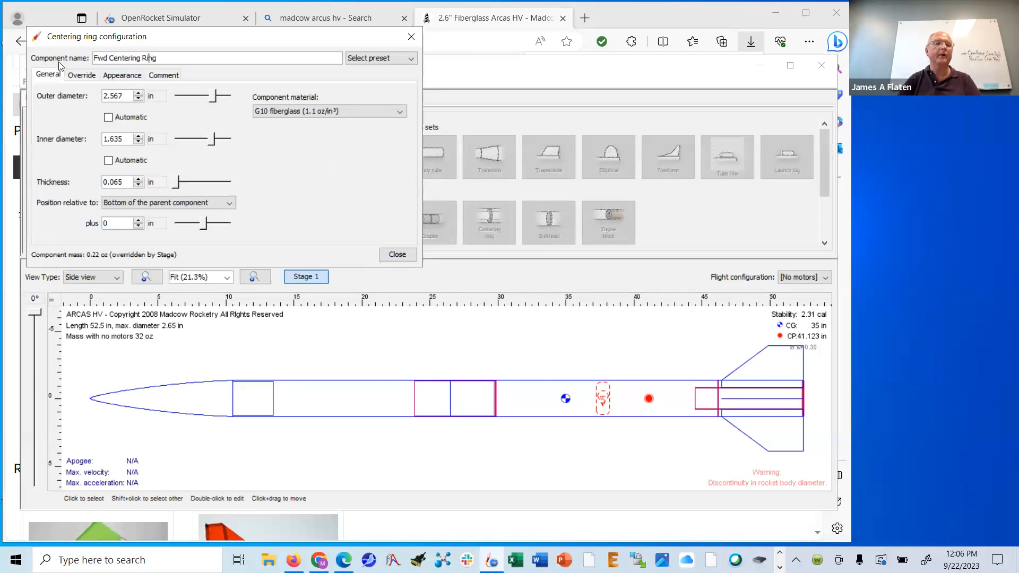
{"action": "key", "text": "Home"}
{"action": "key", "text": "Delete"}
{"action": "key", "text": "Delete"}
{"action": "key", "text": "Delete"}
{"action": "key", "text": "Delete"}
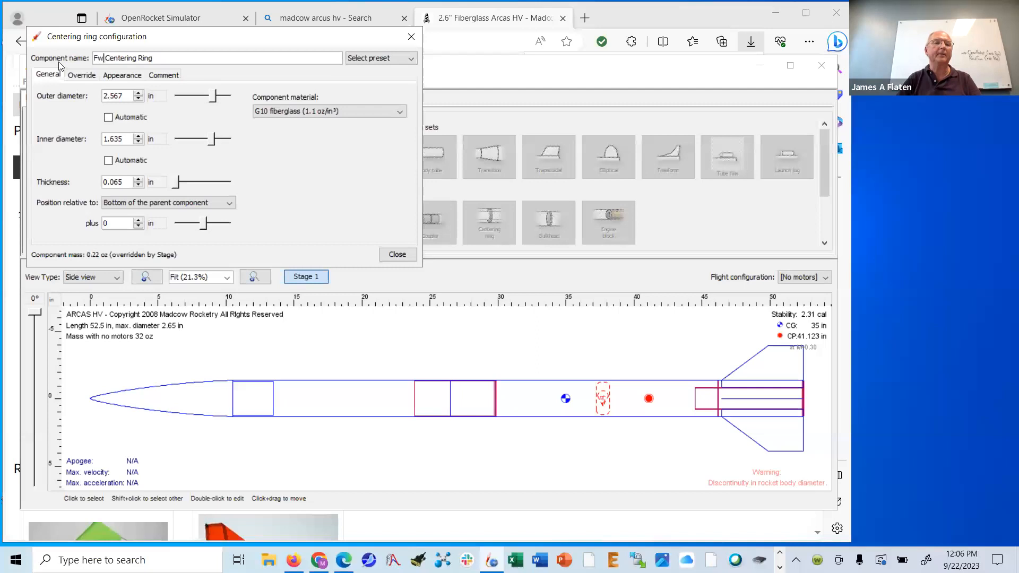
{"action": "type", "text": "Aft"}
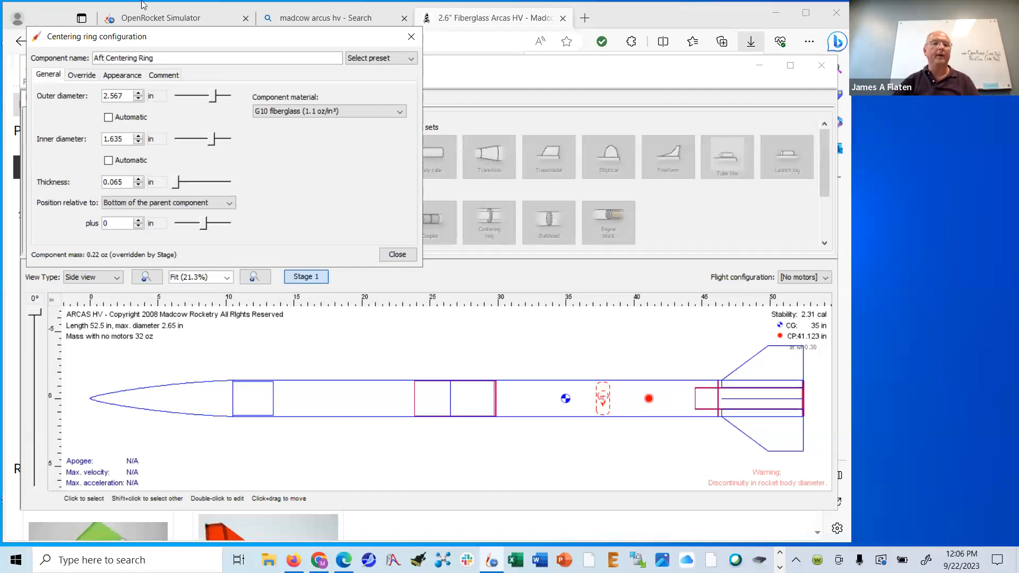
{"action": "left_click", "coordinate": [394, 254]}
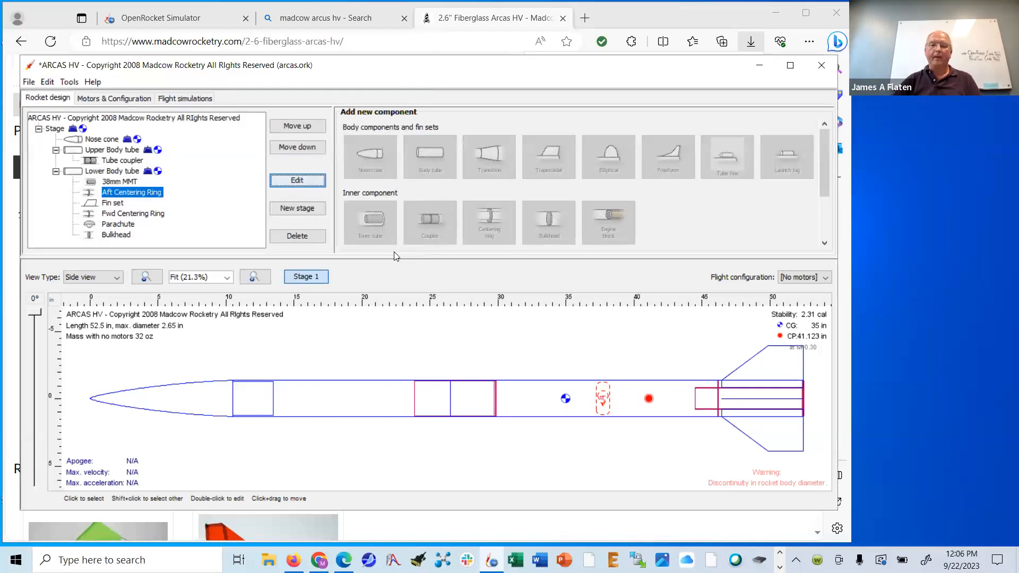
Step: Locate the forward centering ring, parachute and bulkhead in the side view by highlighting each in turn, and clear the selection
{"action": "left_click", "coordinate": [123, 215]}
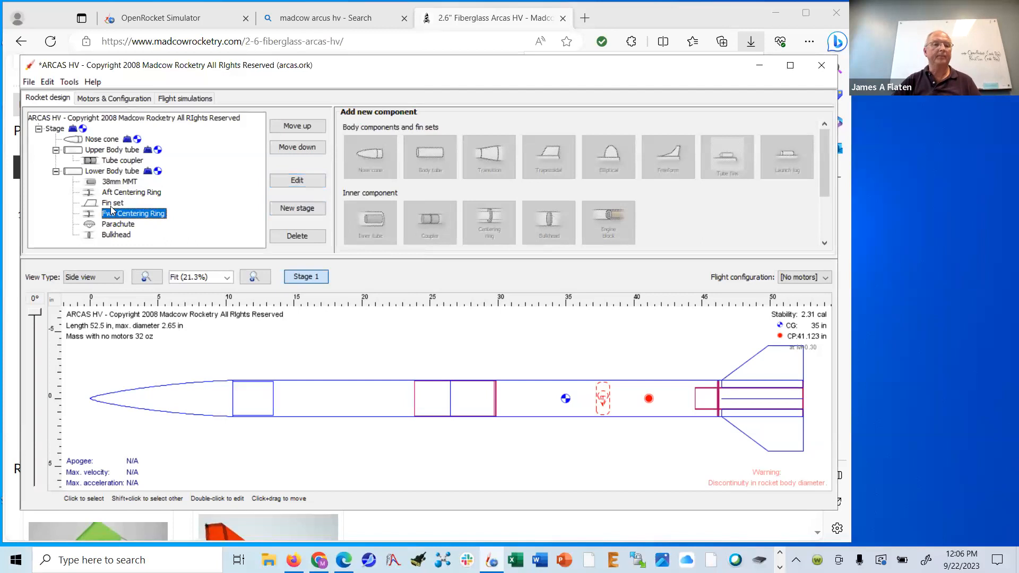
{"action": "left_click", "coordinate": [112, 225]}
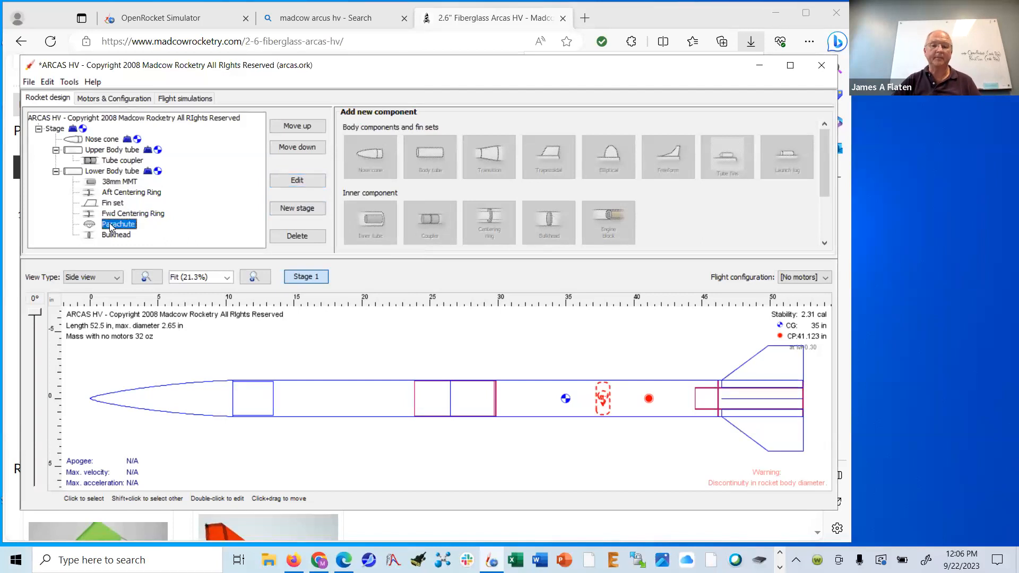
{"action": "left_click", "coordinate": [115, 235]}
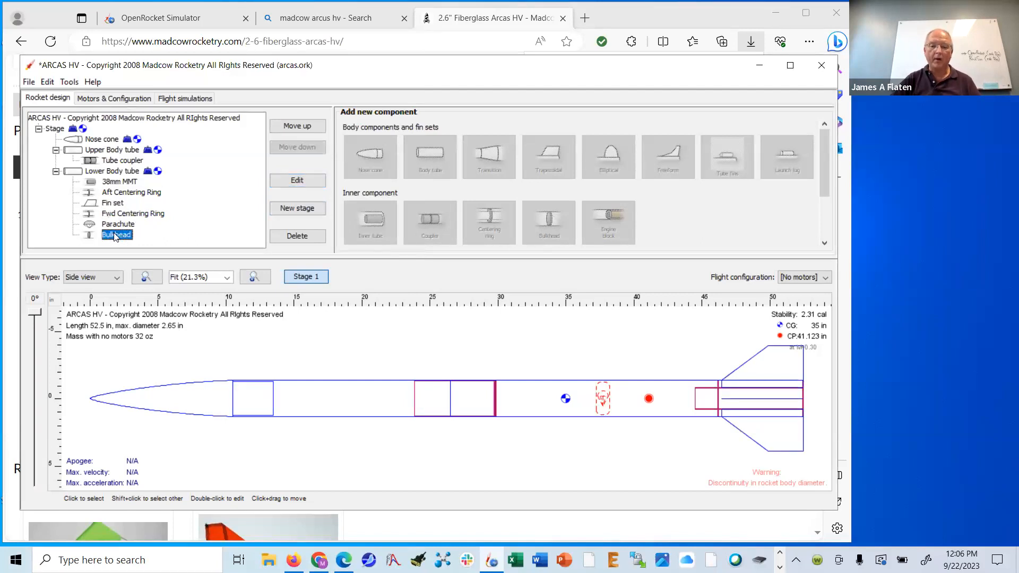
{"action": "left_click", "coordinate": [389, 342]}
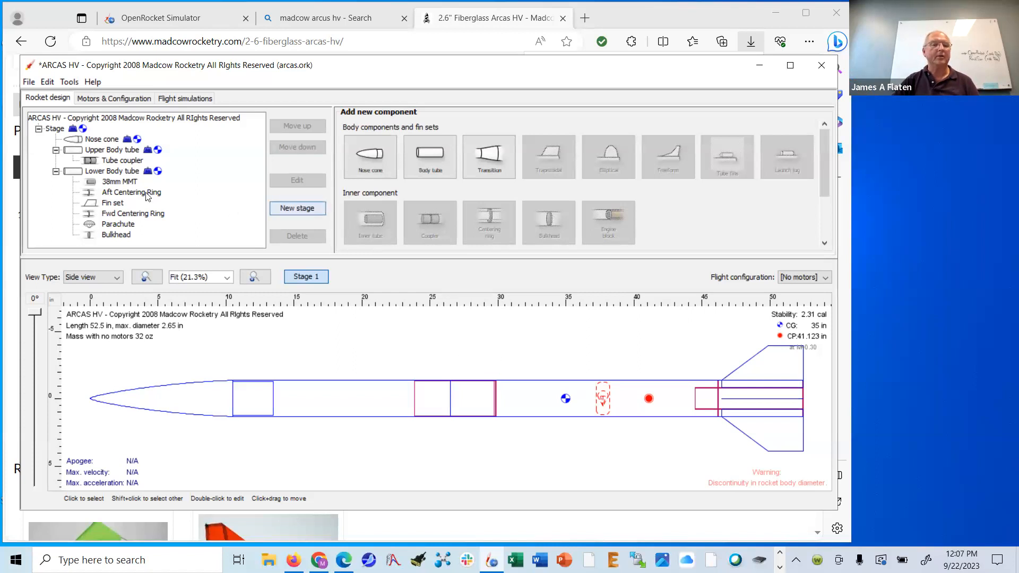
Step: Position the parachute 15 in from the top of the lower body tube and set its packed length to 2.984 in
{"action": "left_click", "coordinate": [113, 225]}
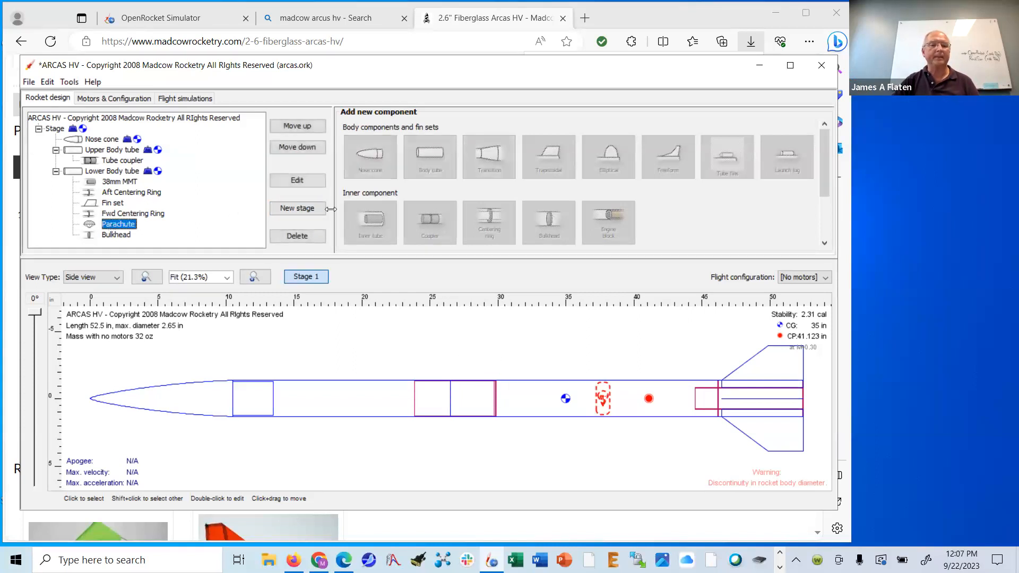
{"action": "left_click", "coordinate": [296, 179]}
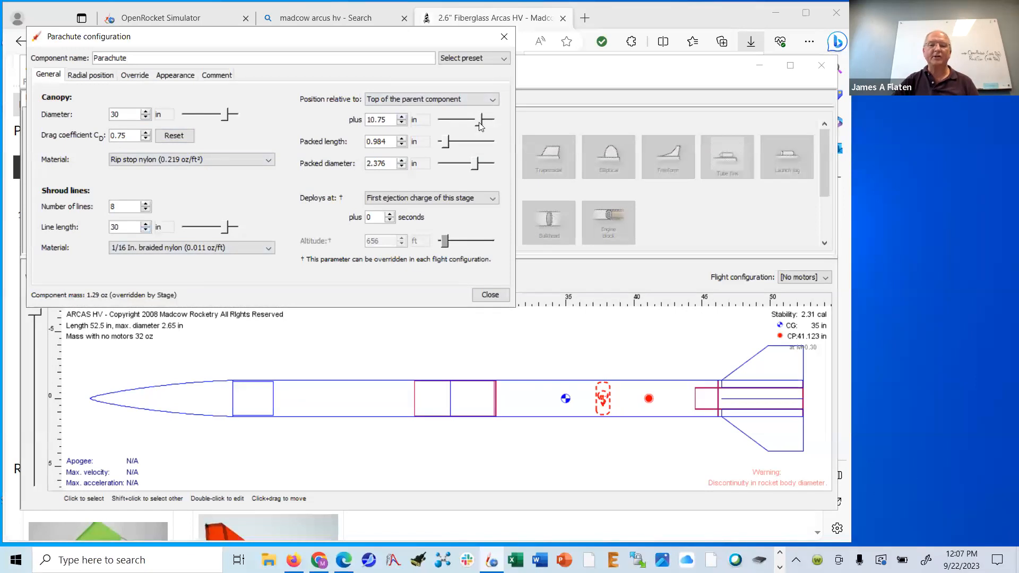
{"action": "left_click_drag", "start_coordinate": [480, 126], "coordinate": [486, 121]}
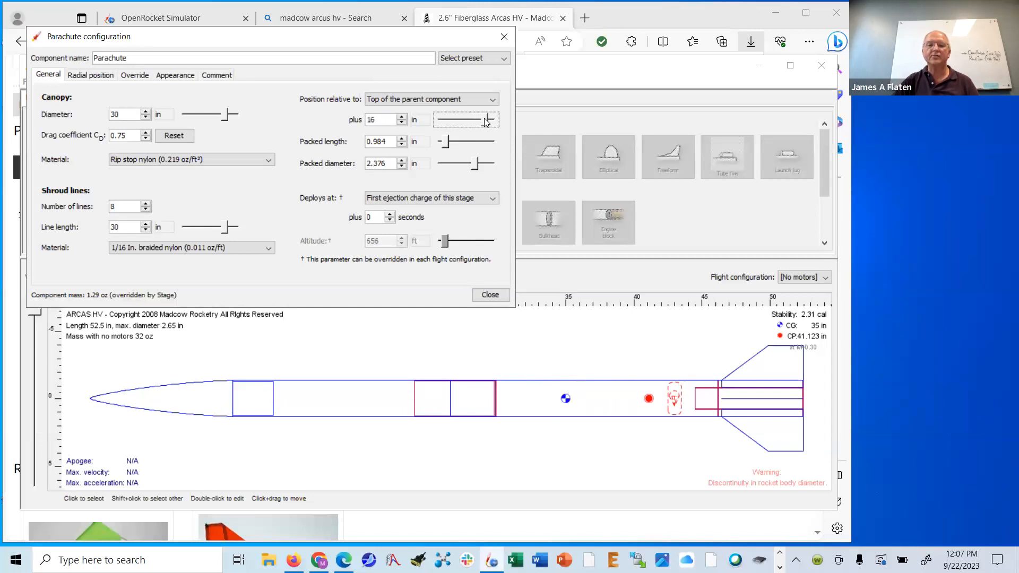
{"action": "left_click", "coordinate": [401, 139]}
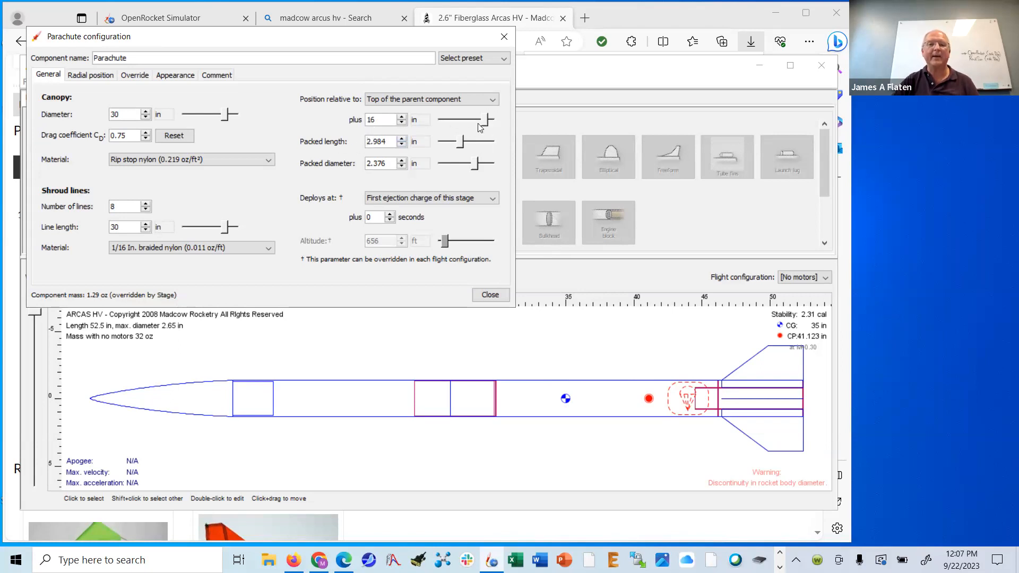
{"action": "left_click", "coordinate": [401, 123]}
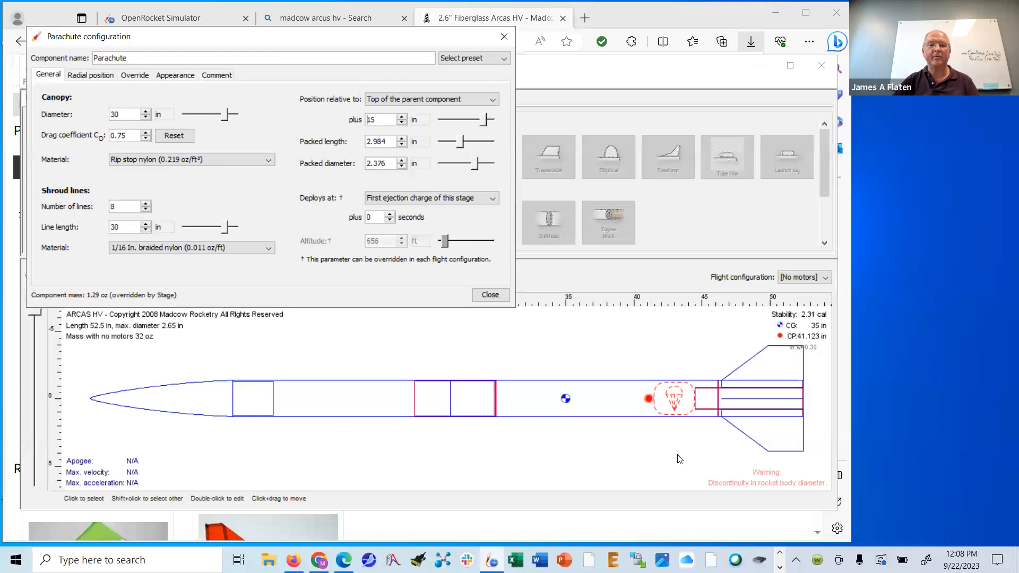
{"action": "left_click", "coordinate": [490, 296]}
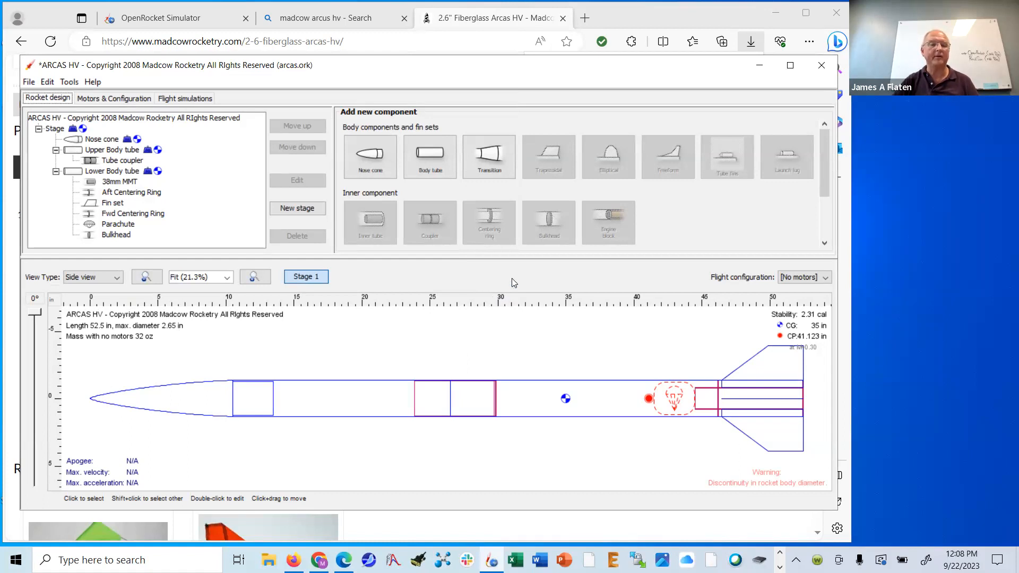
Step: Add a shock cord to the lower body tube, made of Tubular nylon (14 mm, 9/16 in)
{"action": "left_click", "coordinate": [73, 176]}
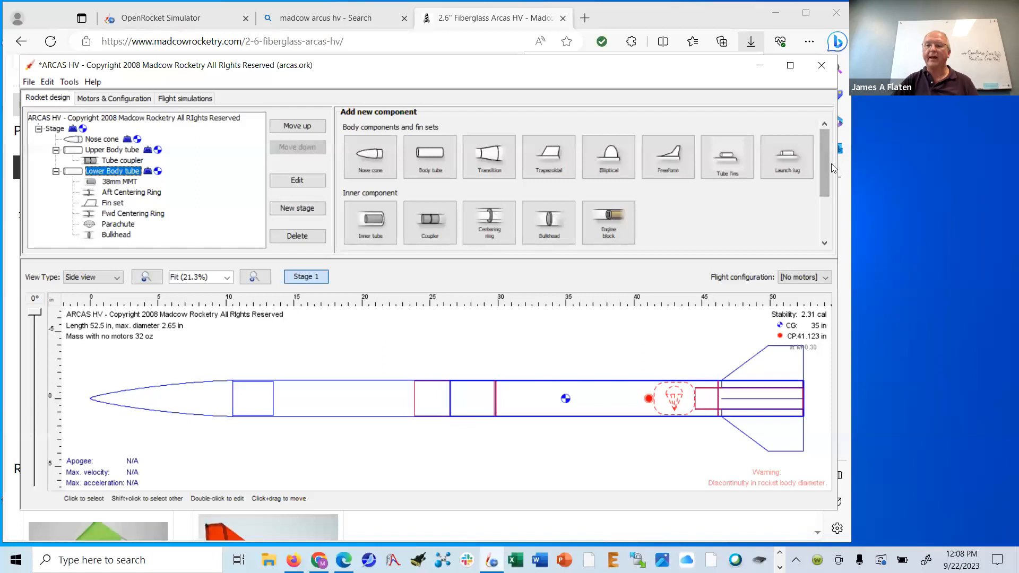
{"action": "left_click_drag", "start_coordinate": [823, 164], "coordinate": [817, 216]}
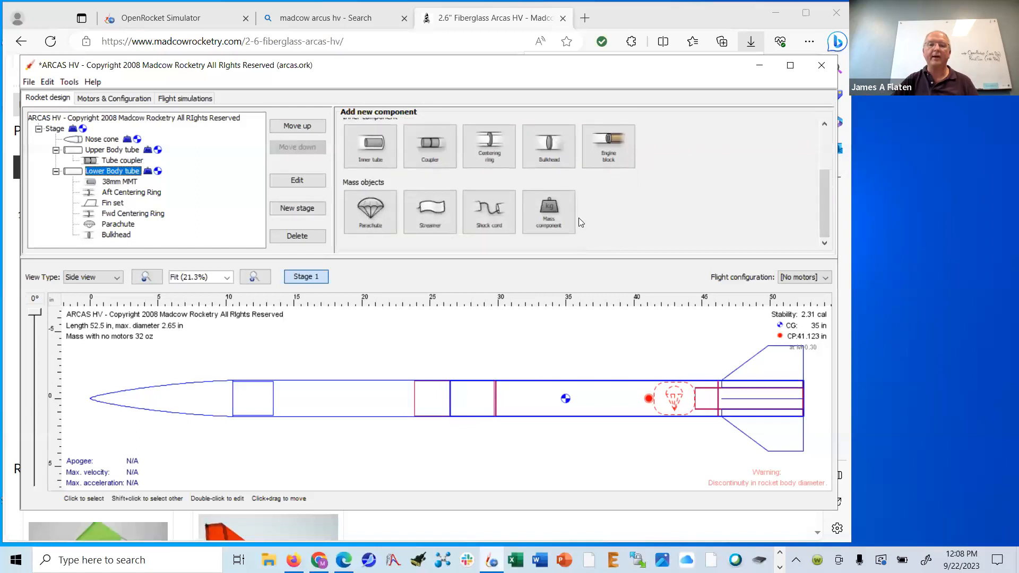
{"action": "left_click", "coordinate": [483, 213]}
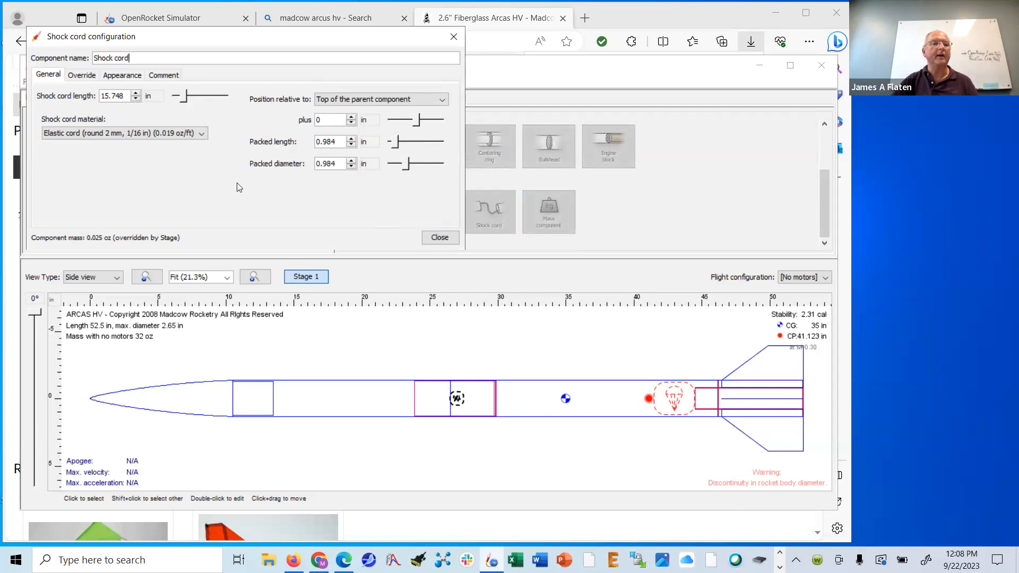
{"action": "left_click", "coordinate": [203, 134]}
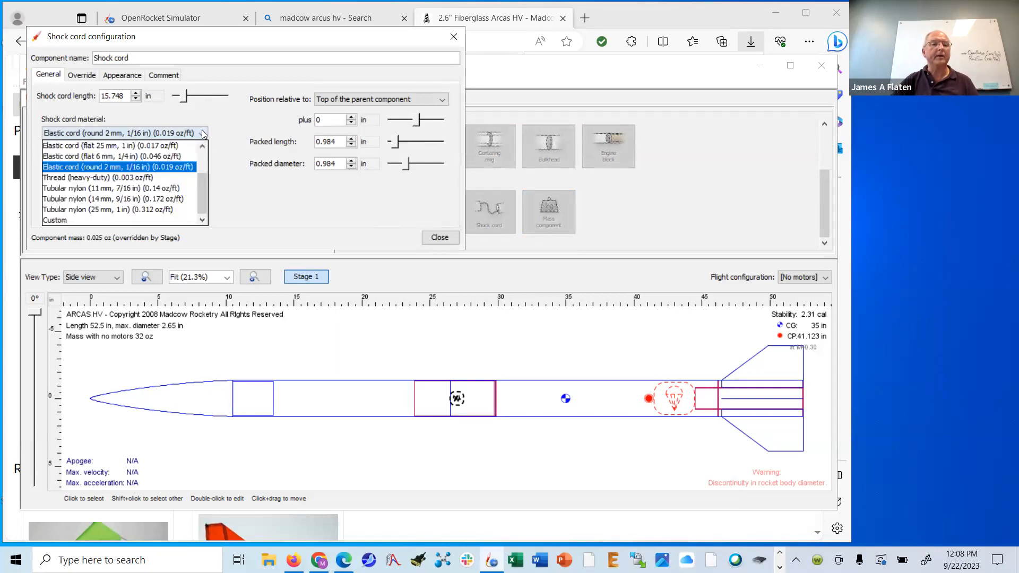
{"action": "left_click", "coordinate": [113, 199]}
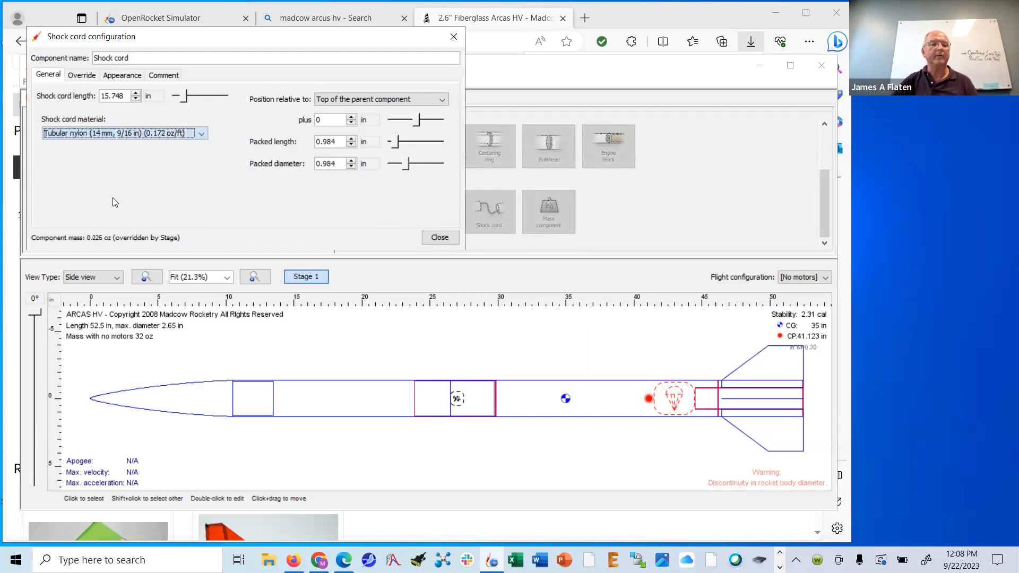
Step: Switch the shock cord's length unit to feet and set the length to 12 ft
{"action": "left_click", "coordinate": [137, 99]}
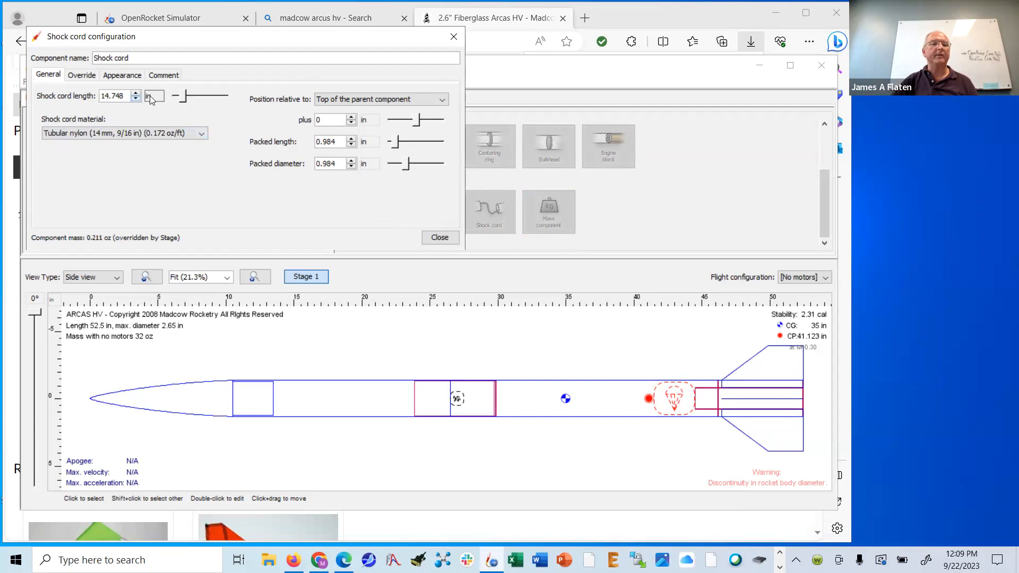
{"action": "left_click", "coordinate": [150, 98]}
{"action": "left_click", "coordinate": [167, 183]}
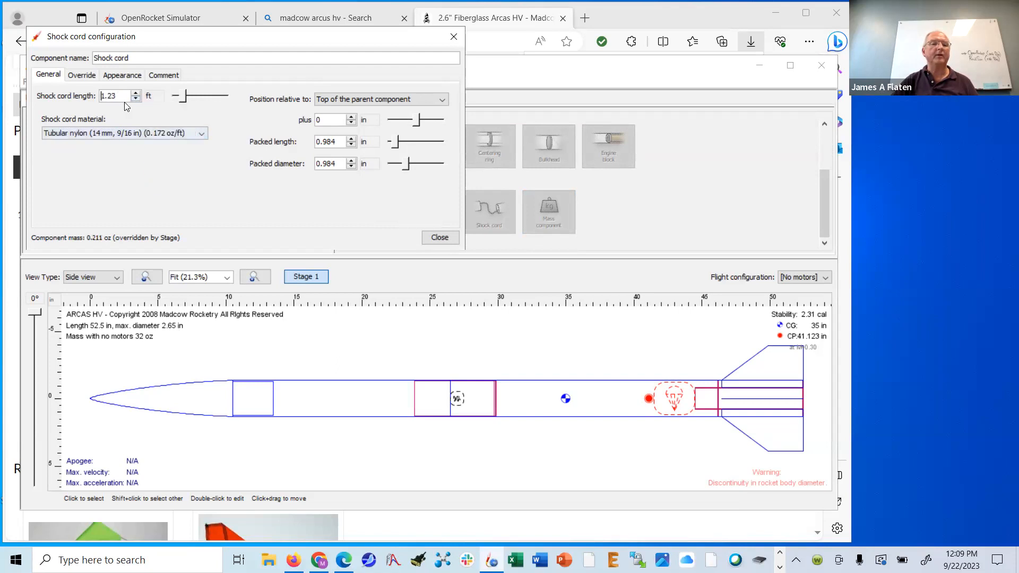
{"action": "left_click_drag", "start_coordinate": [117, 96], "coordinate": [77, 93]}
{"action": "type", "text": "12"}
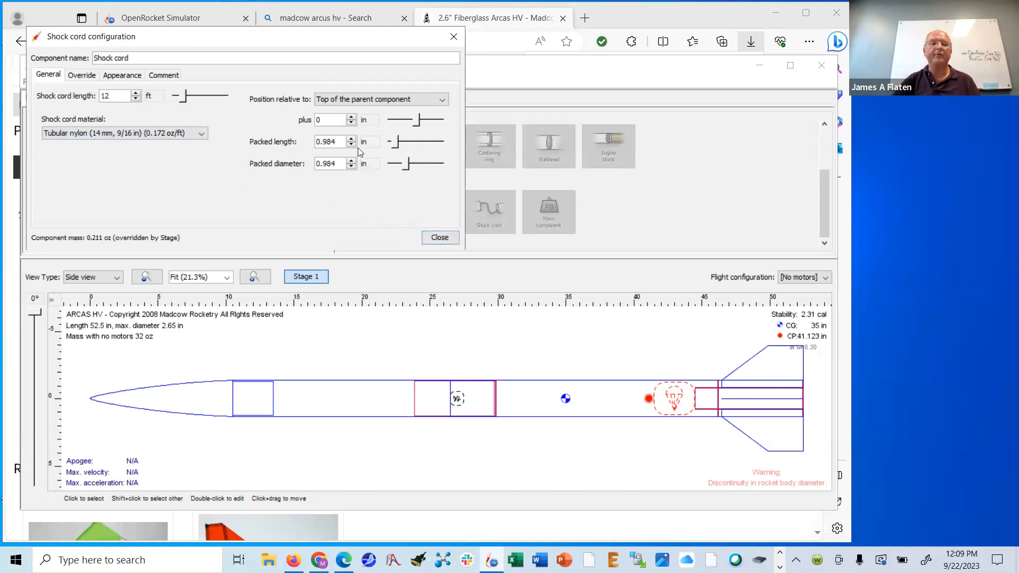
Step: Set the shock cord's packed length to 3 in and its packed diameter to 2.5 in
{"action": "left_click", "coordinate": [340, 141]}
{"action": "left_click_drag", "start_coordinate": [341, 141], "coordinate": [311, 143]}
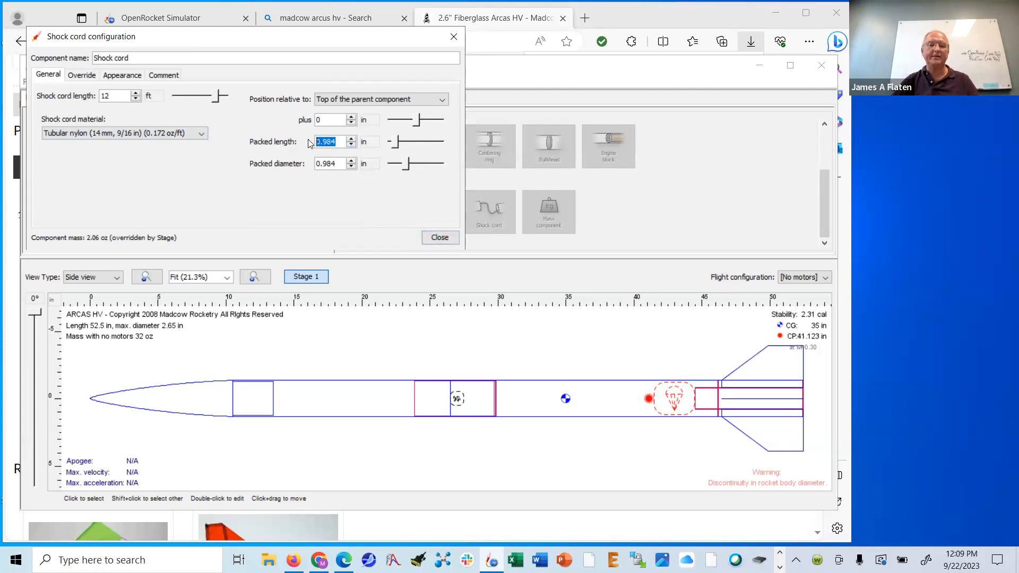
{"action": "type", "text": "3"}
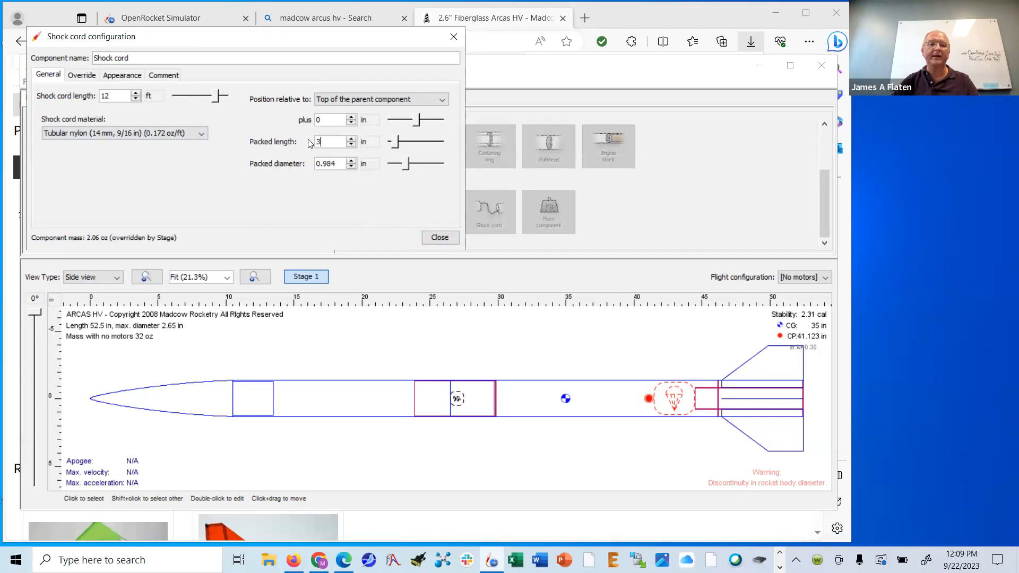
{"action": "left_click_drag", "start_coordinate": [315, 163], "coordinate": [341, 163]}
{"action": "type", "text": "2.5"}
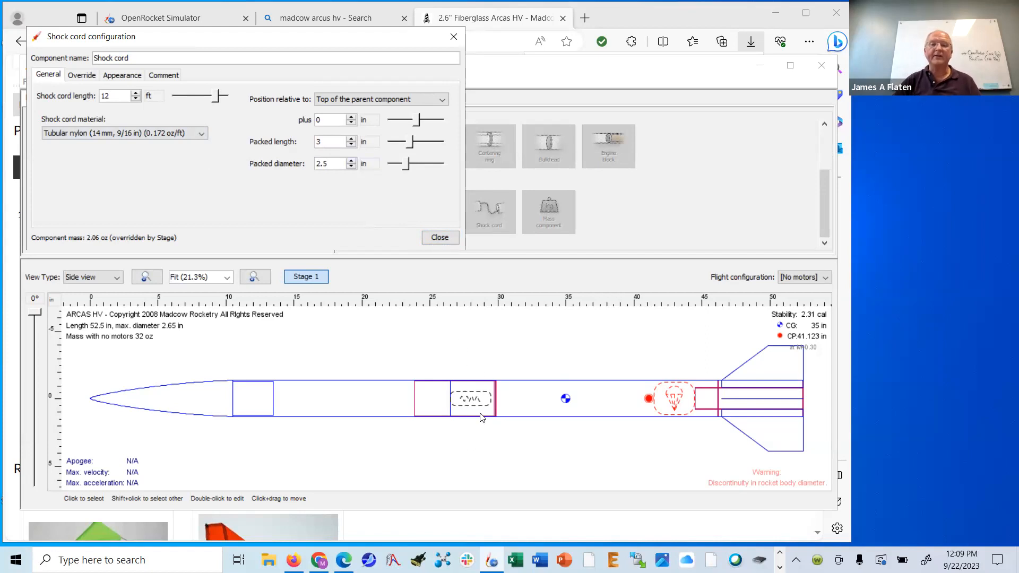
Step: Position the shock cord 12 in from the top of the lower body tube, just forward of the parachute, and close its configuration
{"action": "left_click", "coordinate": [416, 121]}
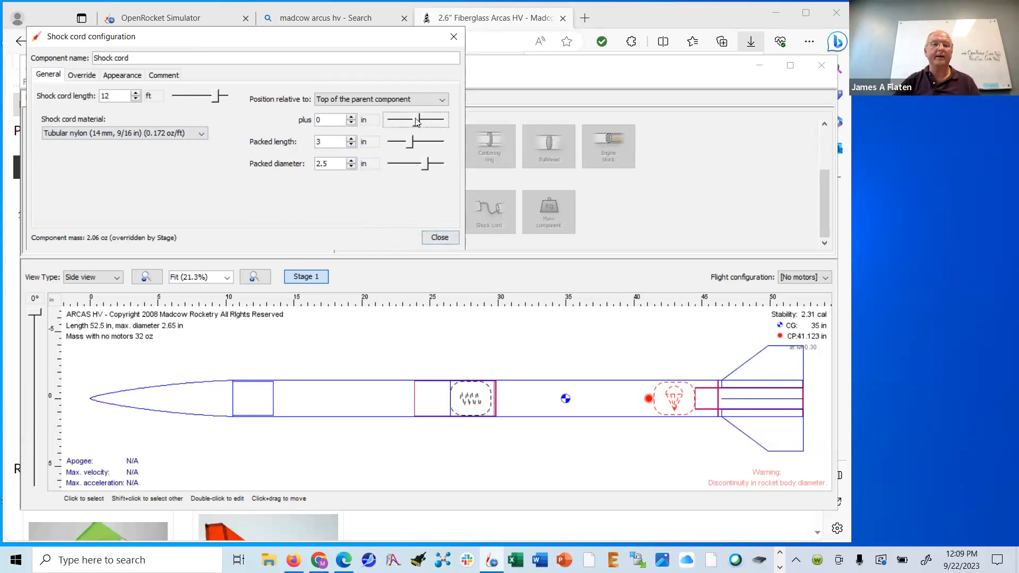
{"action": "left_click_drag", "start_coordinate": [416, 121], "coordinate": [428, 120]}
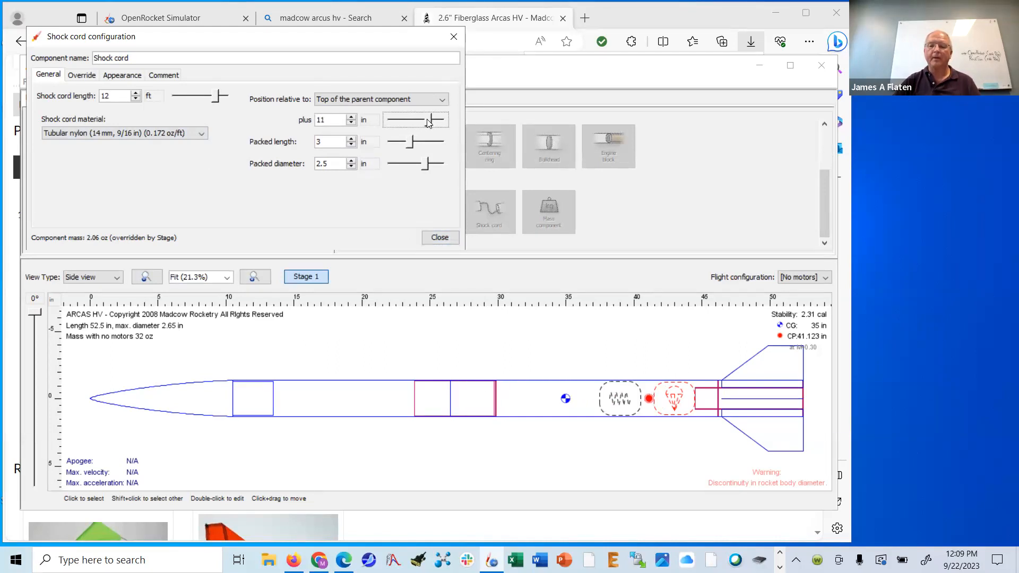
{"action": "left_click", "coordinate": [352, 116]}
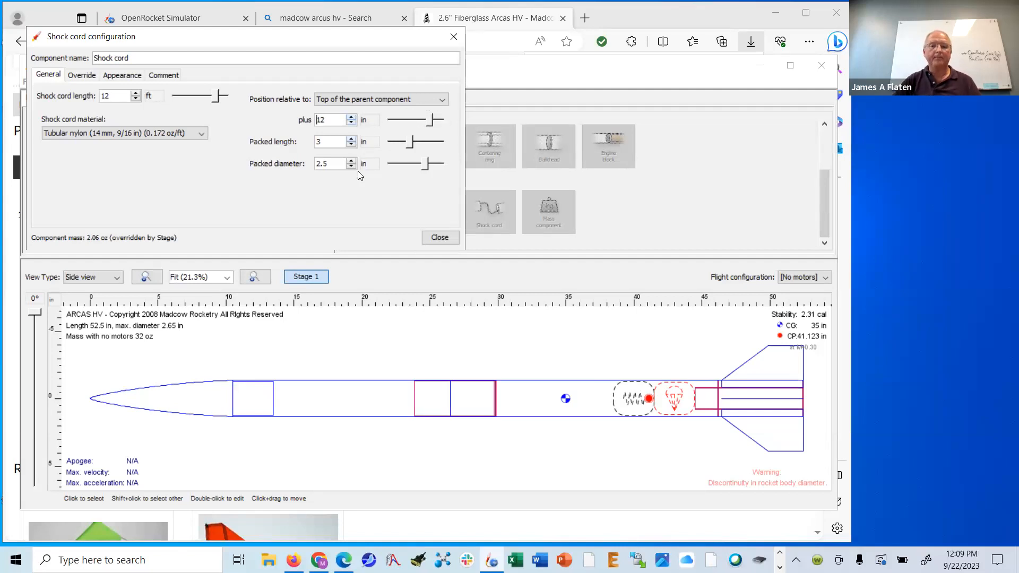
{"action": "left_click", "coordinate": [438, 237]}
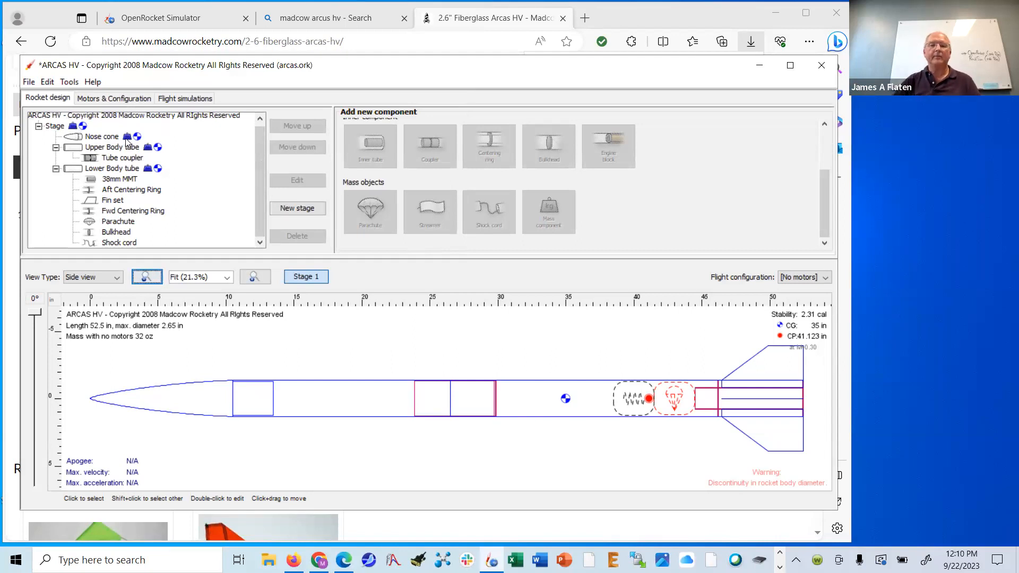
Step: Turn off the mass and center of gravity overrides of the lower body tube
{"action": "mouse_move", "coordinate": [126, 140]}
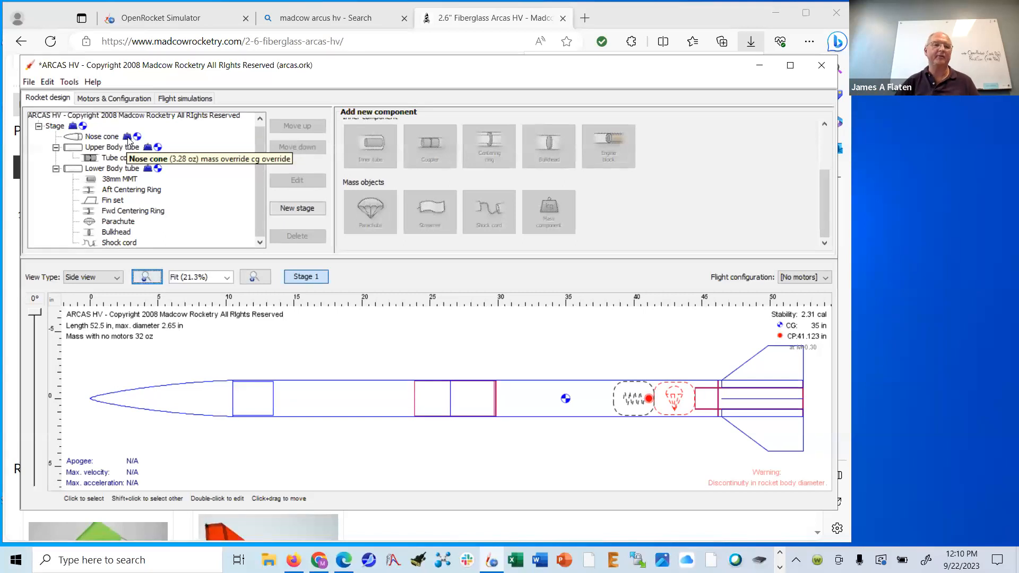
{"action": "left_click", "coordinate": [149, 170]}
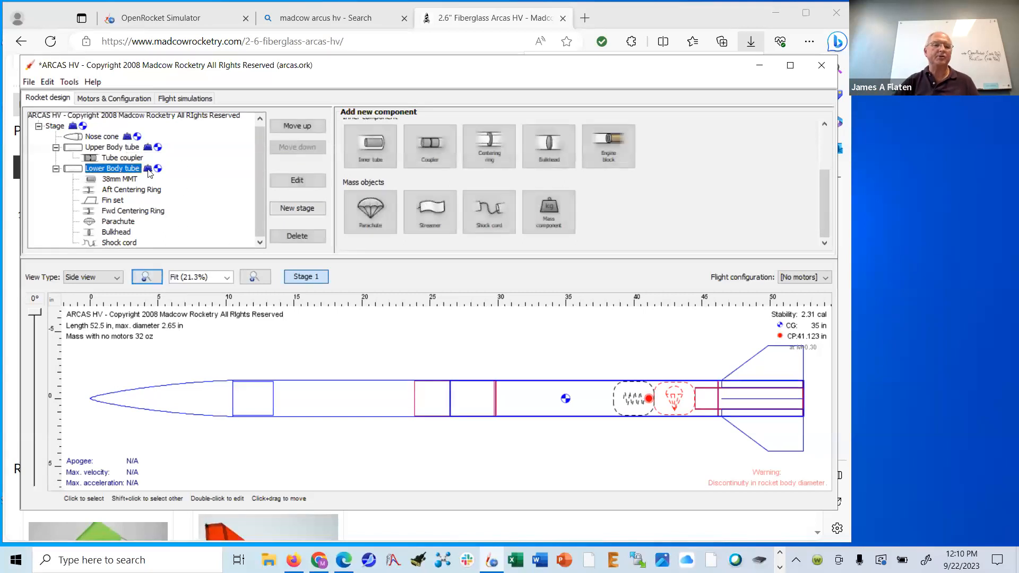
{"action": "left_click", "coordinate": [296, 181]}
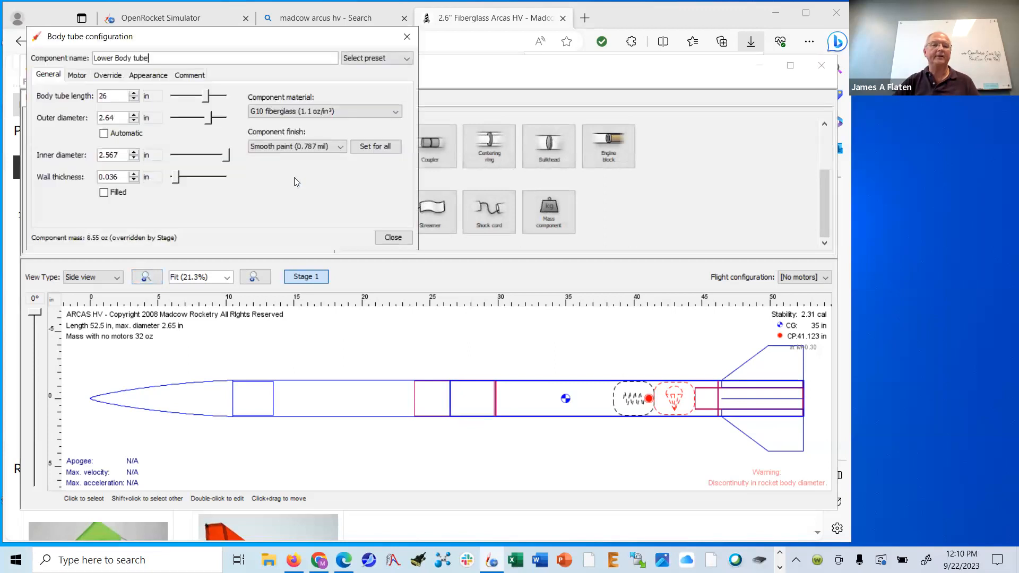
{"action": "left_click", "coordinate": [116, 76]}
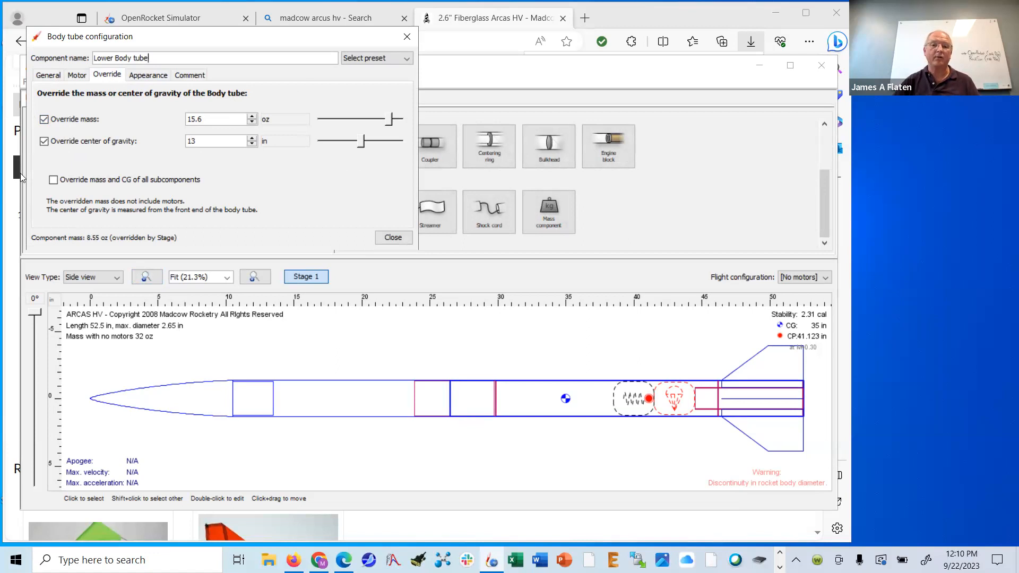
{"action": "left_click", "coordinate": [44, 120]}
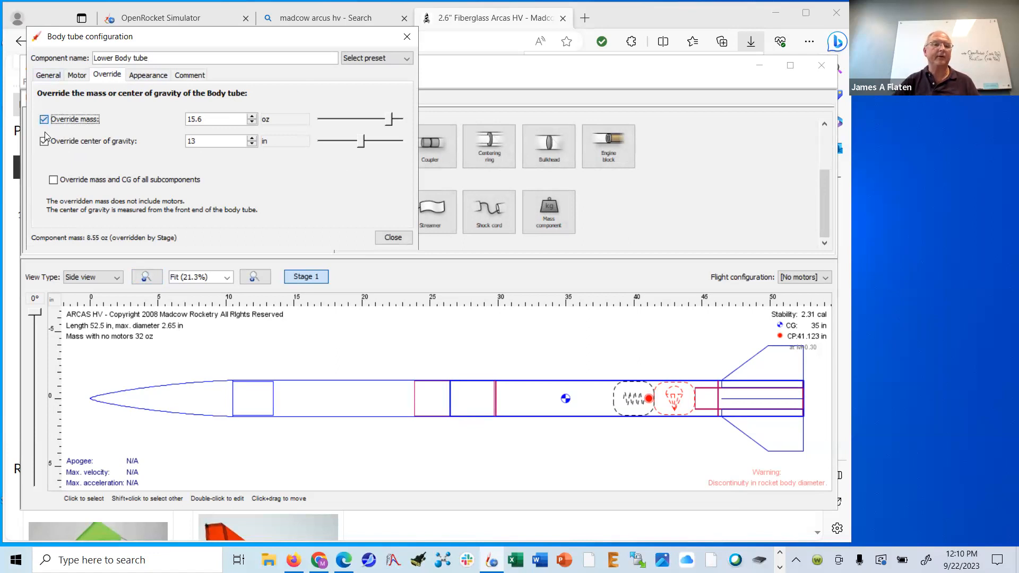
{"action": "left_click", "coordinate": [44, 141]}
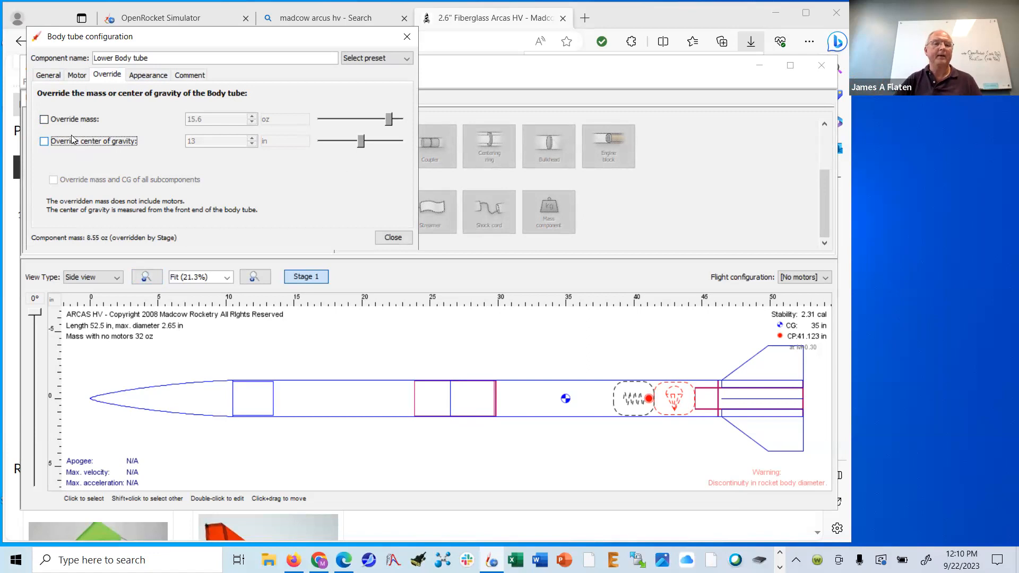
{"action": "left_click", "coordinate": [392, 238]}
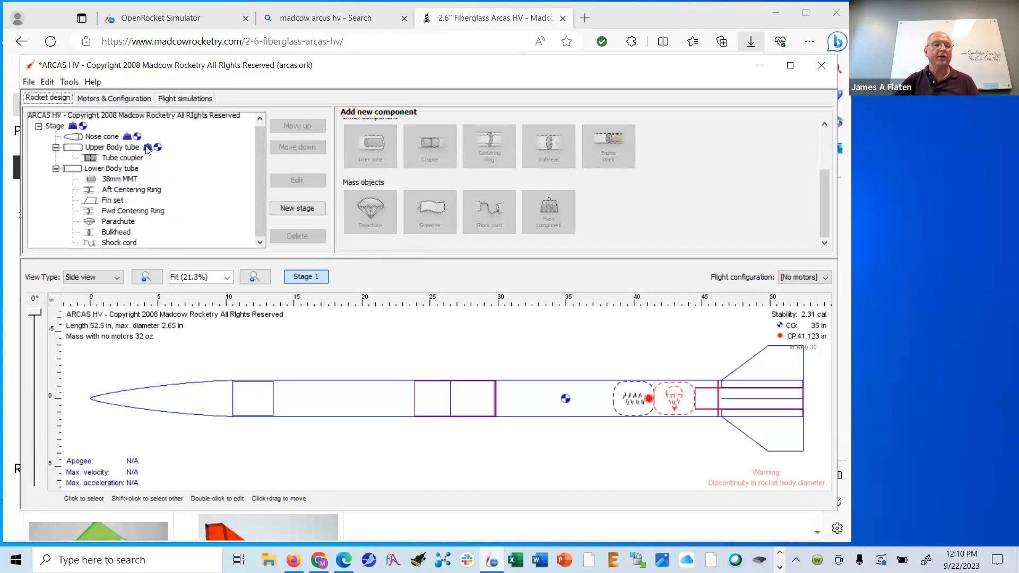
Step: Turn off the mass and center of gravity overrides of the upper body tube
{"action": "left_click", "coordinate": [139, 148]}
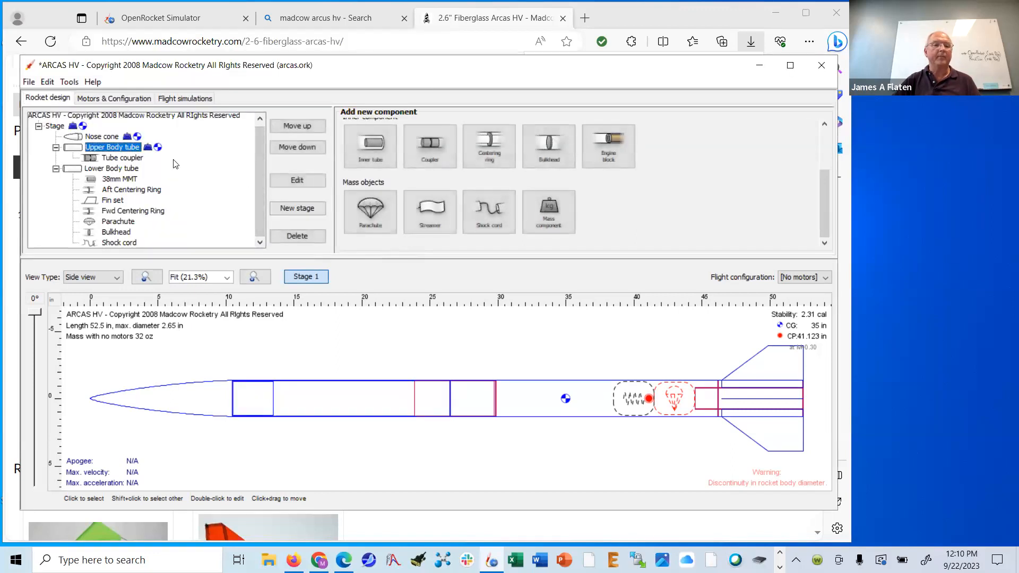
{"action": "left_click", "coordinate": [295, 181]}
{"action": "left_click", "coordinate": [107, 75]}
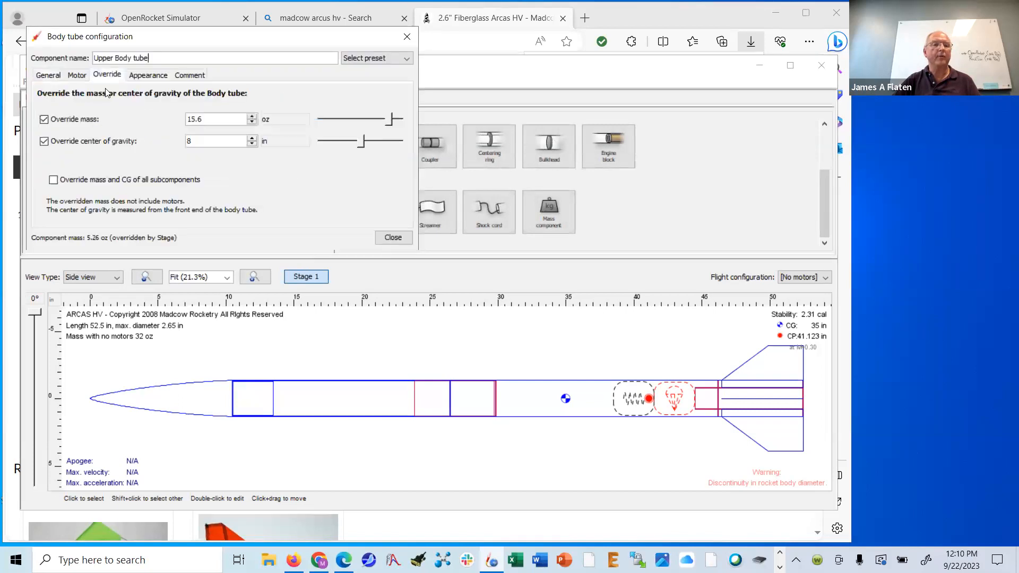
{"action": "left_click", "coordinate": [44, 119]}
{"action": "left_click", "coordinate": [44, 142]}
{"action": "left_click", "coordinate": [44, 142]}
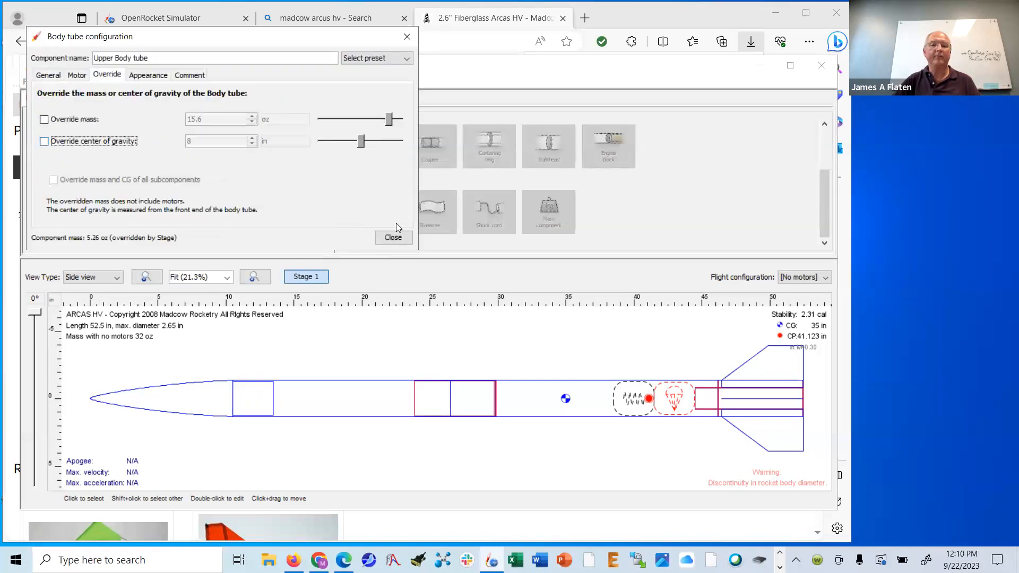
{"action": "left_click", "coordinate": [393, 238]}
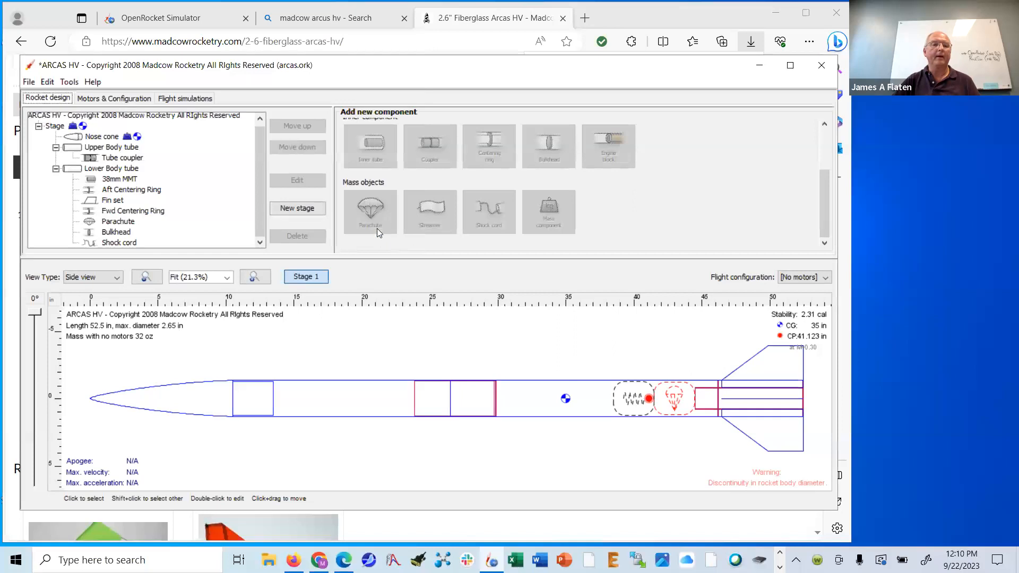
Step: Turn off the mass and center of gravity overrides of the nose cone and close its configuration
{"action": "left_click", "coordinate": [127, 139]}
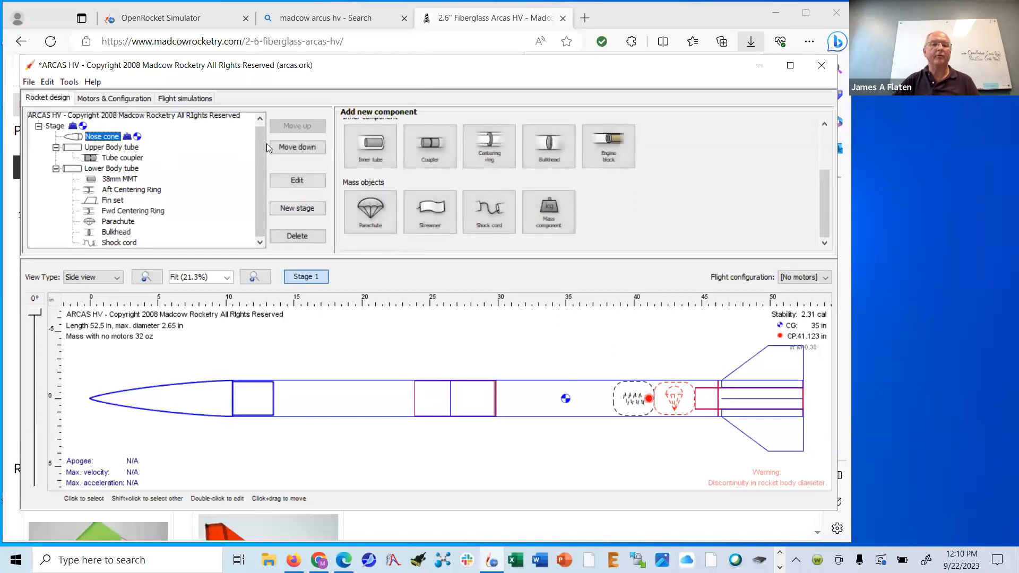
{"action": "left_click", "coordinate": [297, 180]}
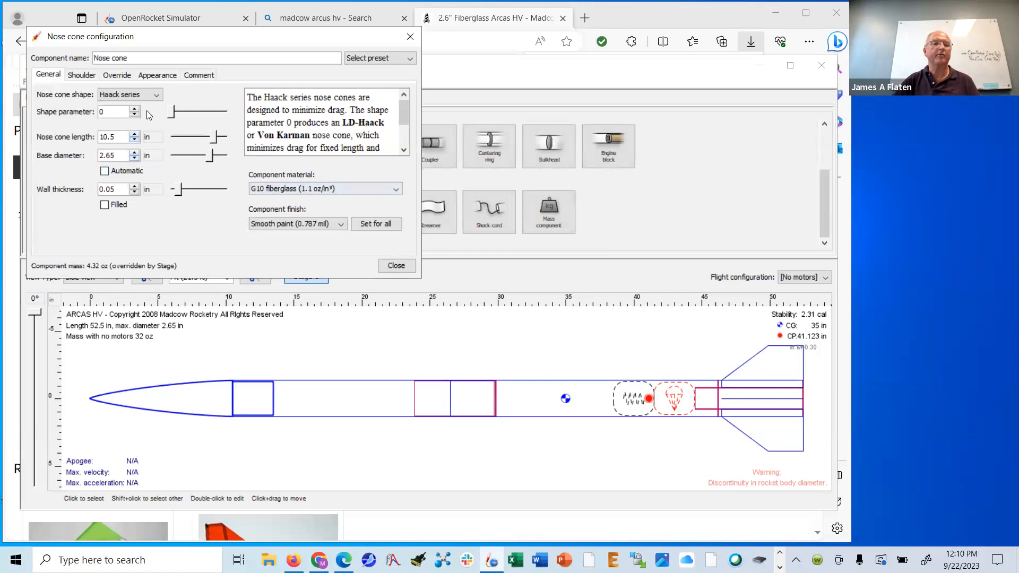
{"action": "left_click", "coordinate": [114, 74]}
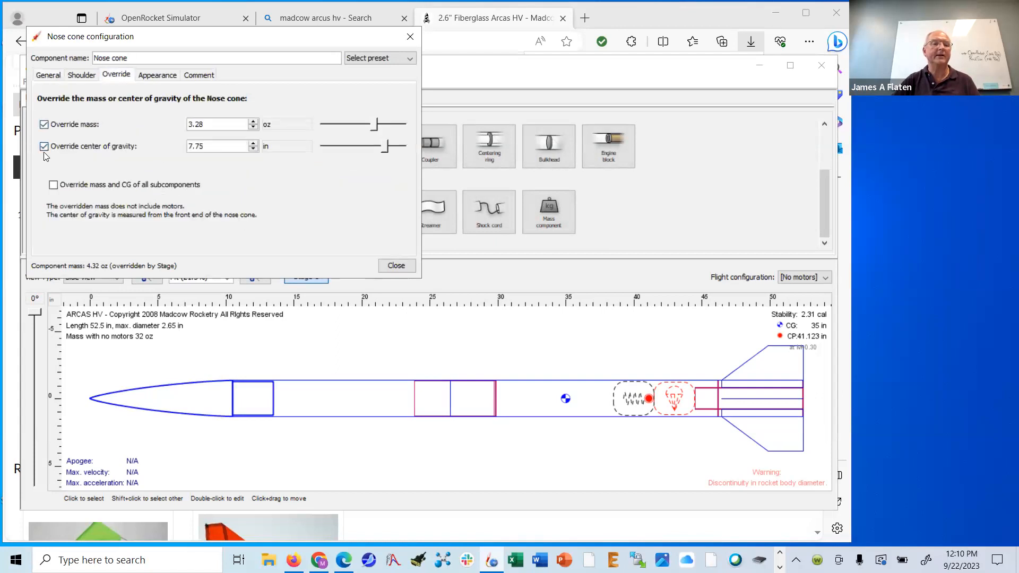
{"action": "left_click", "coordinate": [44, 146]}
{"action": "left_click", "coordinate": [44, 124]}
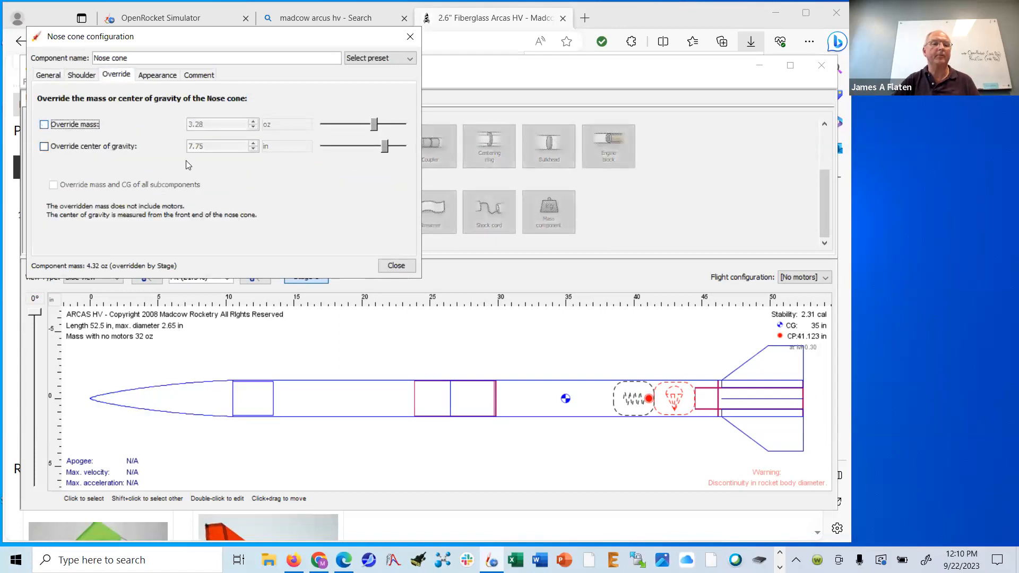
{"action": "left_click", "coordinate": [397, 266]}
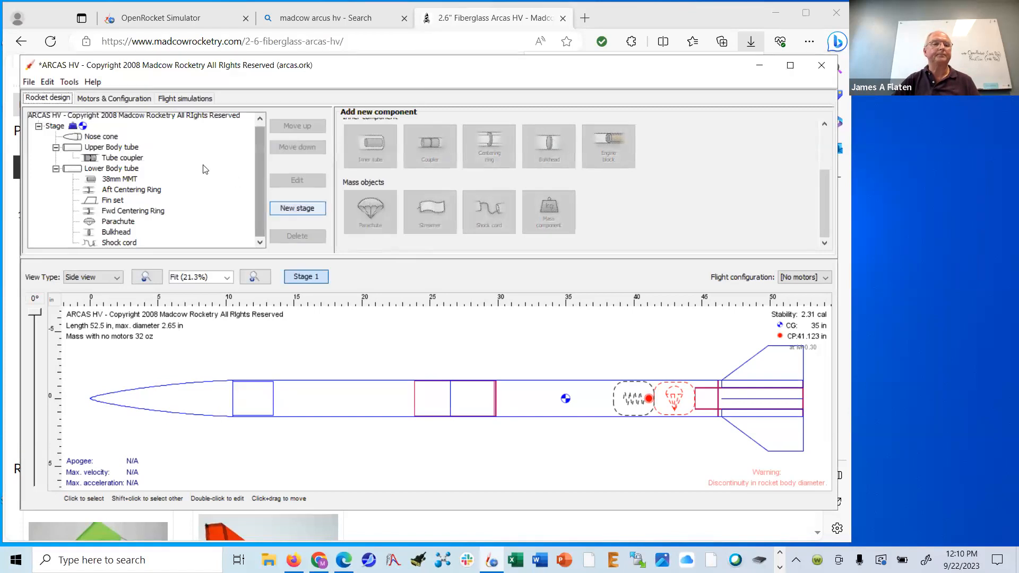
Step: Turn off the mass and center of gravity overrides of the whole stage and close its configuration
{"action": "left_click", "coordinate": [73, 128]}
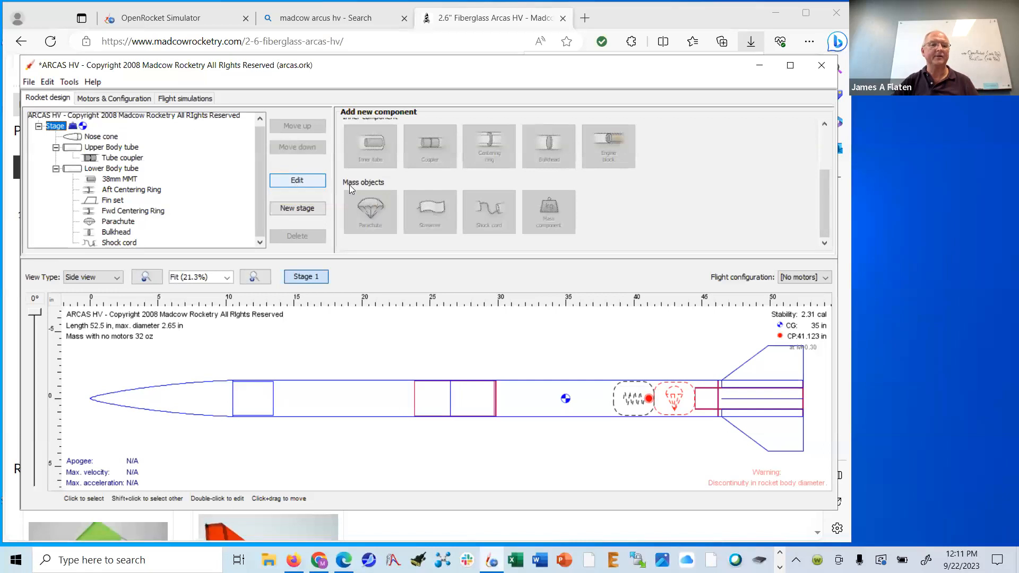
{"action": "left_click", "coordinate": [78, 137]}
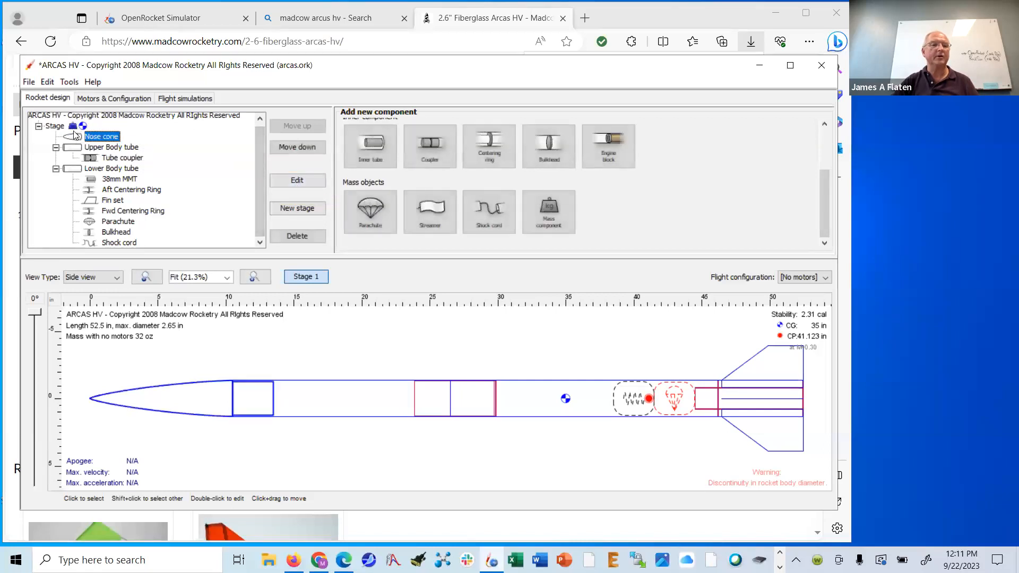
{"action": "left_click", "coordinate": [53, 125]}
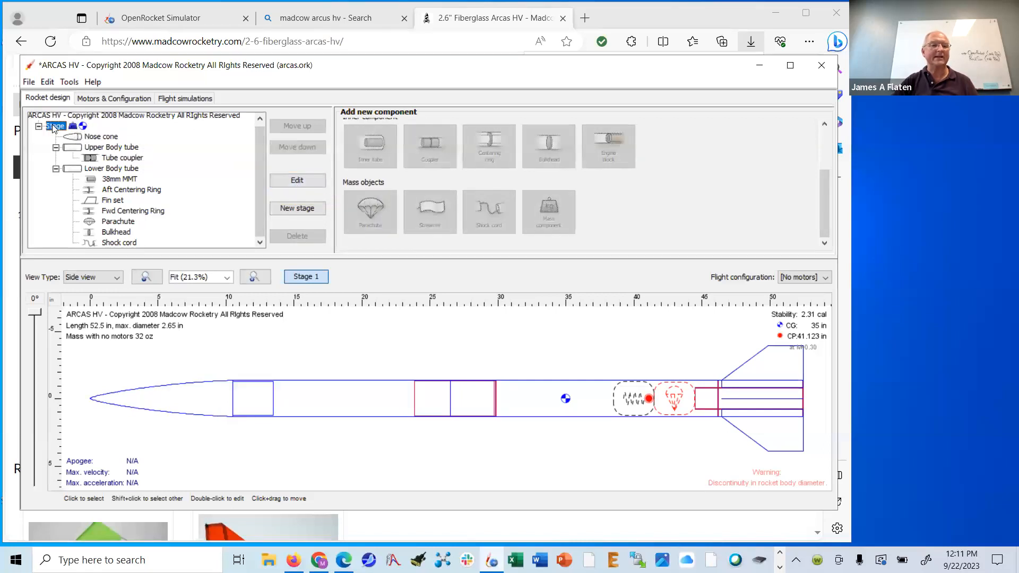
{"action": "left_click", "coordinate": [298, 180]}
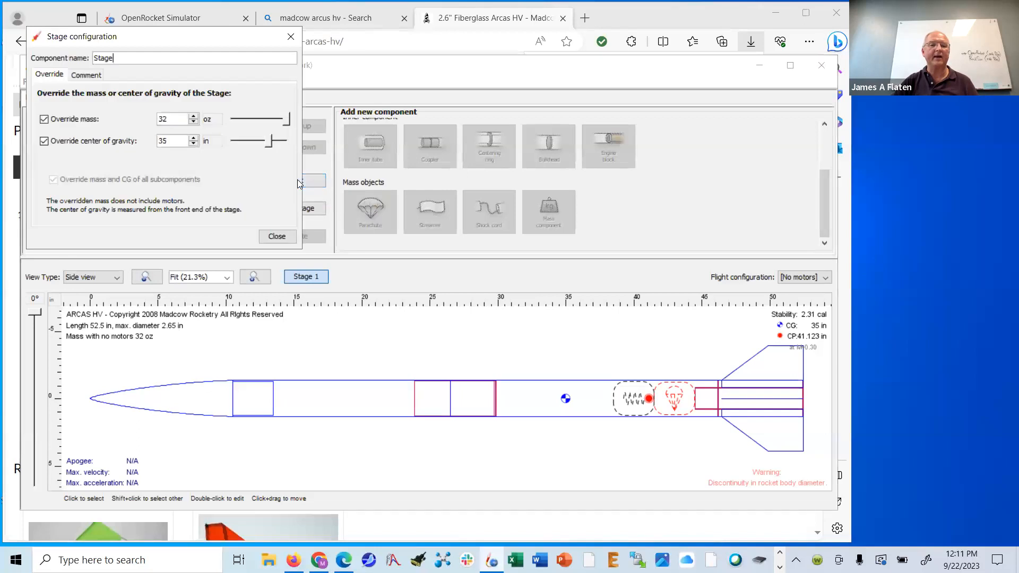
{"action": "left_click", "coordinate": [45, 120]}
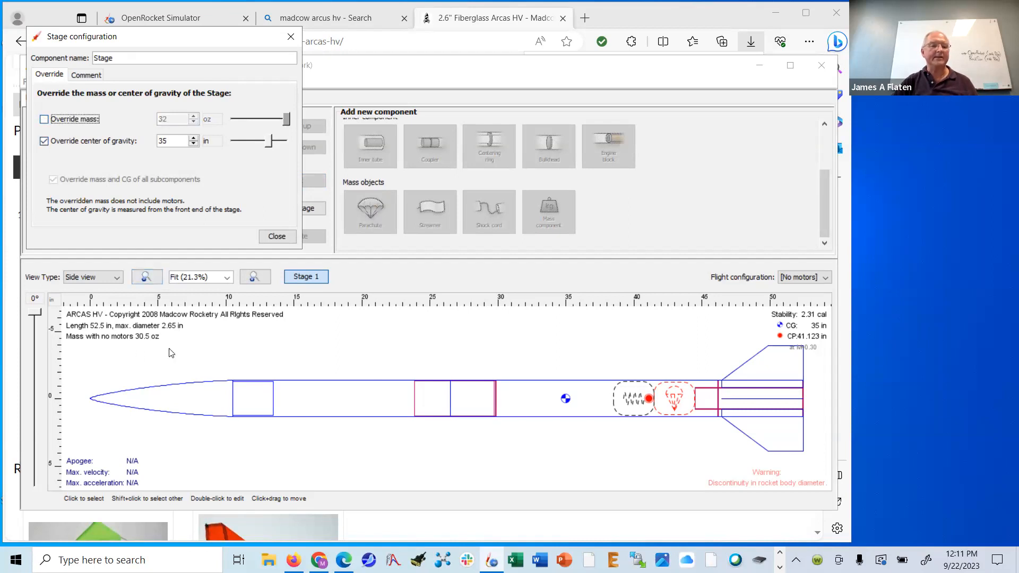
{"action": "left_click", "coordinate": [45, 119]}
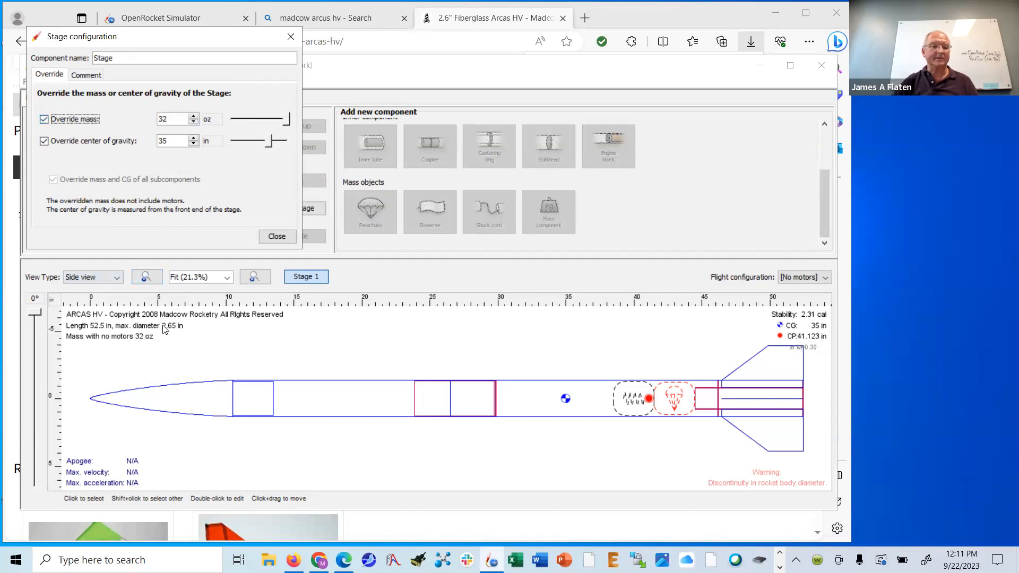
{"action": "left_click", "coordinate": [44, 120]}
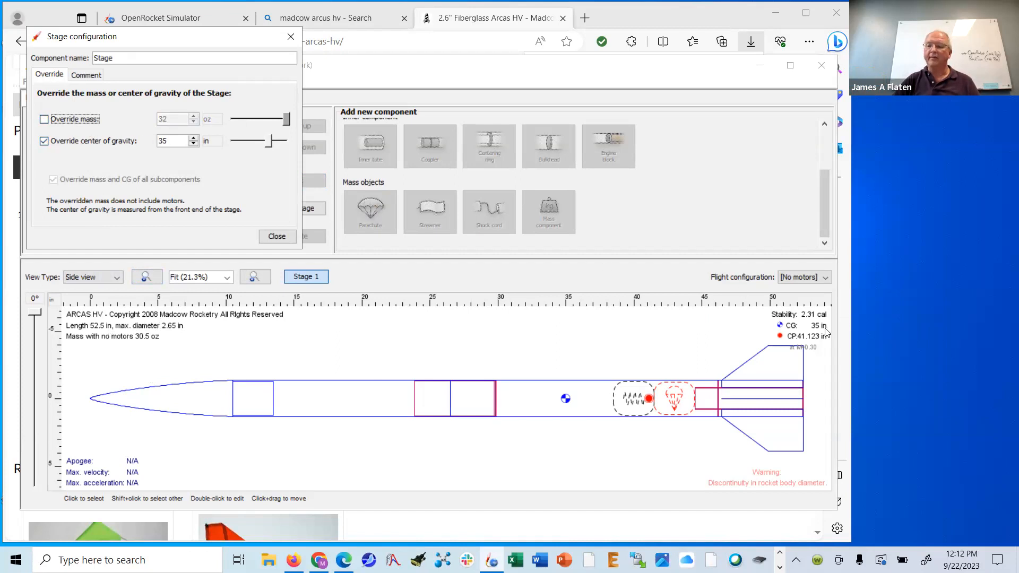
{"action": "left_click", "coordinate": [44, 141]}
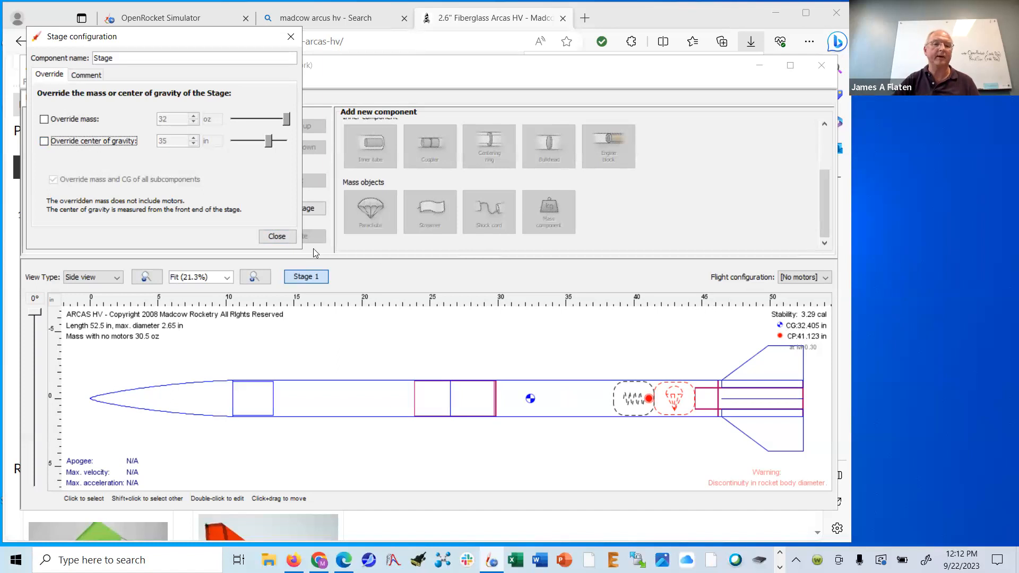
{"action": "left_click", "coordinate": [276, 237]}
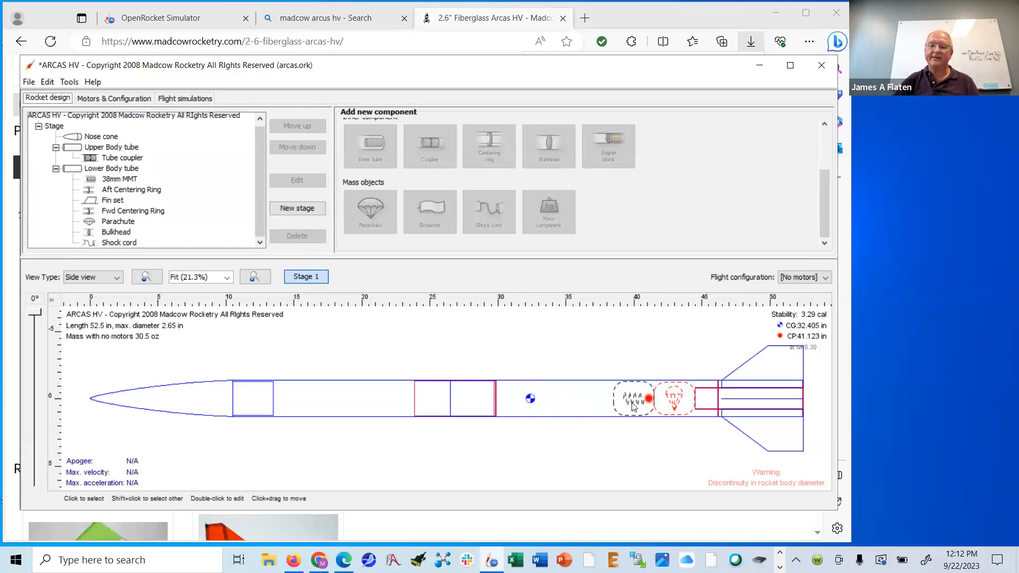
Step: Review the shock cord's position and packed size settings in its configuration, leaving it 12 in from the parent's top
{"action": "left_click", "coordinate": [108, 243]}
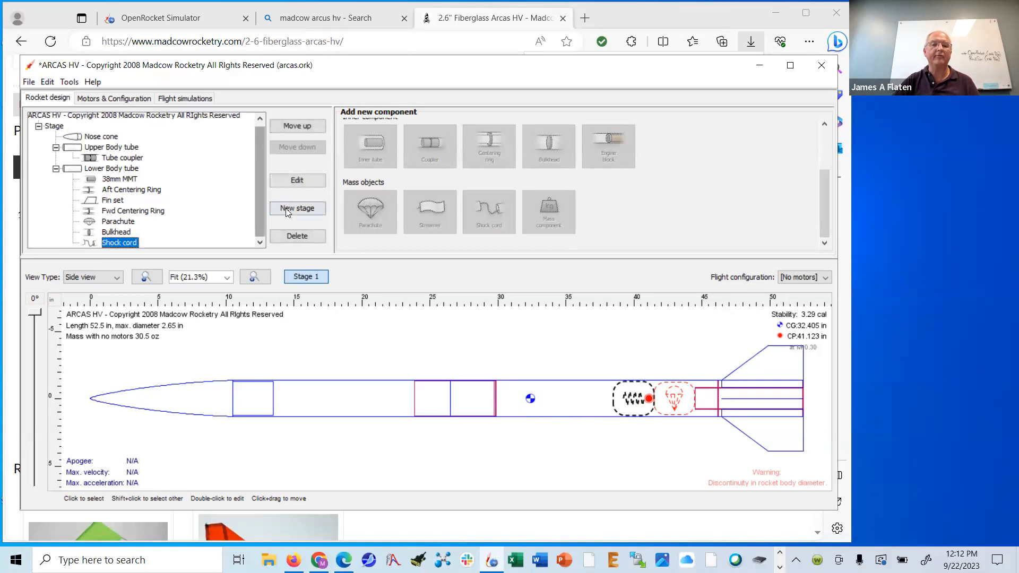
{"action": "left_click", "coordinate": [295, 180]}
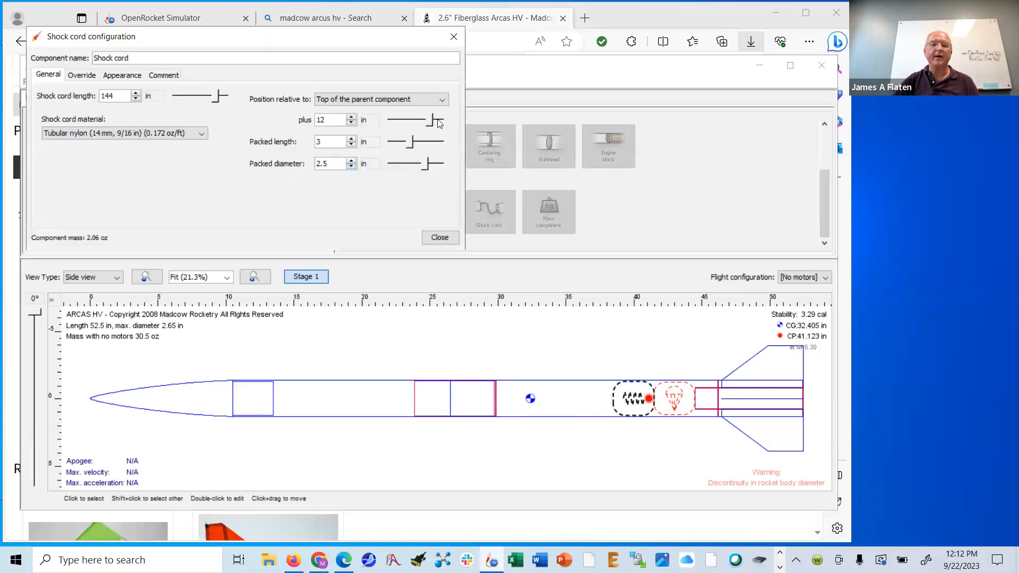
{"action": "mouse_move", "coordinate": [433, 122]}
{"action": "left_mouse_down"}
{"action": "mouse_move", "coordinate": [402, 119]}
{"action": "mouse_move", "coordinate": [430, 119]}
{"action": "left_mouse_up"}
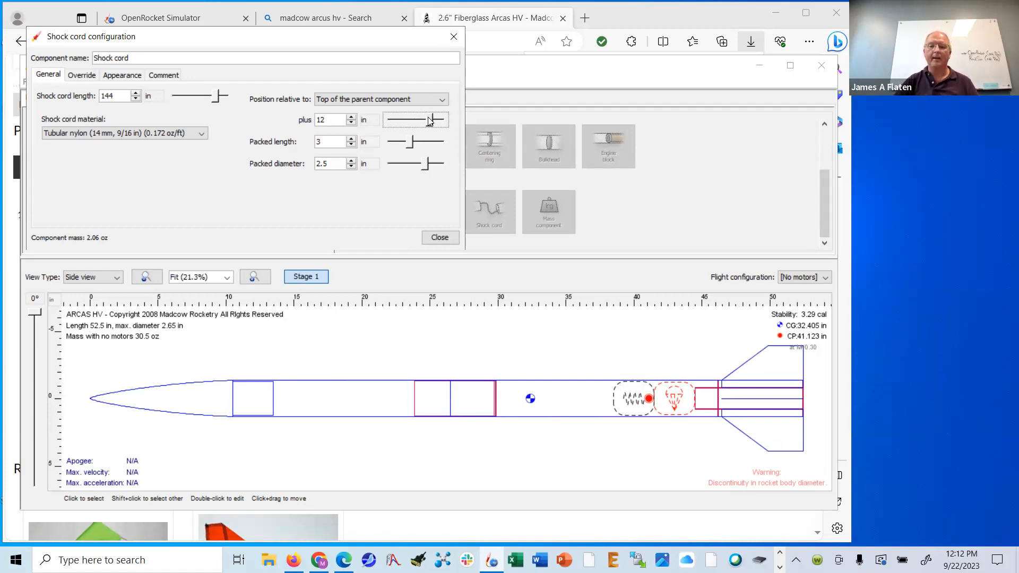
{"action": "left_click", "coordinate": [436, 237]}
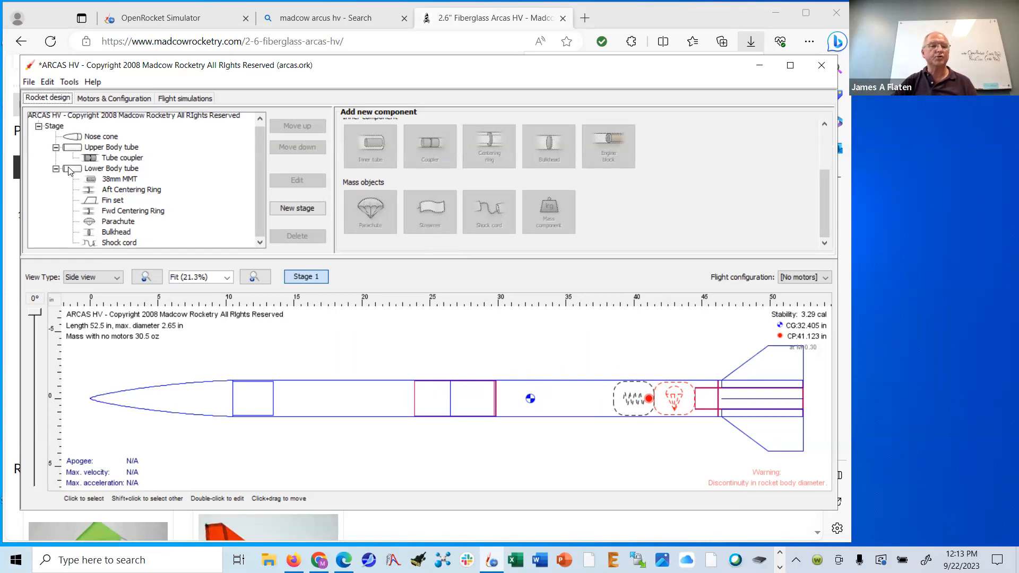
Step: Add a mass component to the lower body tube and name it "Forged eyebolt"
{"action": "left_click", "coordinate": [94, 160]}
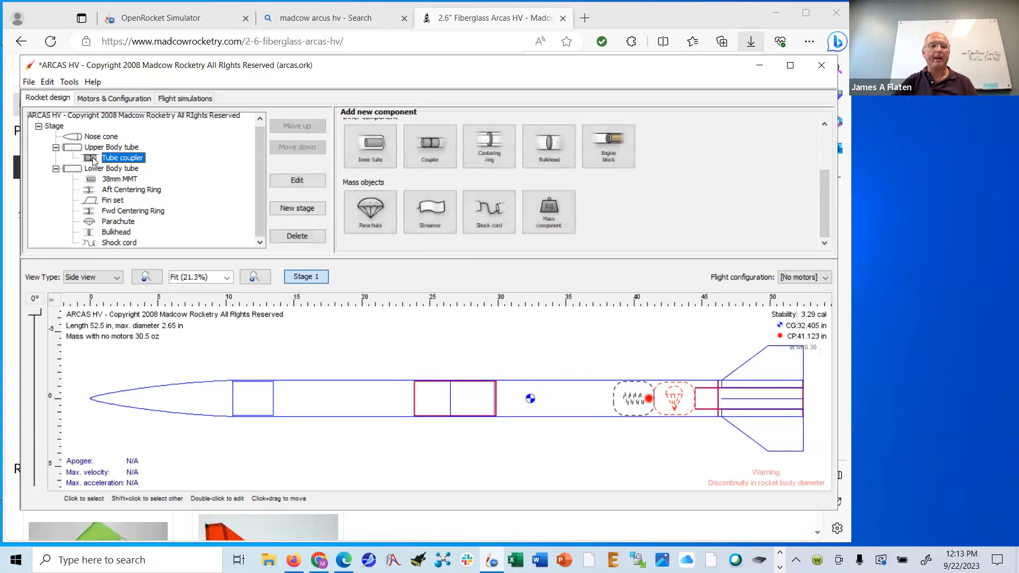
{"action": "left_click", "coordinate": [68, 171]}
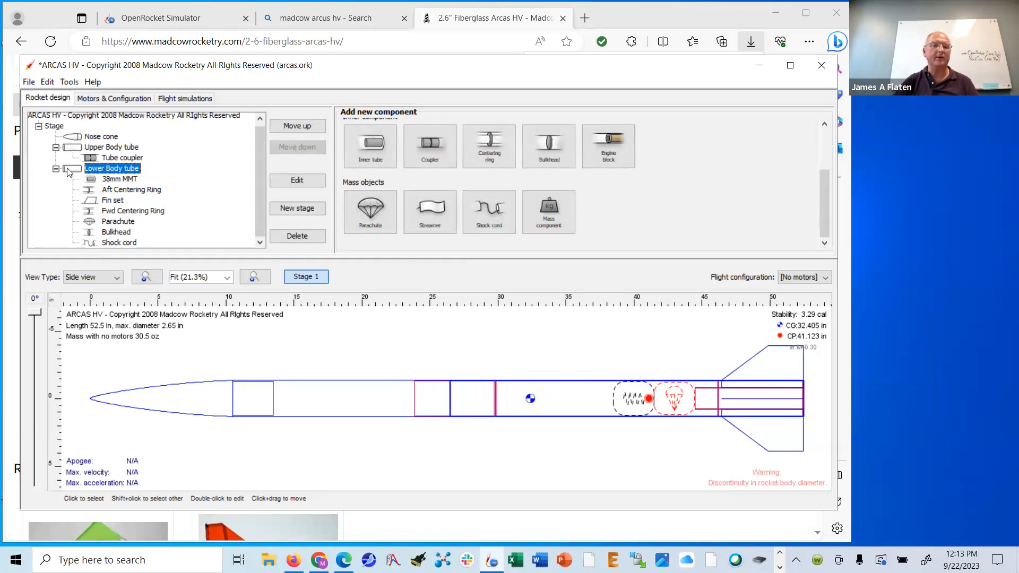
{"action": "left_click", "coordinate": [549, 210]}
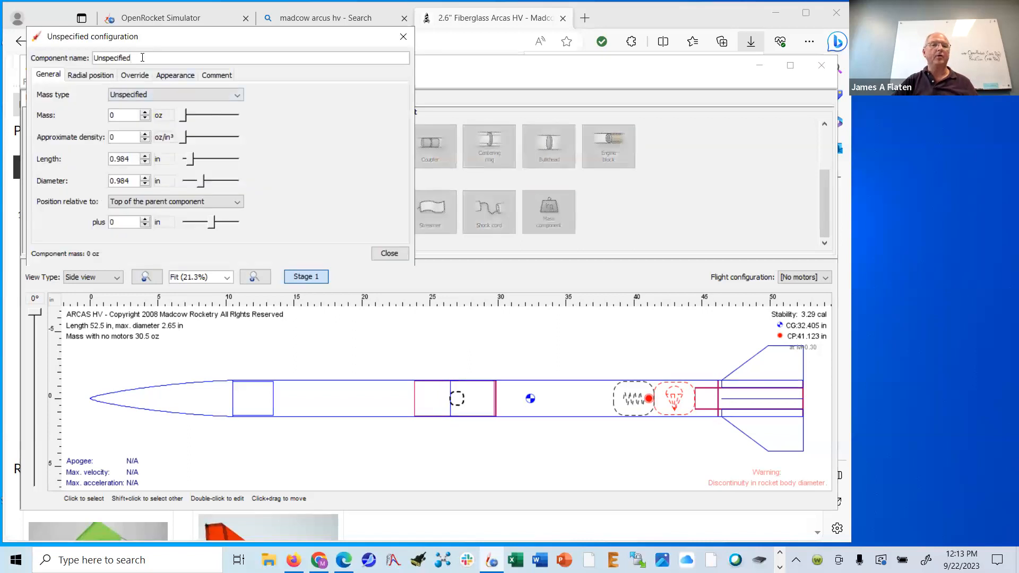
{"action": "key", "text": "ctrl+a"}
{"action": "type", "text": "F"}
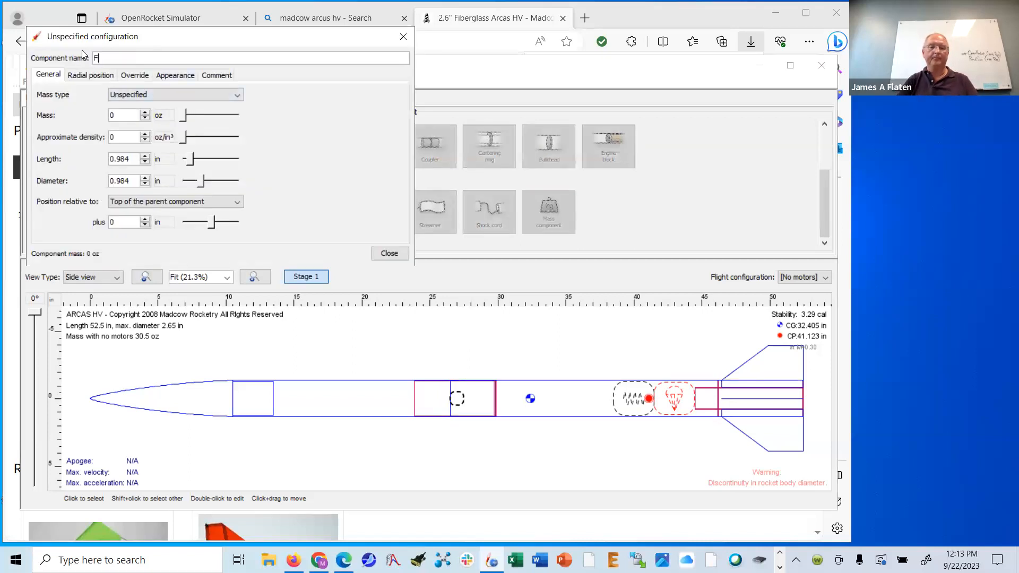
{"action": "type", "text": "orged eyebot"}
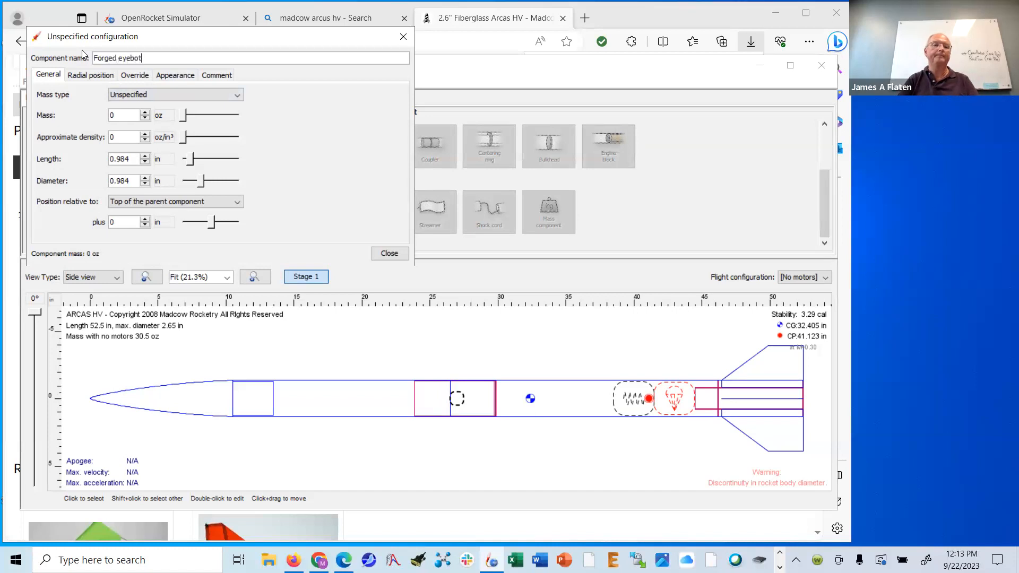
{"action": "type", "text": "lt"}
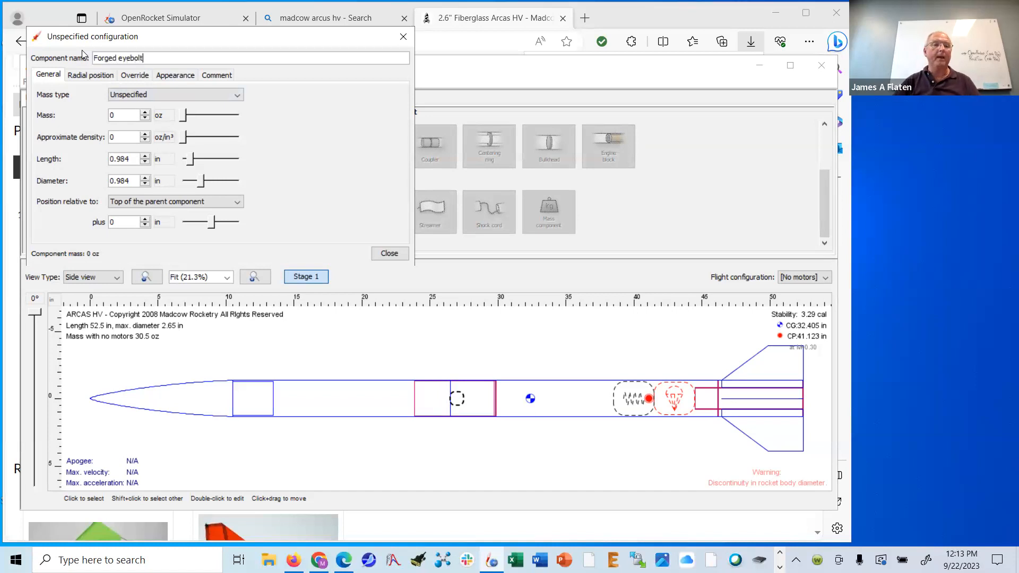
Step: Give the forged eyebolt a mass of 1 oz and position it 3.5 in from the top of the lower body tube
{"action": "left_click", "coordinate": [145, 113]}
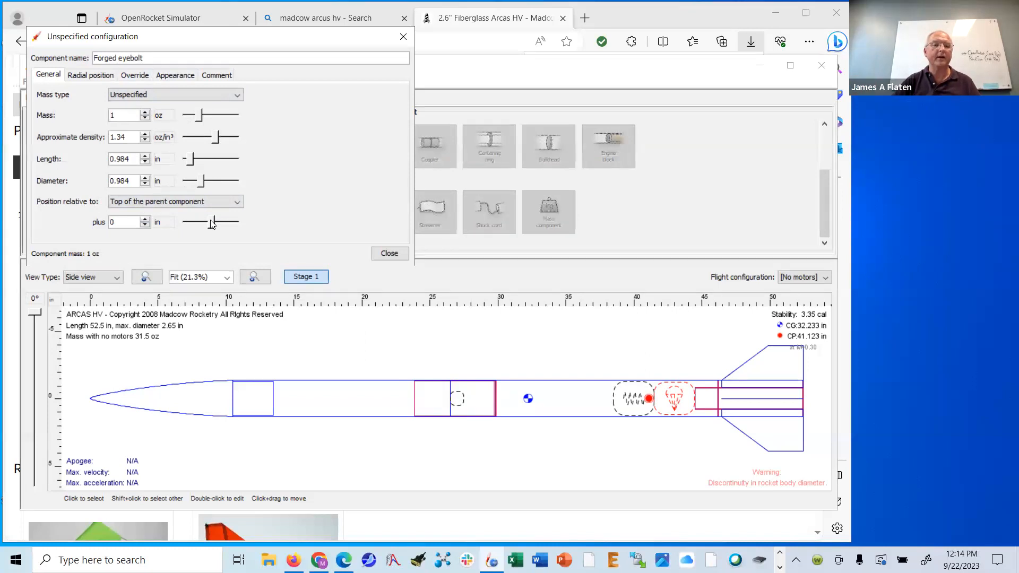
{"action": "left_click", "coordinate": [145, 220]}
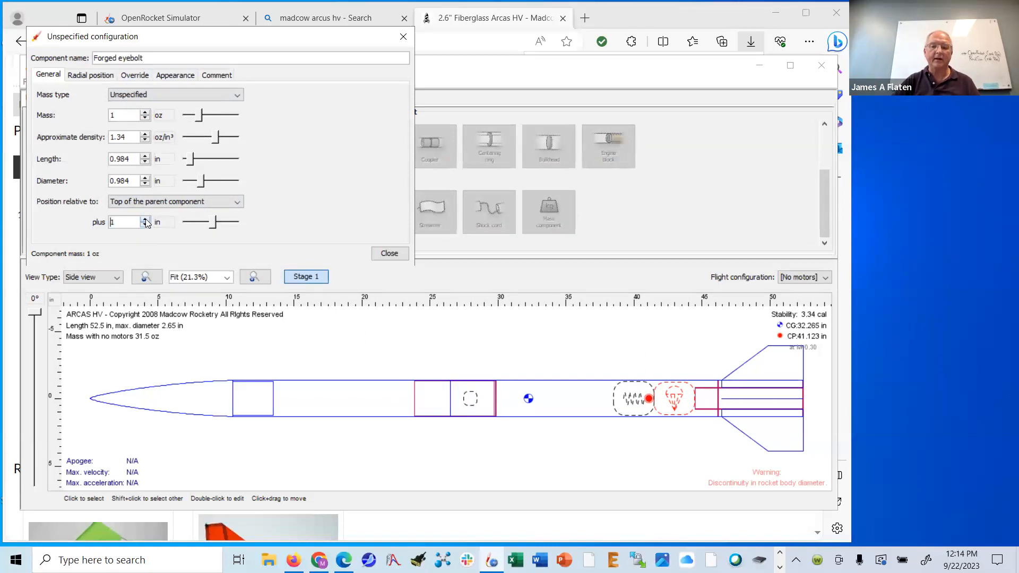
{"action": "left_click", "coordinate": [145, 219]}
{"action": "left_click", "coordinate": [145, 219]}
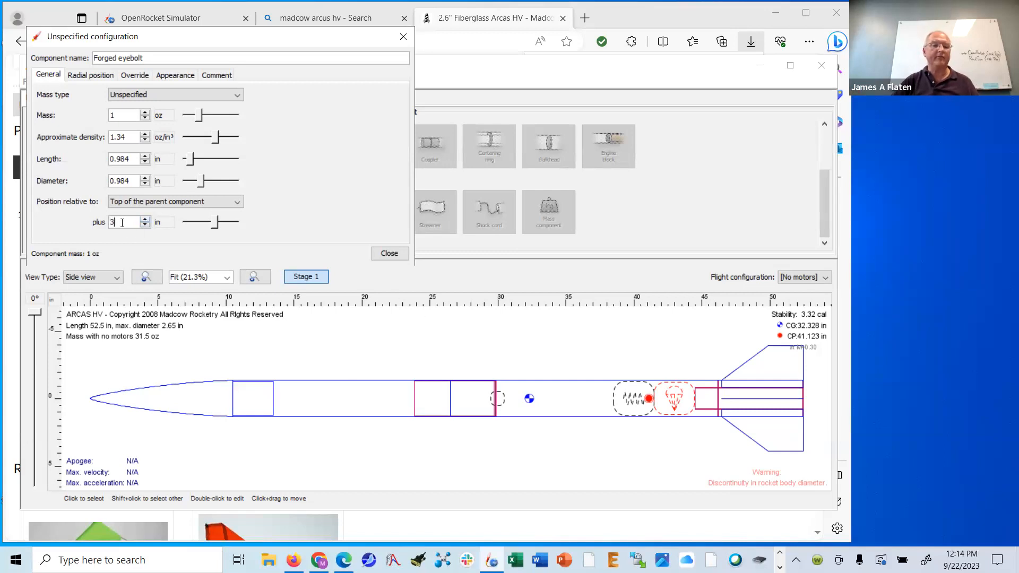
{"action": "type", "text": "5"}
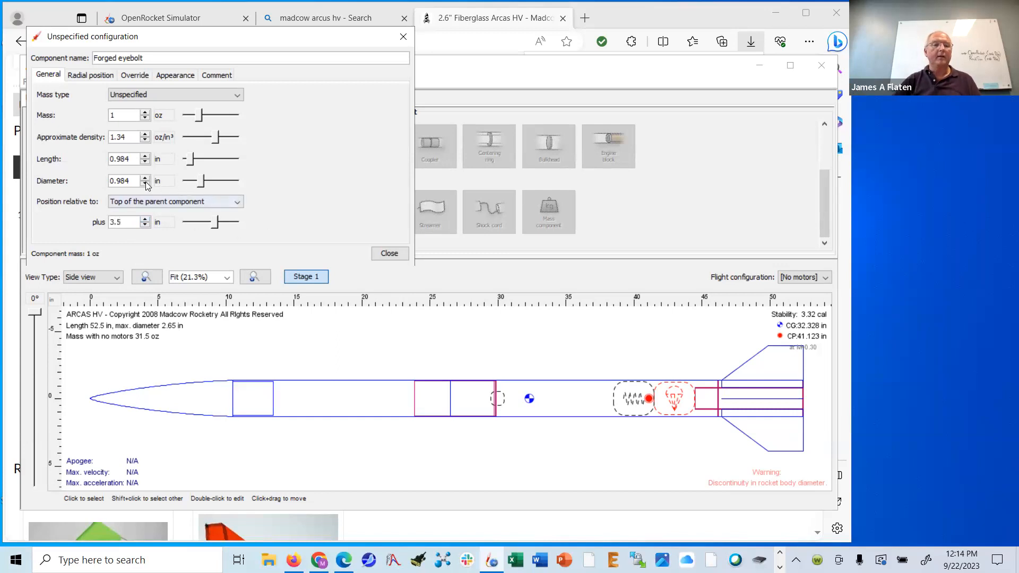
{"action": "left_click", "coordinate": [389, 253]}
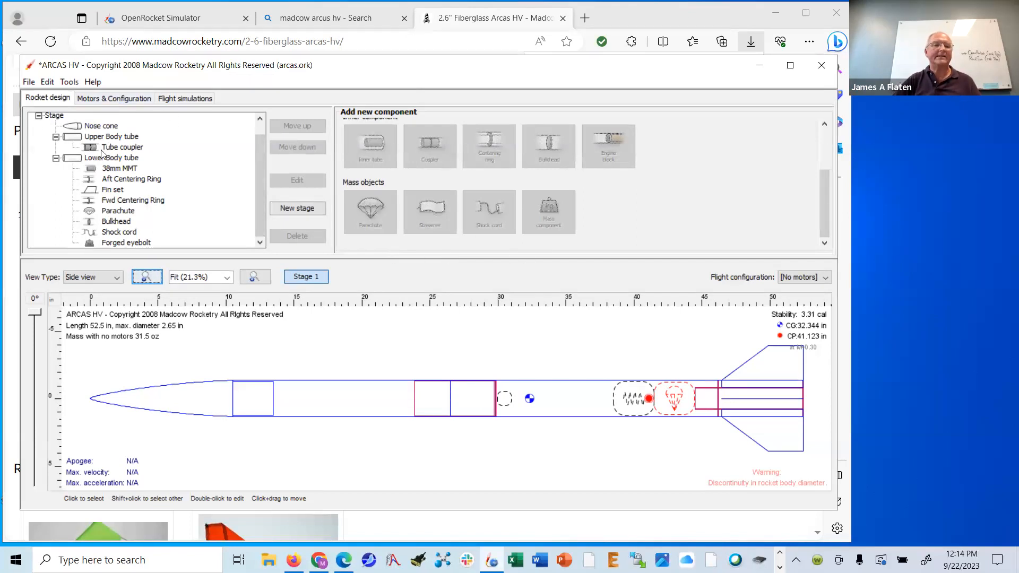
Step: Make the 38mm MMT the only motor mount and create a new motor configuration for it
{"action": "scroll", "coordinate": [260, 205], "scroll_direction": "up", "scroll_amount": 1}
{"action": "scroll", "coordinate": [266, 210], "scroll_direction": "down", "scroll_amount": 1}
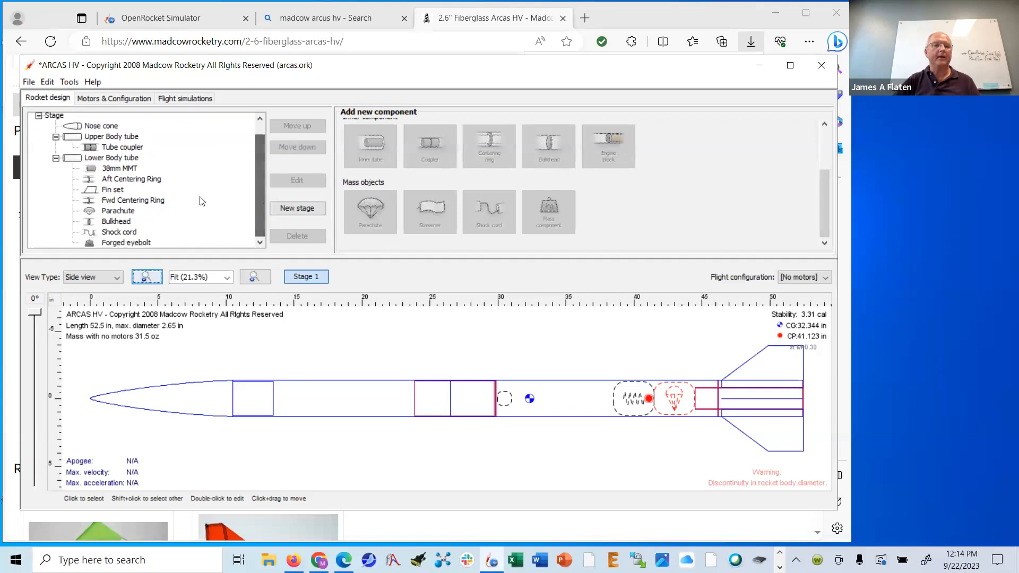
{"action": "left_click", "coordinate": [106, 98]}
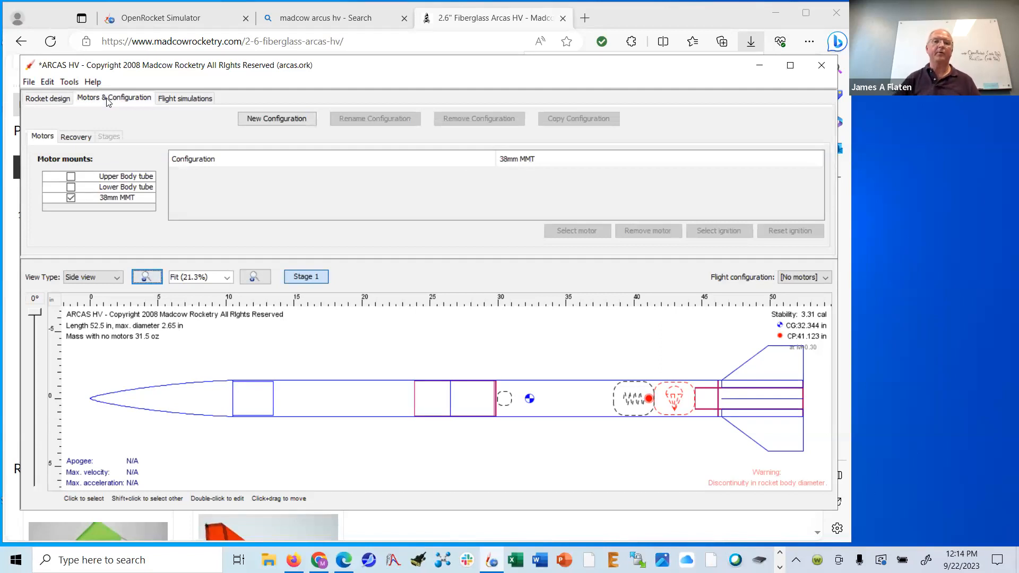
{"action": "left_click", "coordinate": [71, 197]}
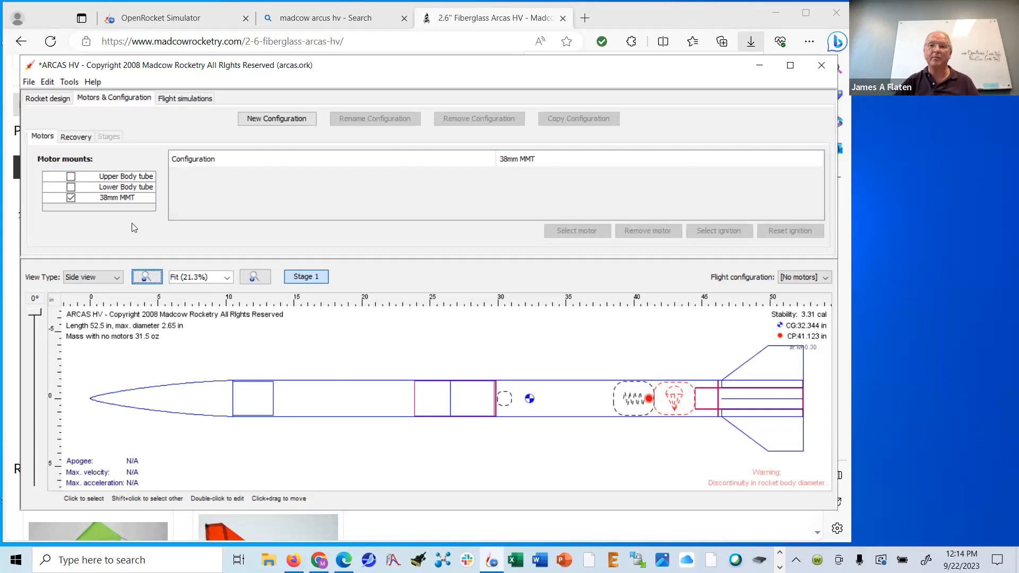
{"action": "left_click", "coordinate": [71, 198]}
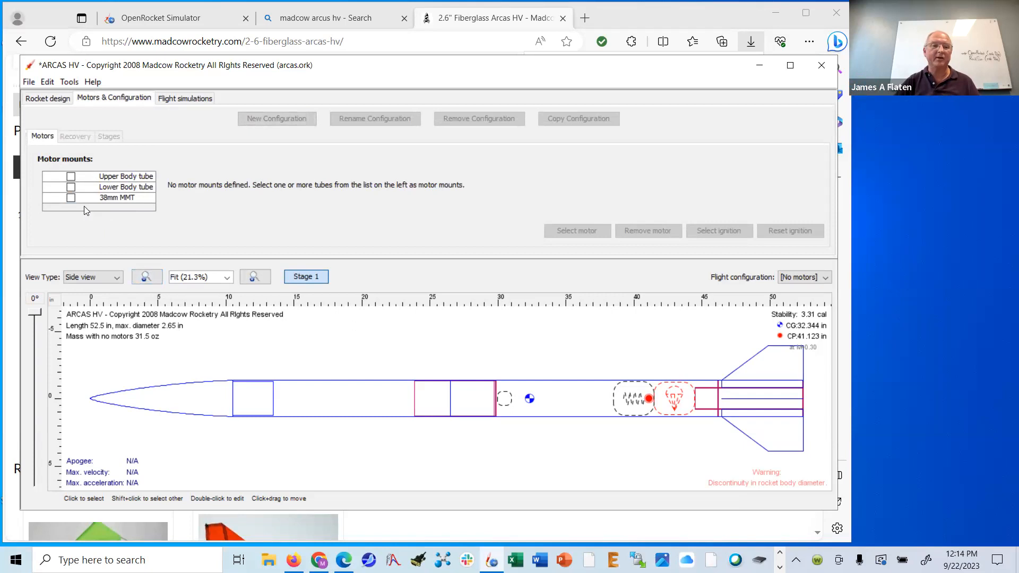
{"action": "left_click", "coordinate": [70, 198]}
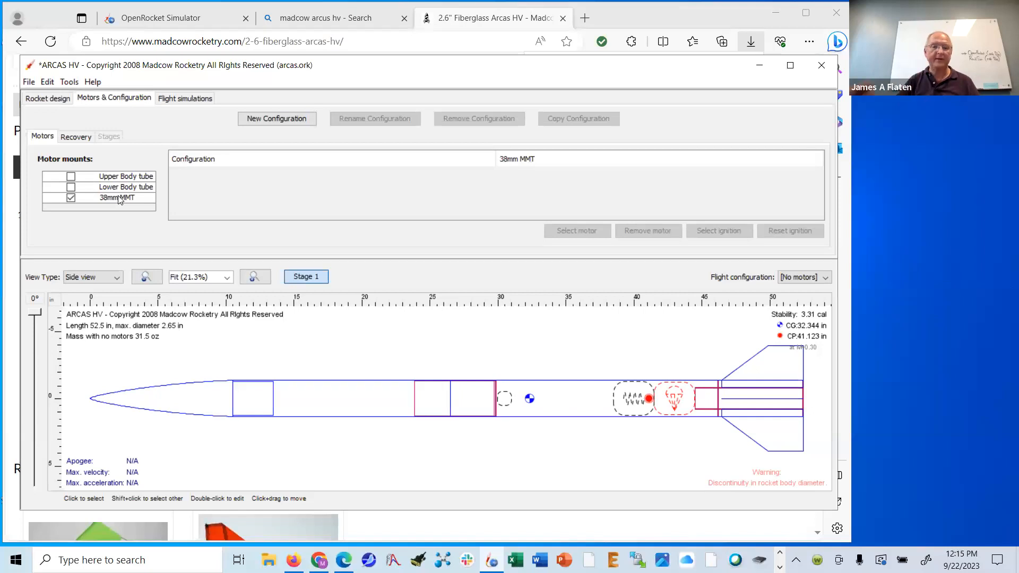
{"action": "left_click", "coordinate": [276, 118]}
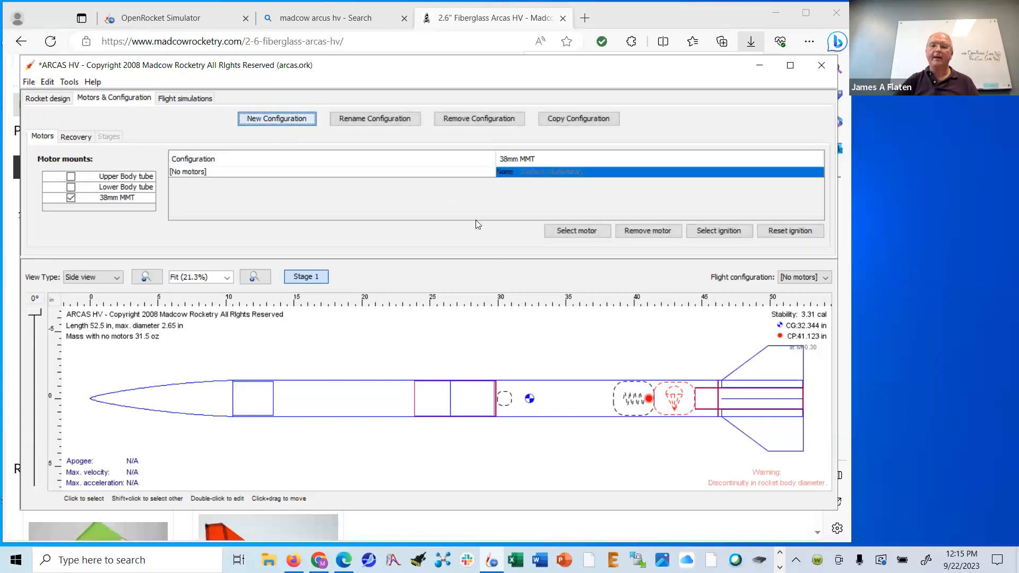
Step: Search the motors for h225 and load the Cesaroni H225-14A with a 14-second ejection delay into the 38mm MMT
{"action": "left_click", "coordinate": [563, 231]}
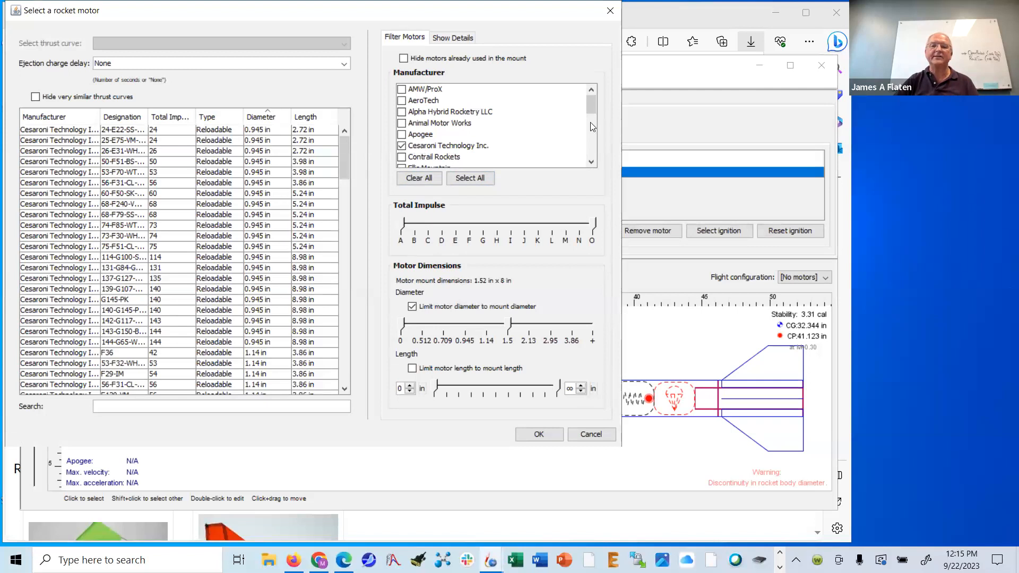
{"action": "mouse_move", "coordinate": [593, 109]}
{"action": "left_mouse_down"}
{"action": "mouse_move", "coordinate": [589, 151]}
{"action": "mouse_move", "coordinate": [592, 104]}
{"action": "left_mouse_up"}
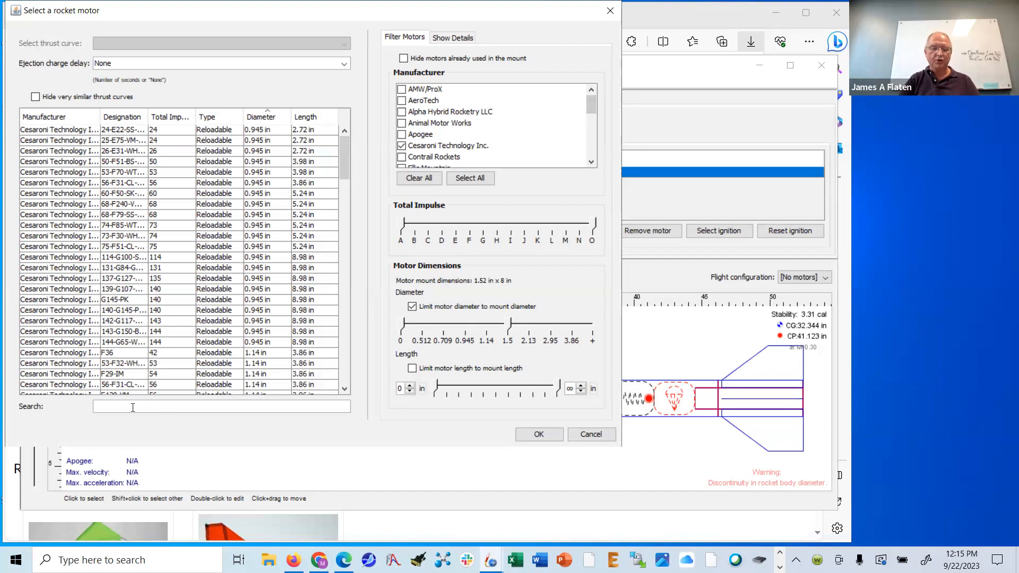
{"action": "type", "text": "h225"}
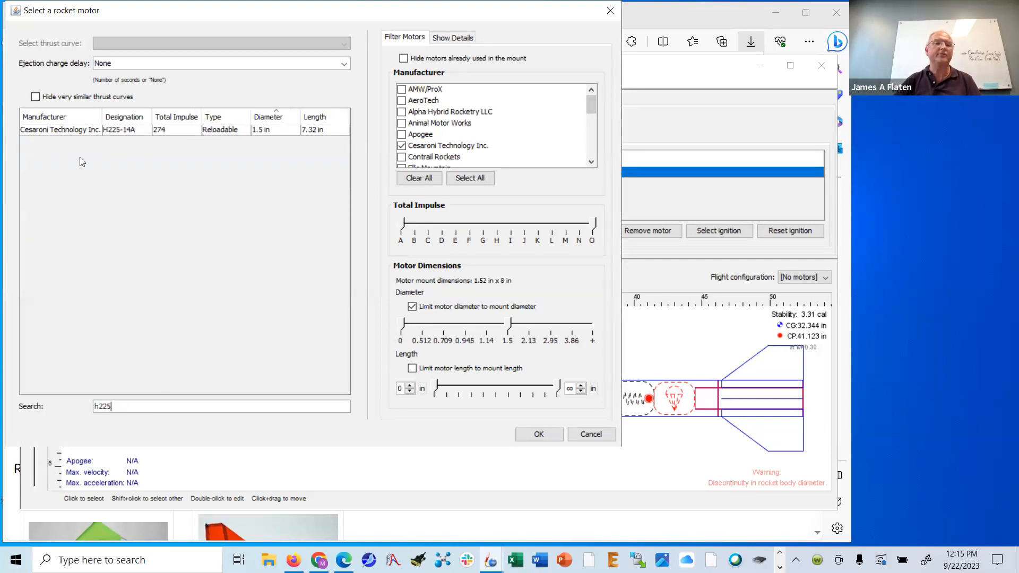
{"action": "left_click", "coordinate": [70, 130]}
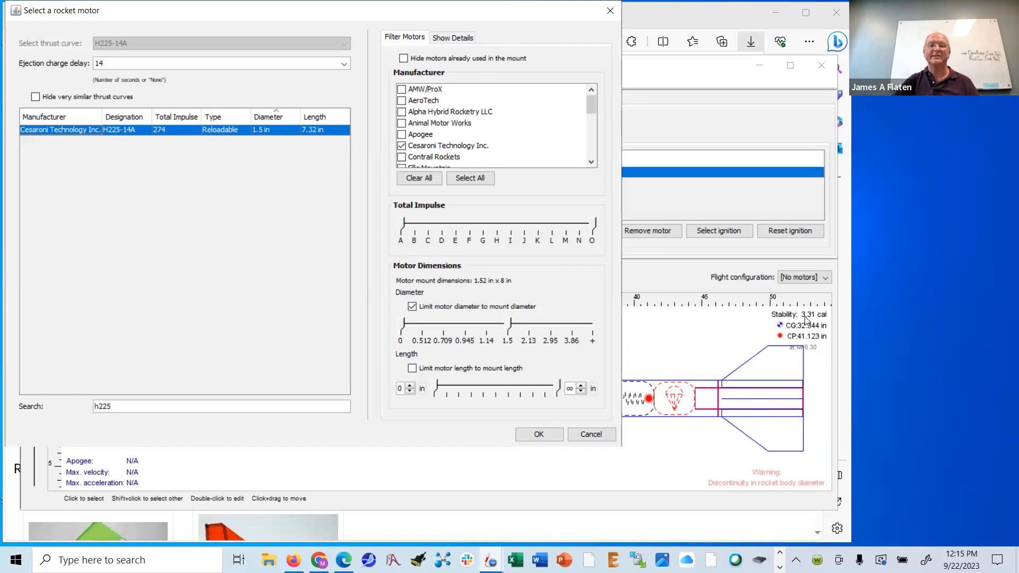
{"action": "left_click", "coordinate": [538, 436]}
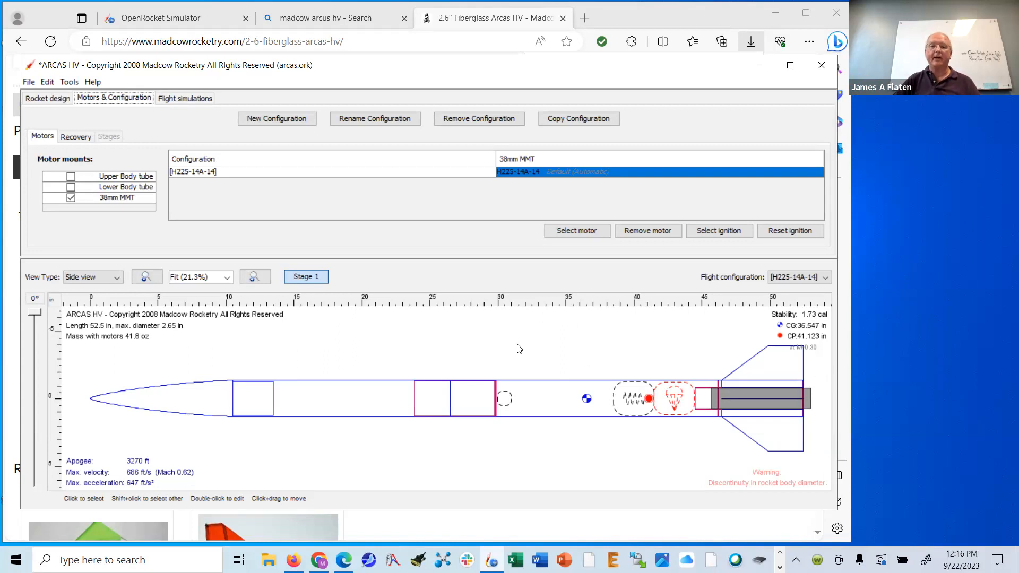
Step: Create a new flight simulation for the H225-14A-14 configuration and run it with the default launch conditions
{"action": "left_click", "coordinate": [173, 99]}
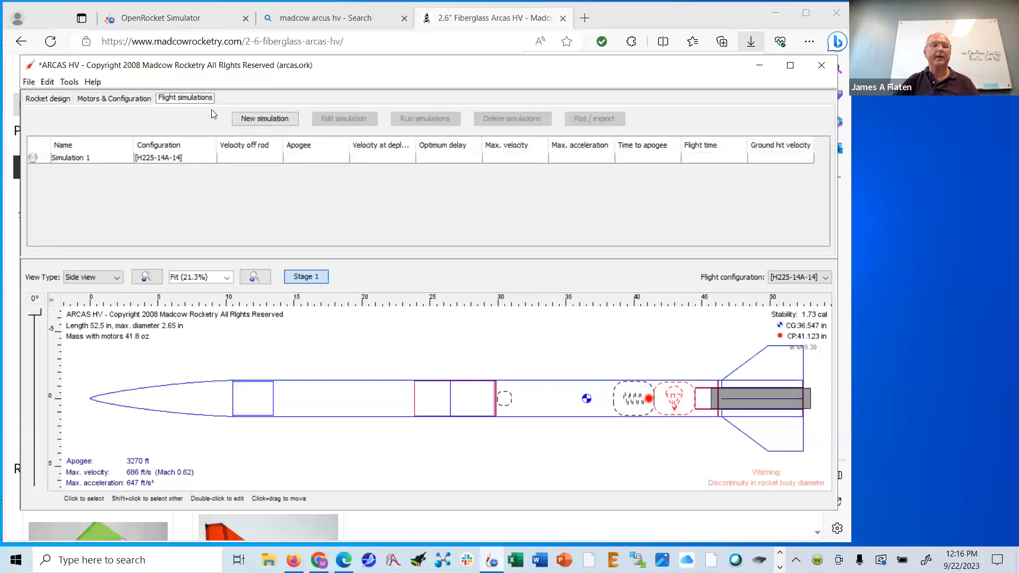
{"action": "left_click", "coordinate": [264, 119]}
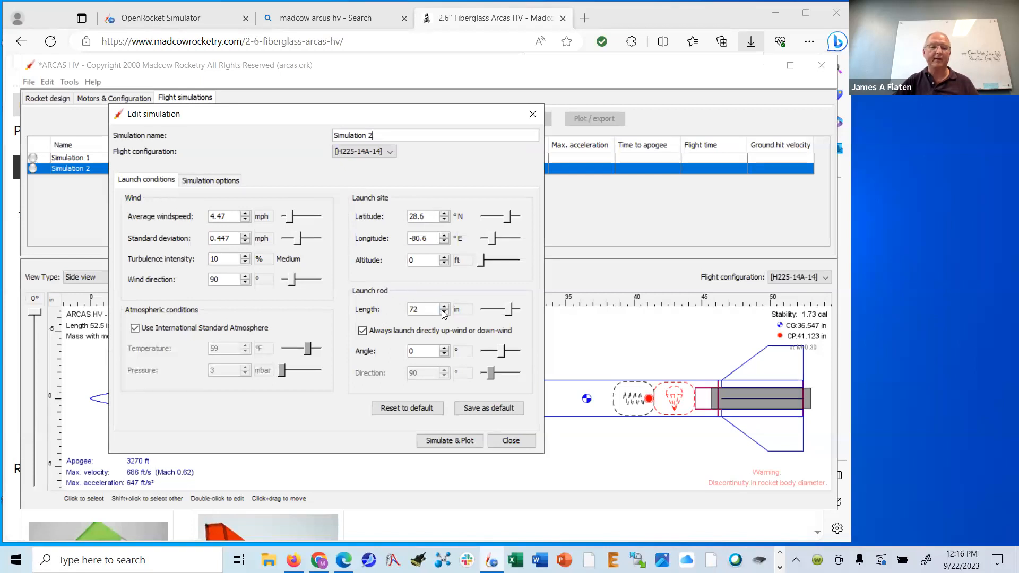
{"action": "left_click", "coordinate": [449, 441]}
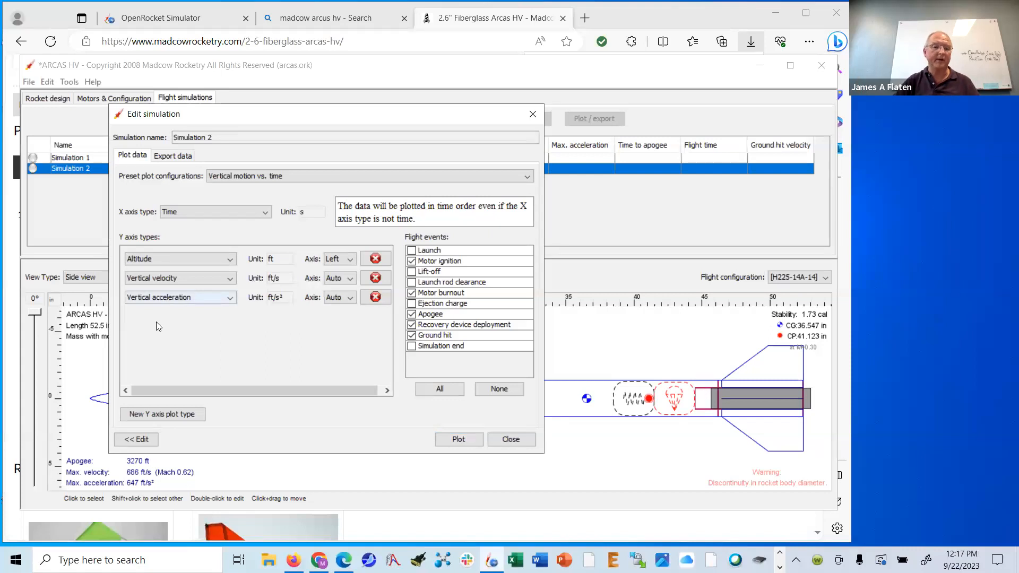
Step: Add lateral distance to the altitude, vertical velocity and vertical acceleration curves and plot the flight against time
{"action": "left_click", "coordinate": [154, 415]}
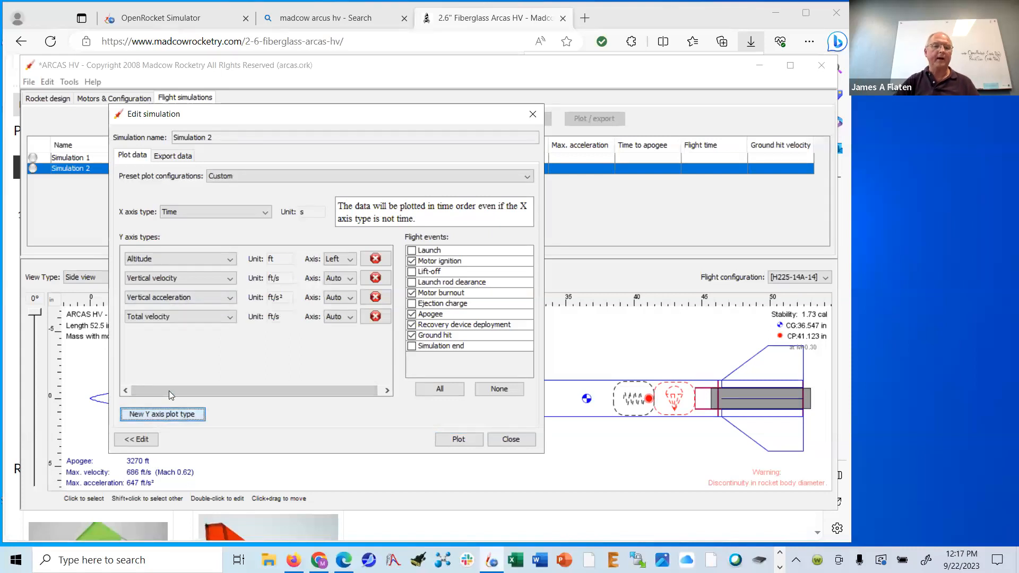
{"action": "left_click", "coordinate": [231, 317]}
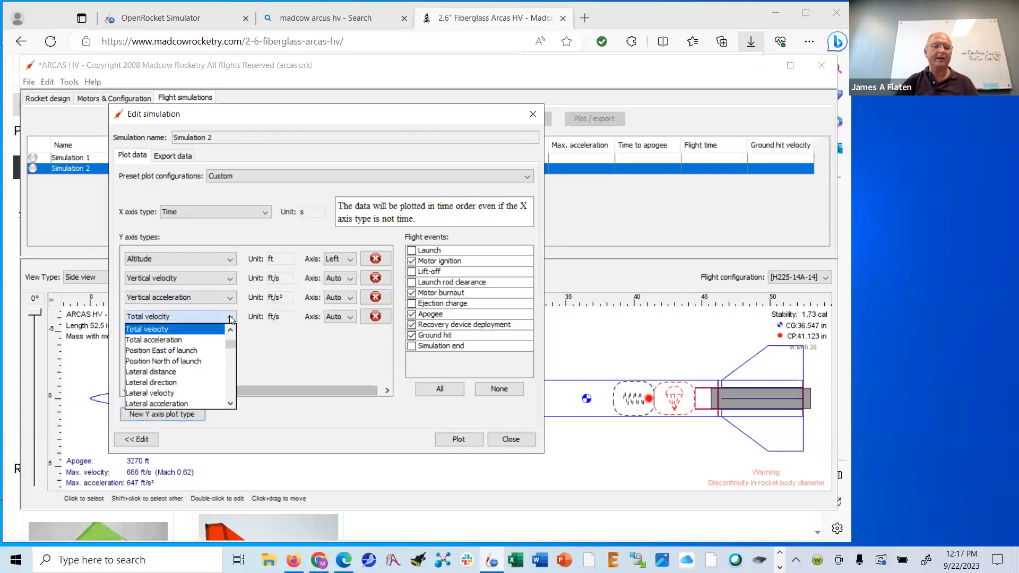
{"action": "left_click", "coordinate": [174, 373]}
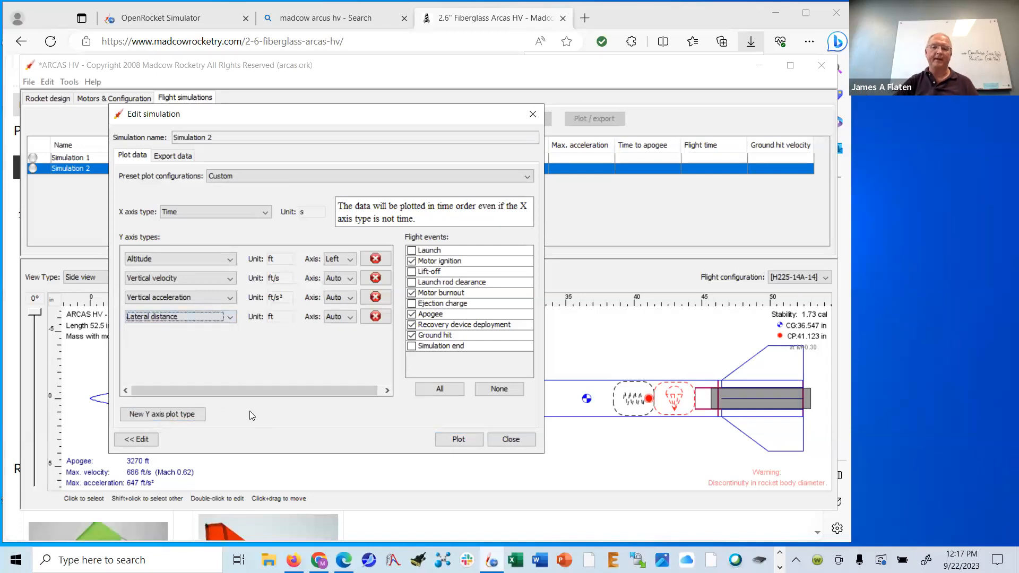
{"action": "left_click", "coordinate": [462, 439]}
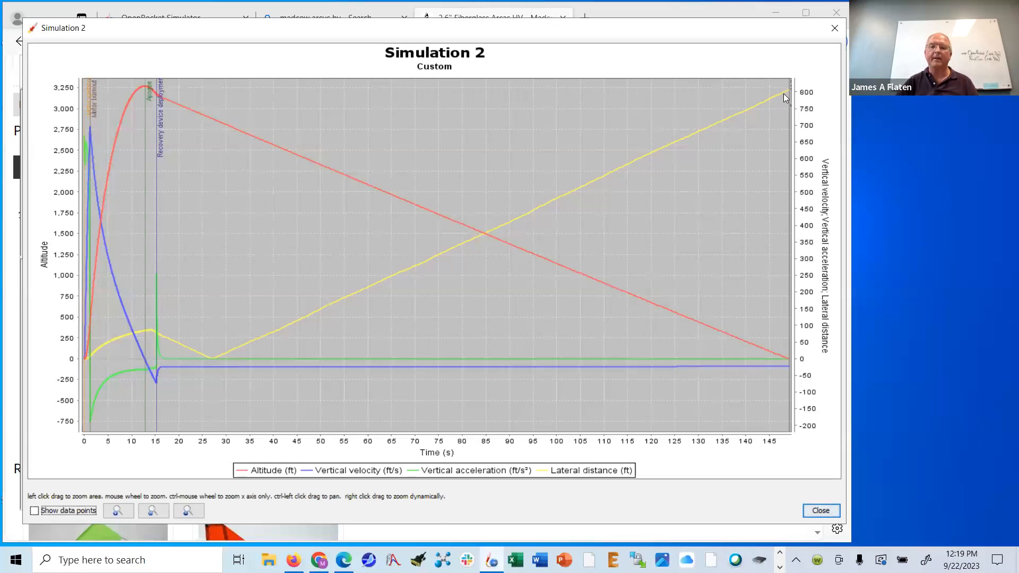
Step: Close the flight plot and examine Simulation 2's apogee and optimum delay in the simulation results
{"action": "left_click", "coordinate": [821, 511]}
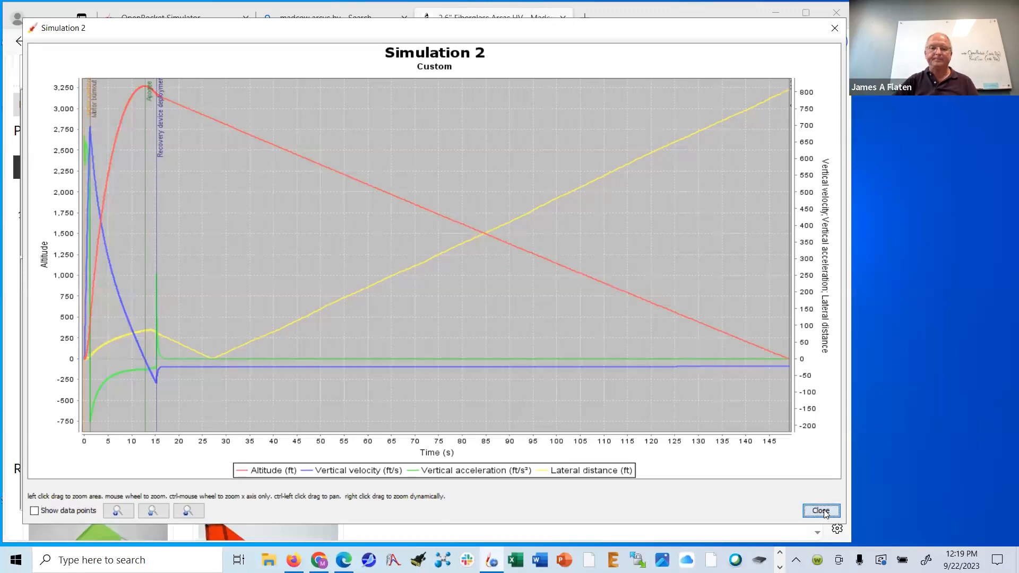
{"action": "left_click", "coordinate": [511, 439]}
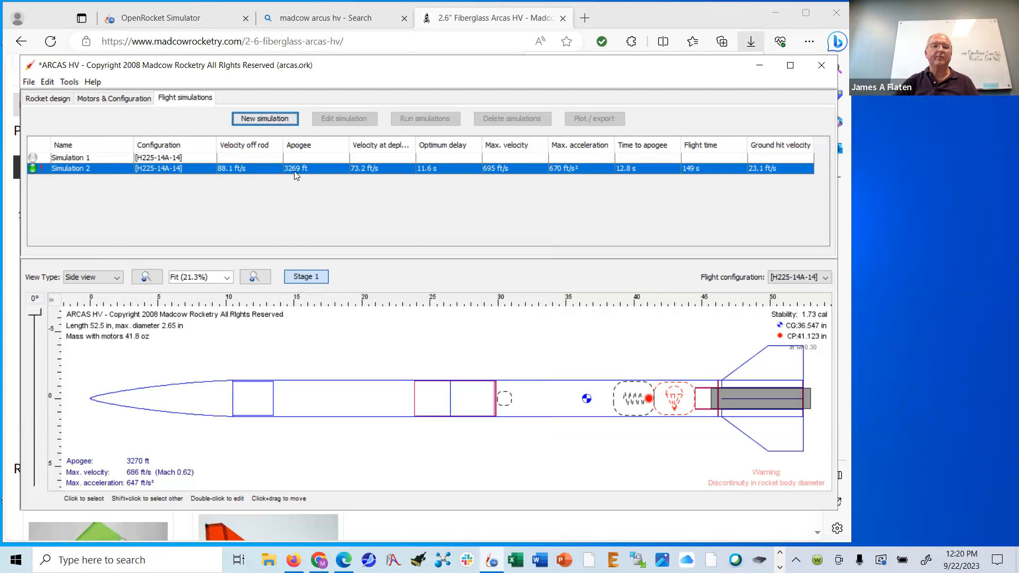
{"action": "mouse_move", "coordinate": [296, 176]}
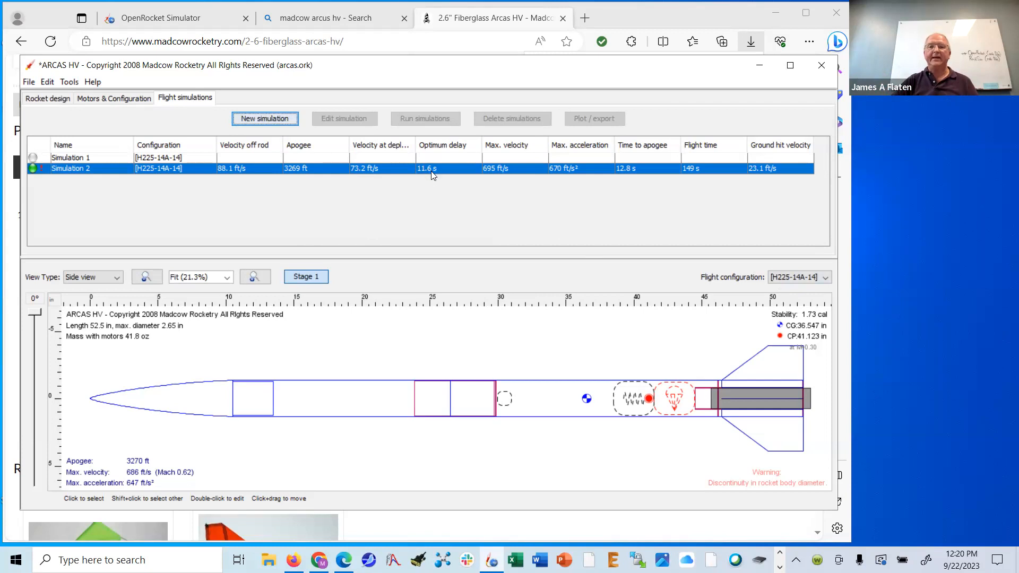
{"action": "mouse_move", "coordinate": [434, 175]}
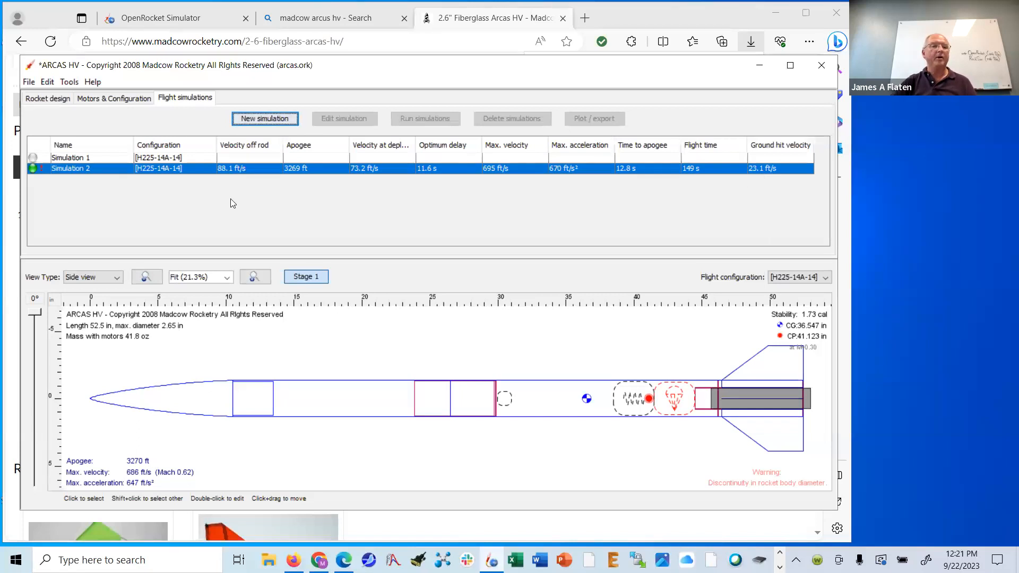
Step: Set the parachute in the lower body tube to deploy at apogee
{"action": "left_click", "coordinate": [47, 100]}
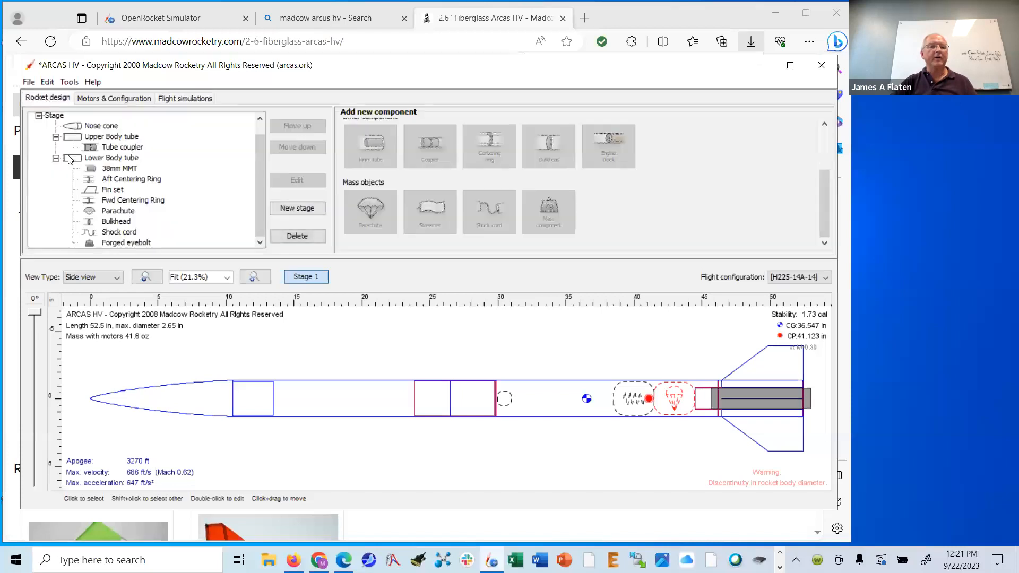
{"action": "left_click", "coordinate": [118, 211]}
{"action": "left_click", "coordinate": [297, 180]}
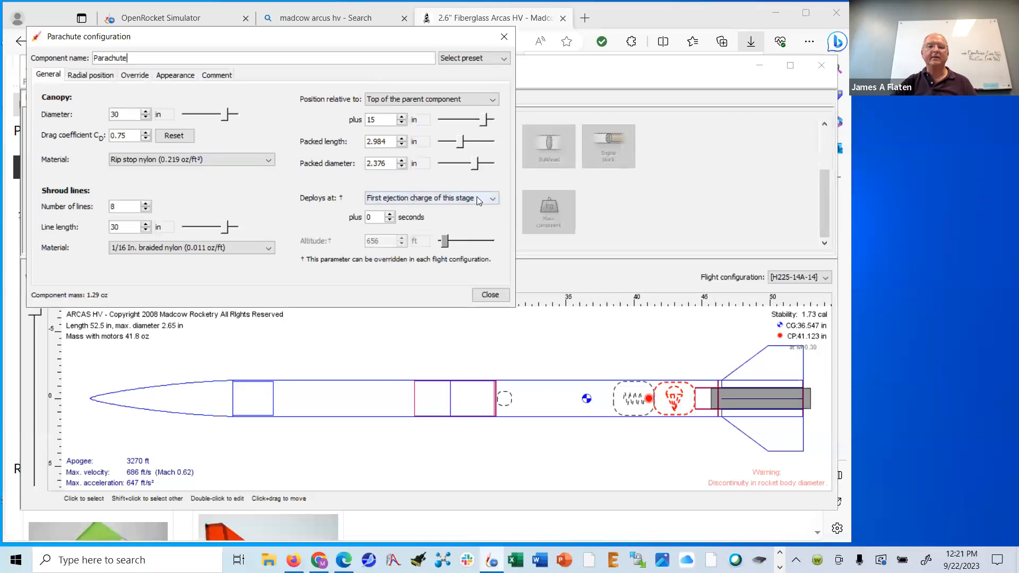
{"action": "left_click", "coordinate": [492, 200]}
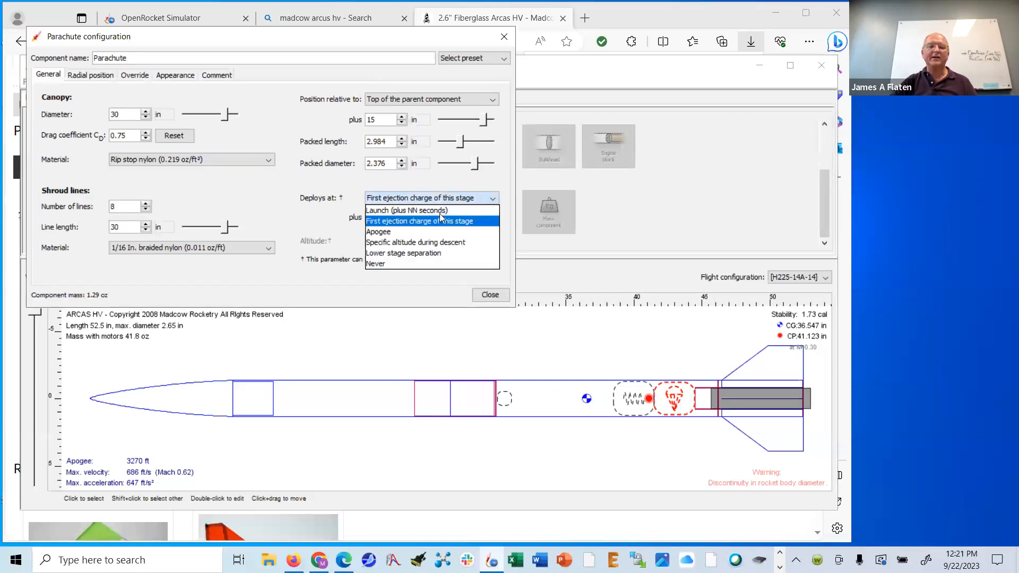
{"action": "left_click", "coordinate": [416, 232]}
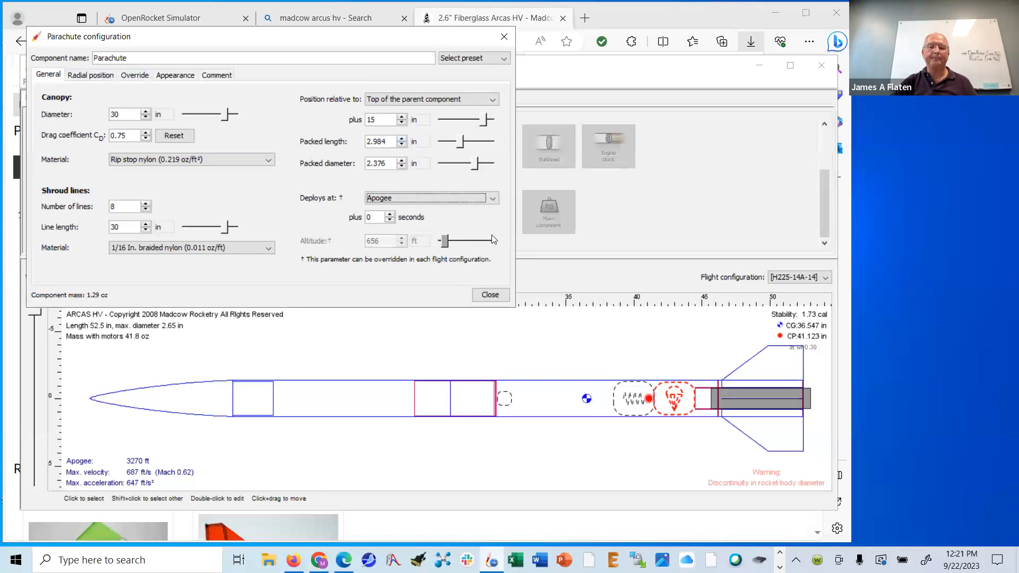
{"action": "left_click", "coordinate": [490, 295]}
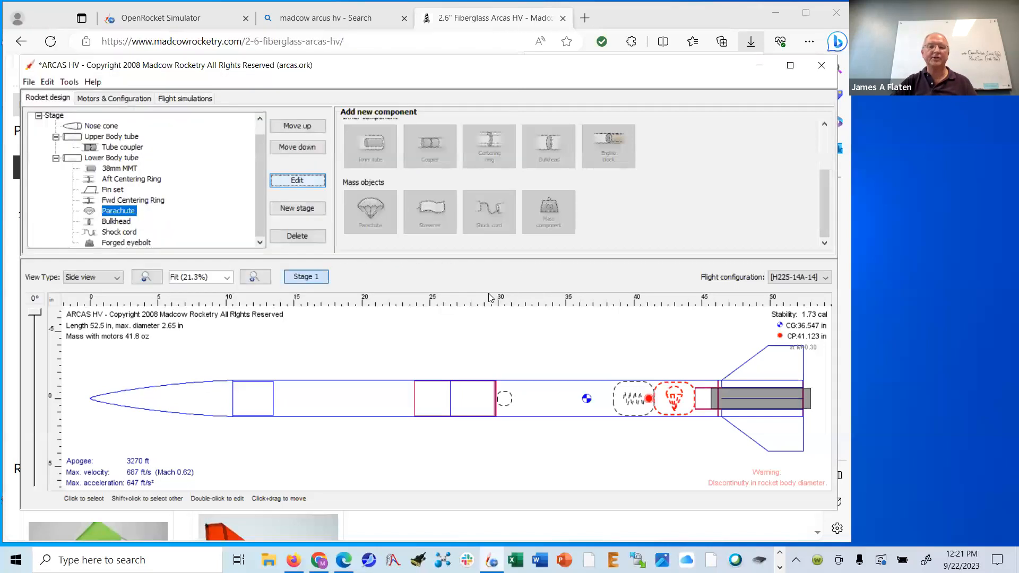
Step: Add a second motor configuration for the 38mm MMT without a motor
{"action": "left_click", "coordinate": [88, 100]}
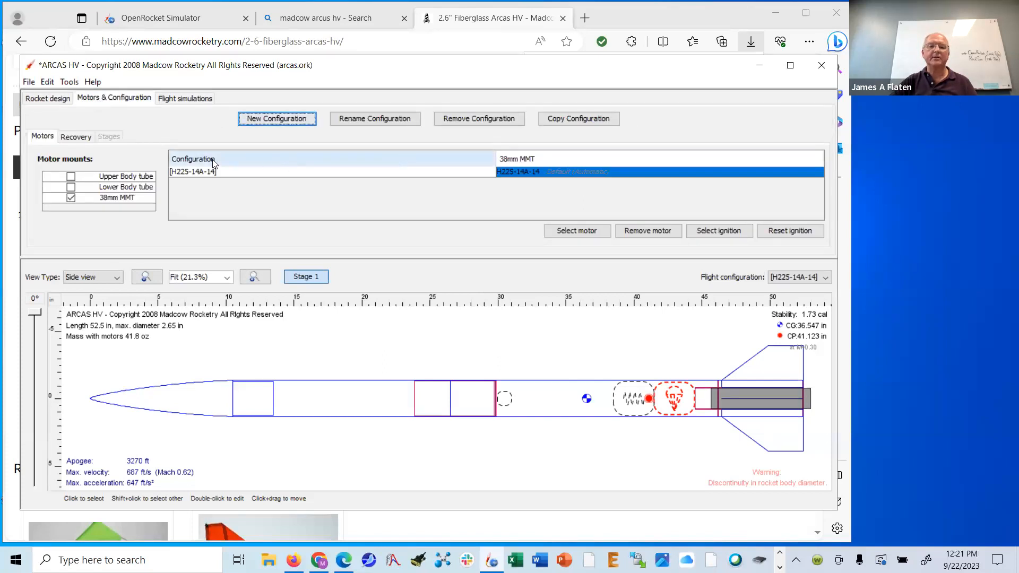
{"action": "left_click", "coordinate": [200, 169]}
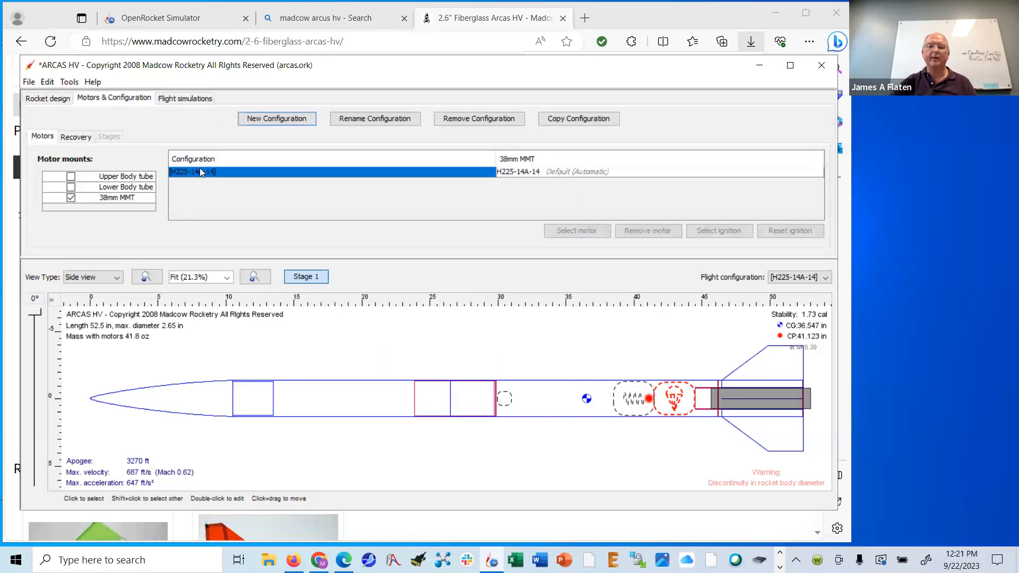
{"action": "left_click", "coordinate": [511, 171]}
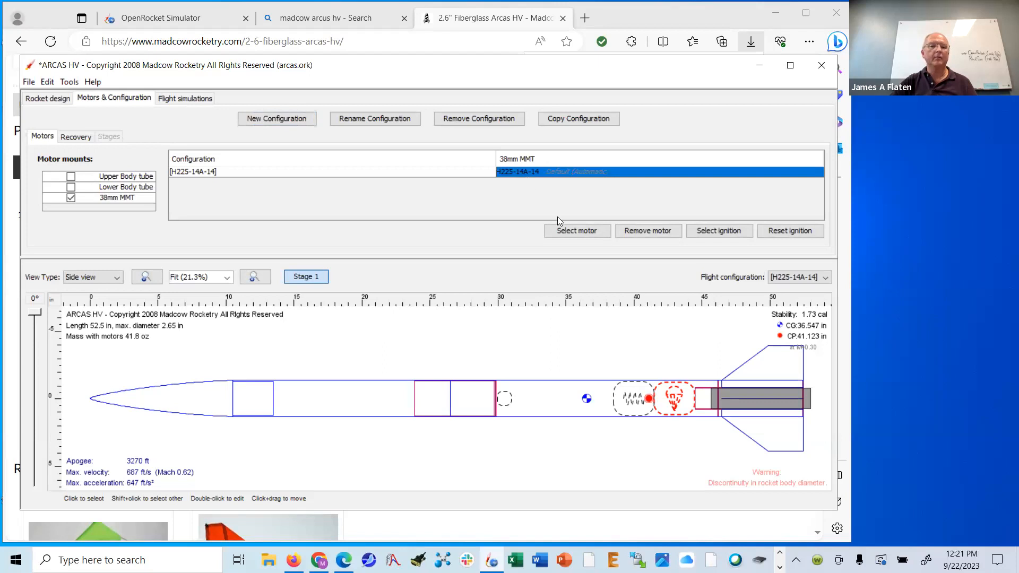
{"action": "left_click", "coordinate": [277, 118]}
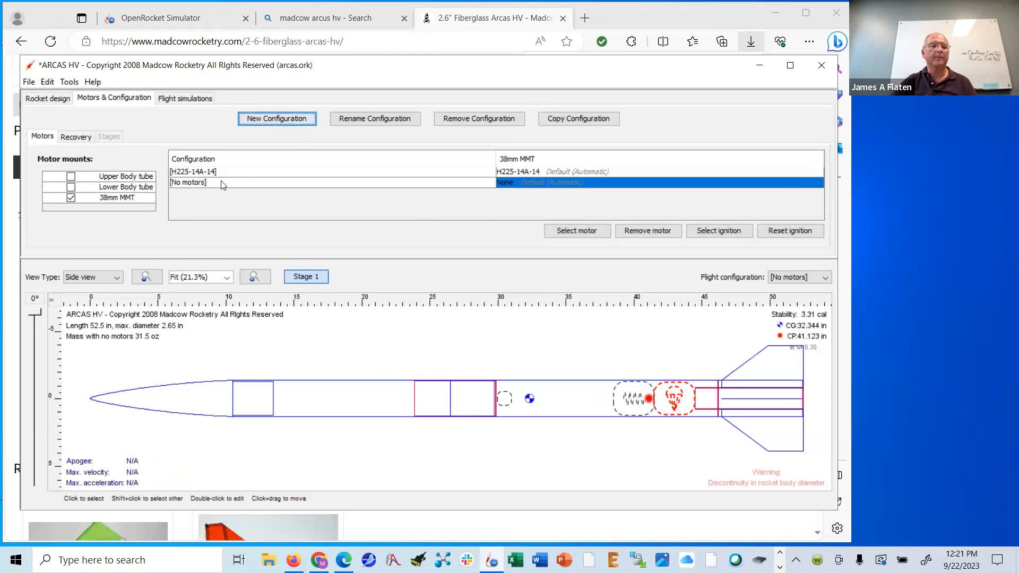
Step: Set the ejection charge delay of the H225-14A motor in the first configuration to 11.6 seconds
{"action": "left_click", "coordinate": [509, 172]}
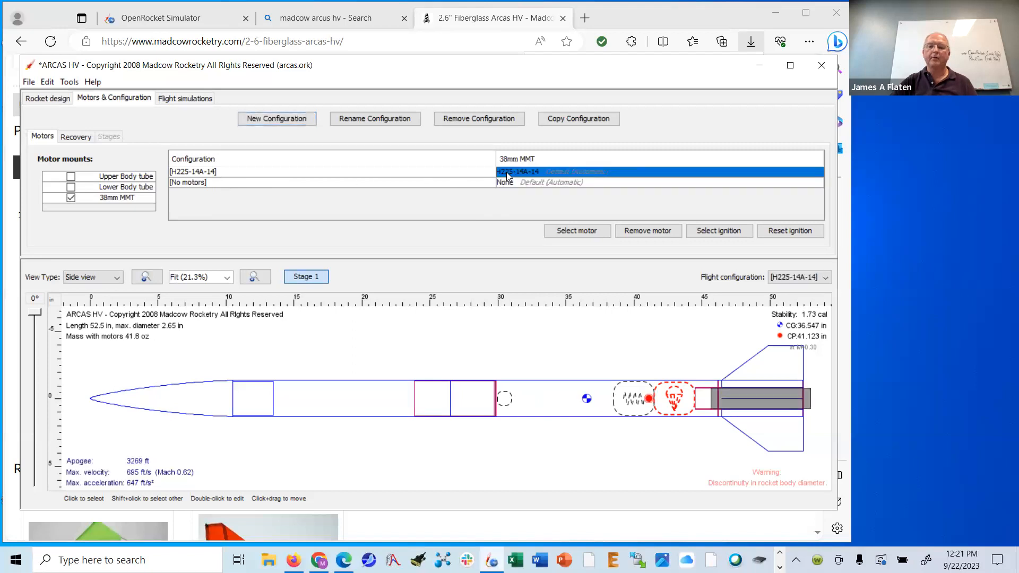
{"action": "double_click", "coordinate": [508, 176]}
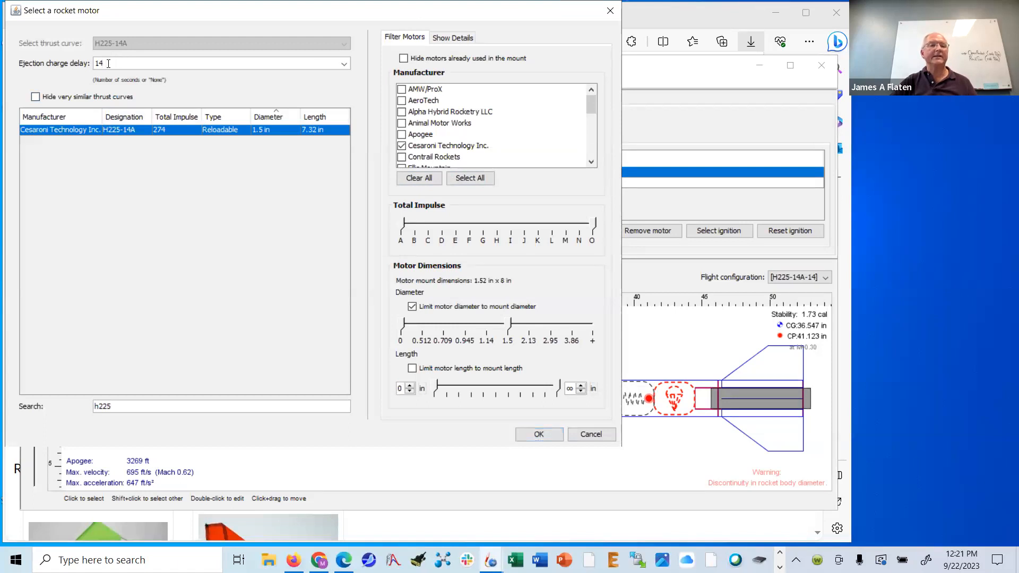
{"action": "key", "text": "BackSpace"}
{"action": "type", "text": "1.6"}
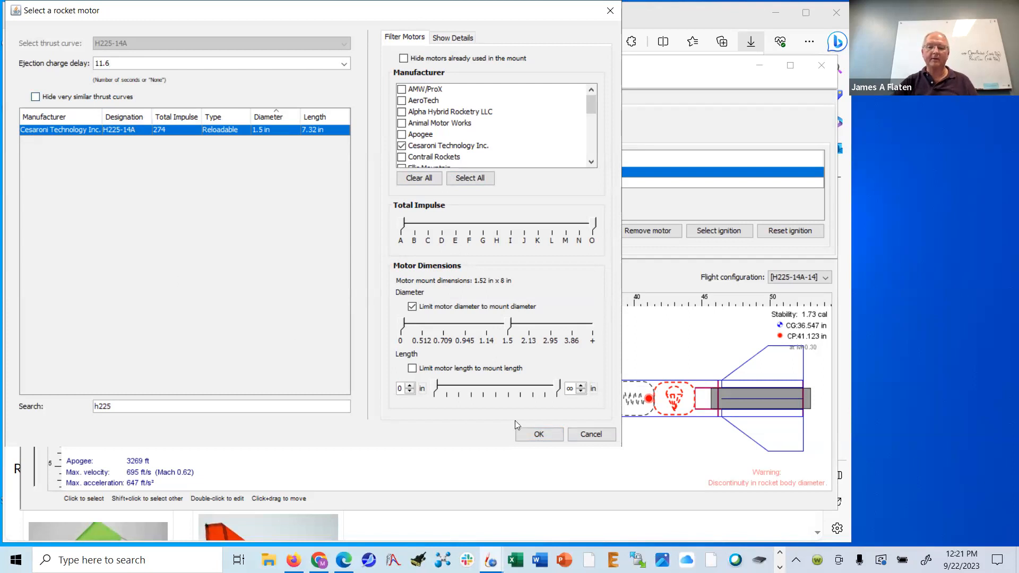
{"action": "left_click", "coordinate": [539, 434]}
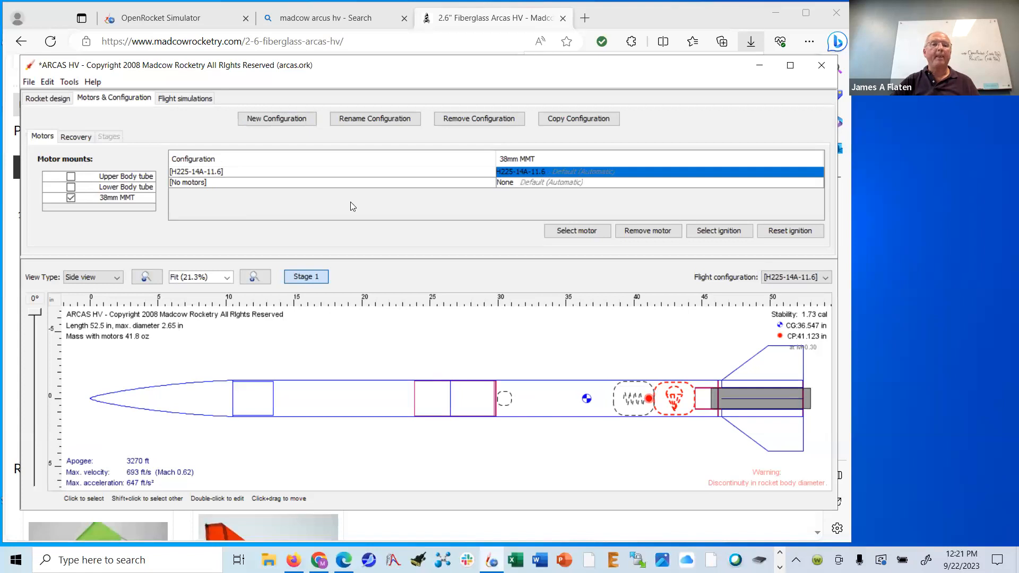
Step: Create and run a new simulation for the H225-14A-11.6 configuration, and plot its flight data including lateral distance against time
{"action": "left_click", "coordinate": [184, 98]}
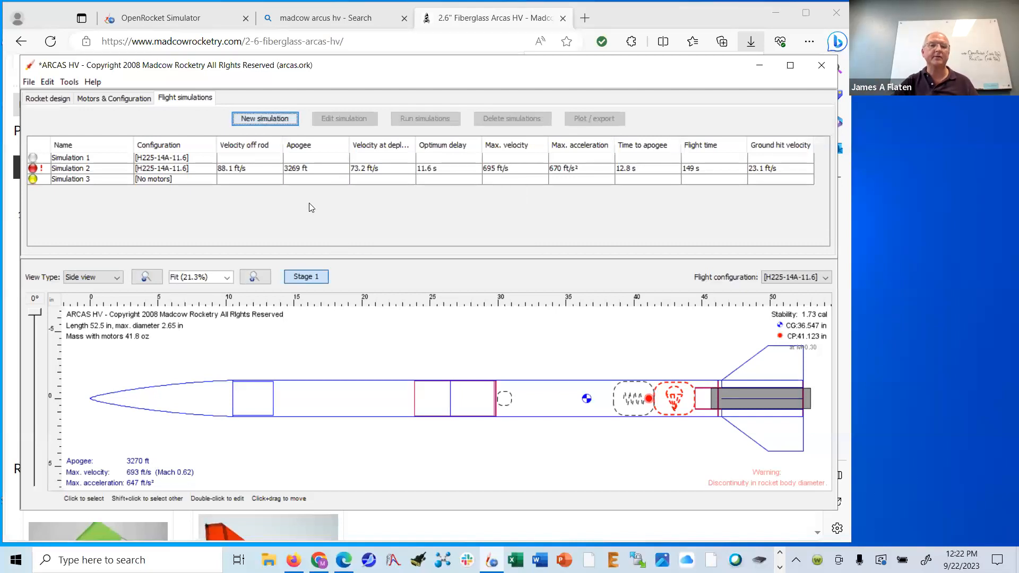
{"action": "left_click", "coordinate": [267, 118]}
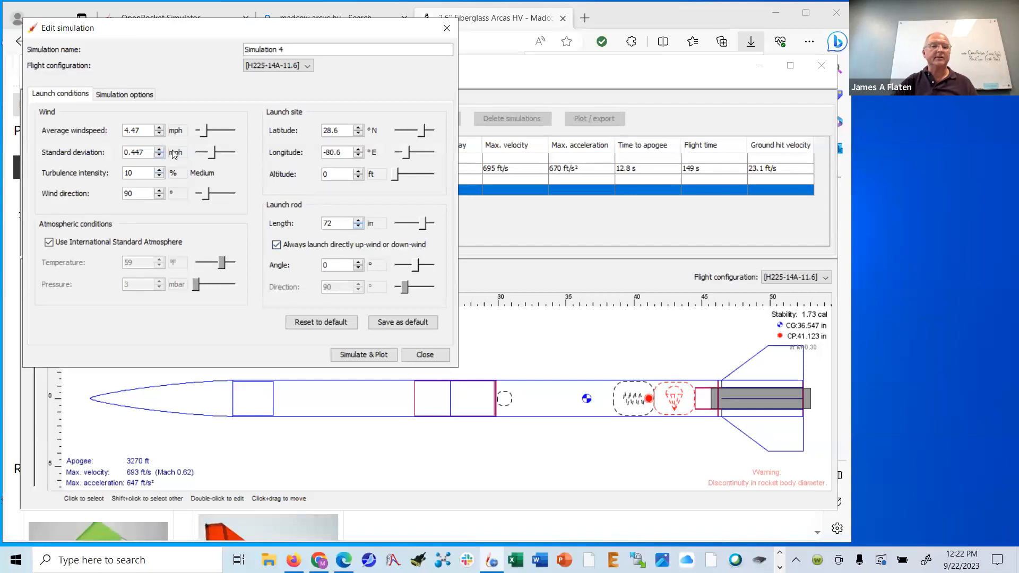
{"action": "left_click", "coordinate": [366, 355]}
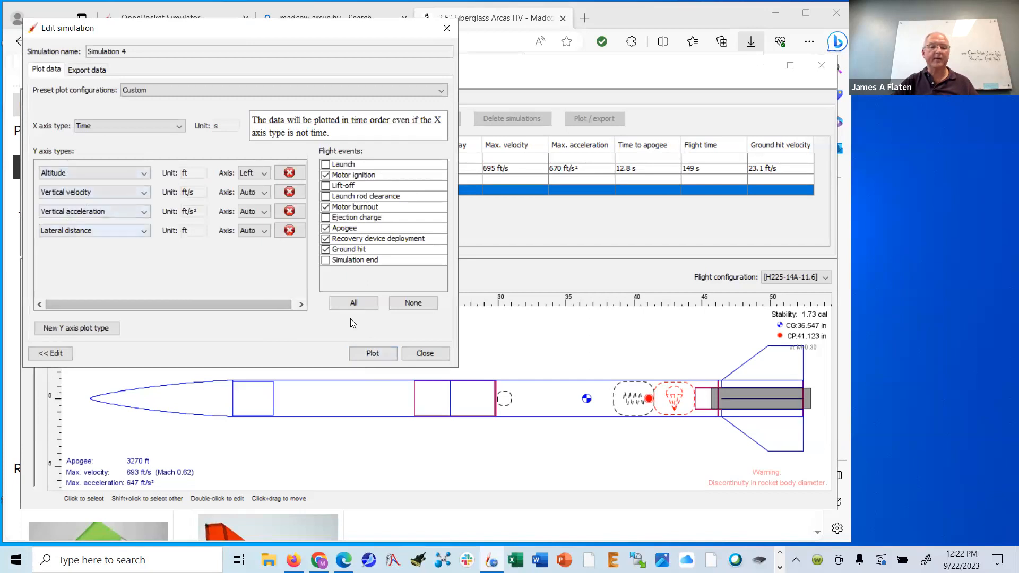
{"action": "left_click", "coordinate": [370, 351]}
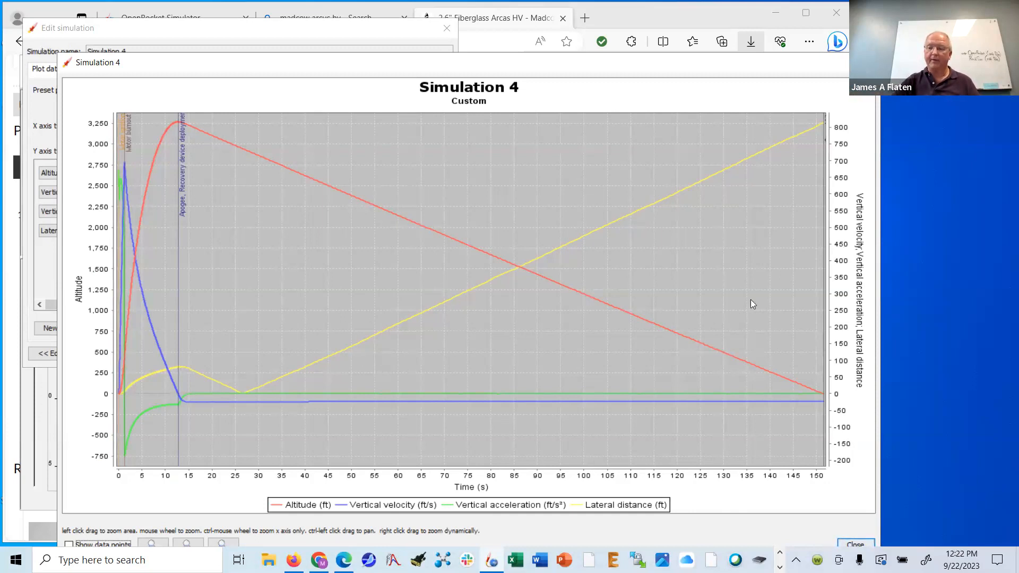
{"action": "left_click", "coordinate": [855, 544]}
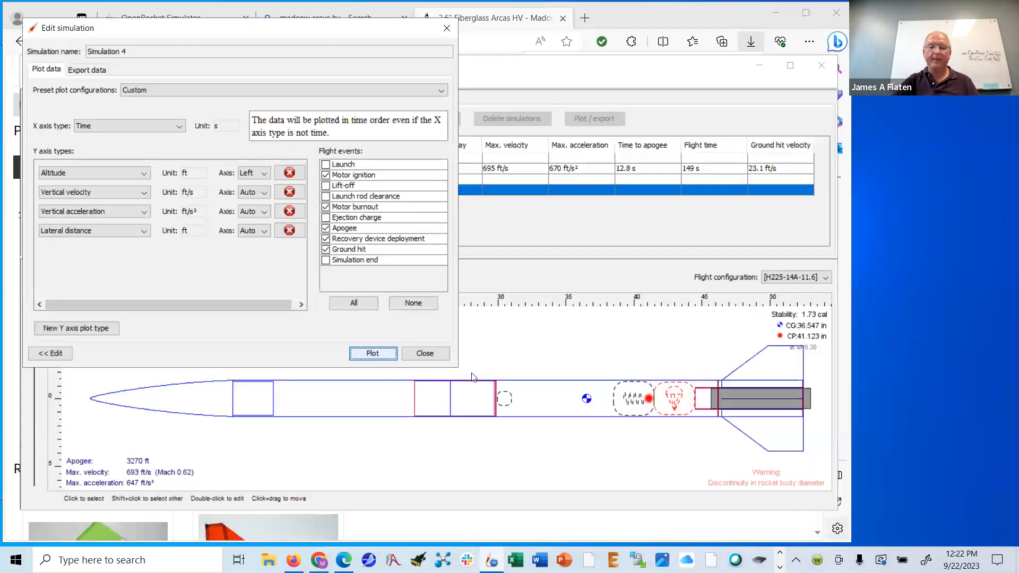
{"action": "left_click", "coordinate": [424, 353]}
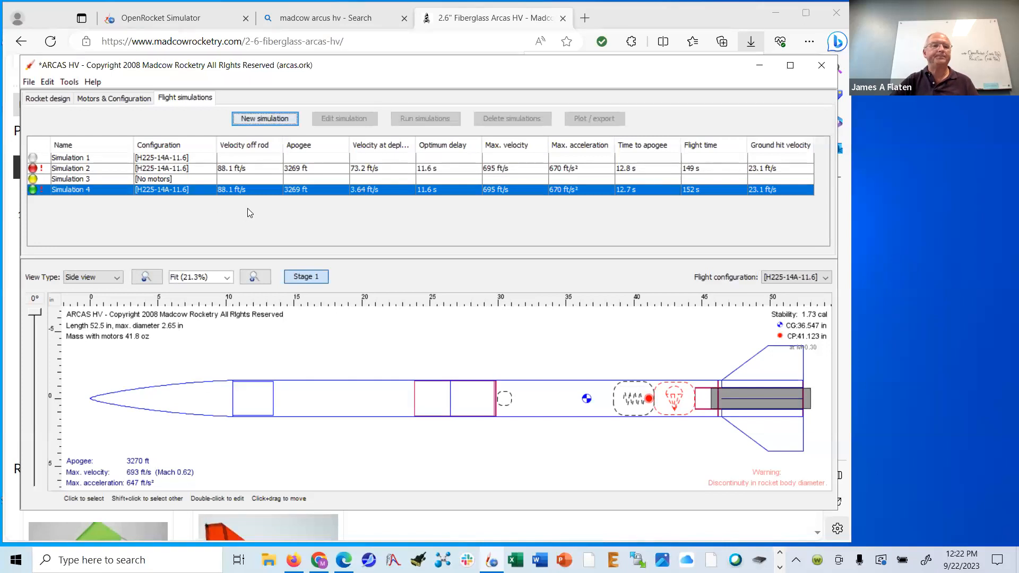
Step: Add a third motor configuration and fit the 38mm MMT with the Cesaroni H125-Classic motor at a 12-second ejection delay
{"action": "left_click", "coordinate": [114, 98]}
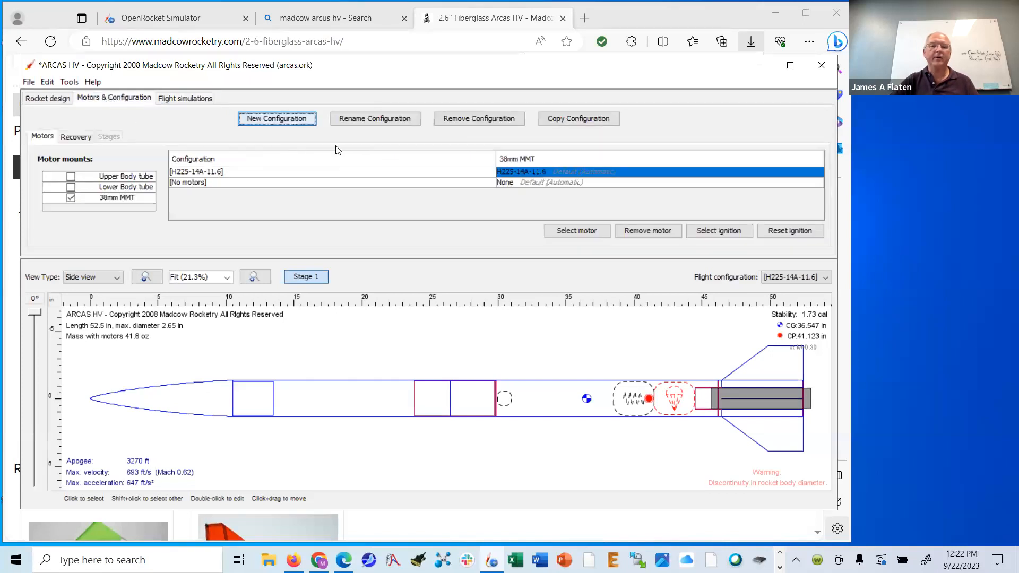
{"action": "left_click", "coordinate": [273, 120]}
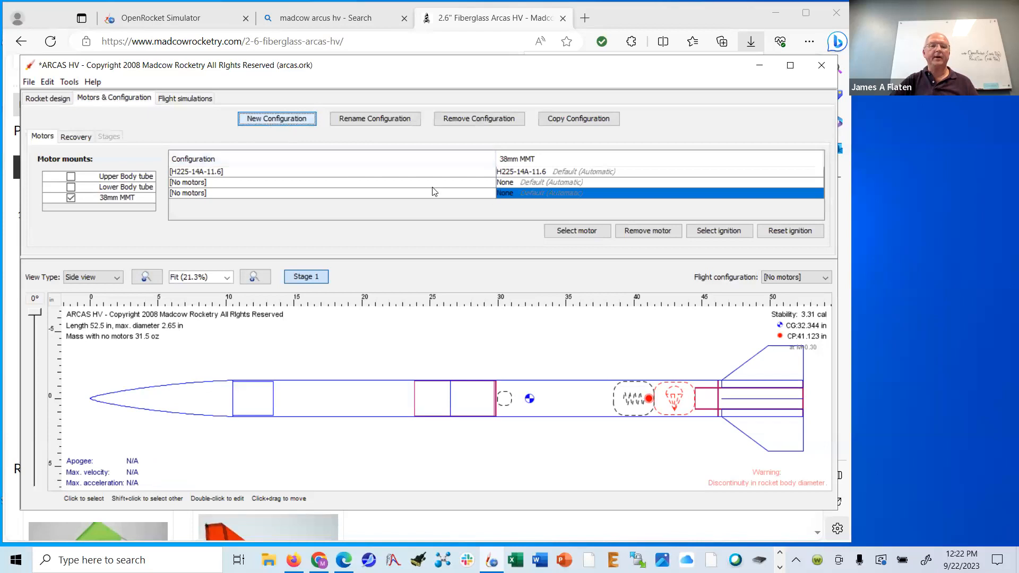
{"action": "left_click", "coordinate": [572, 230]}
{"action": "left_click", "coordinate": [124, 404]}
{"action": "key", "text": "BackSpace"}
{"action": "key", "text": "BackSpace"}
{"action": "key", "text": "BackSpace"}
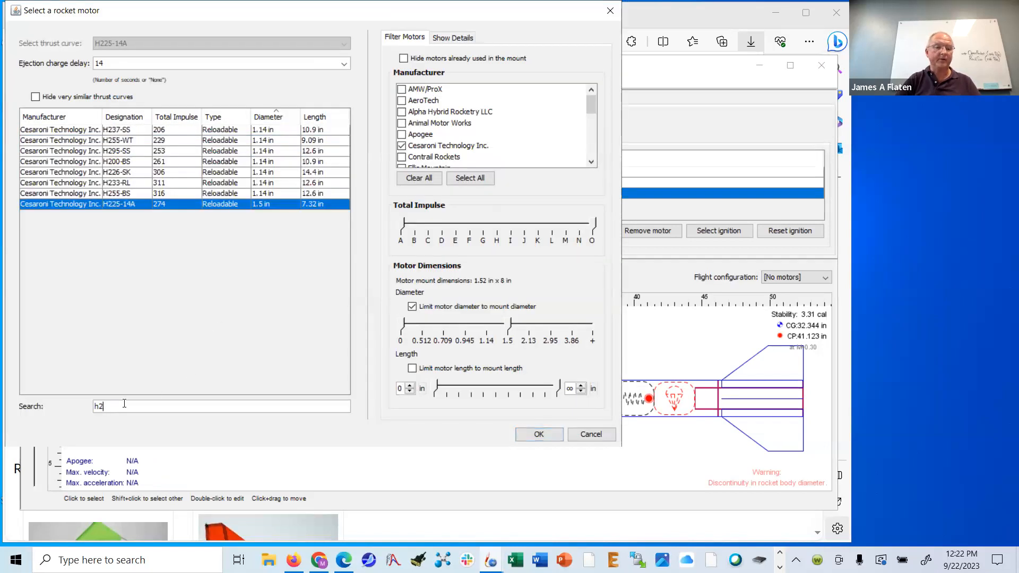
{"action": "type", "text": "125"}
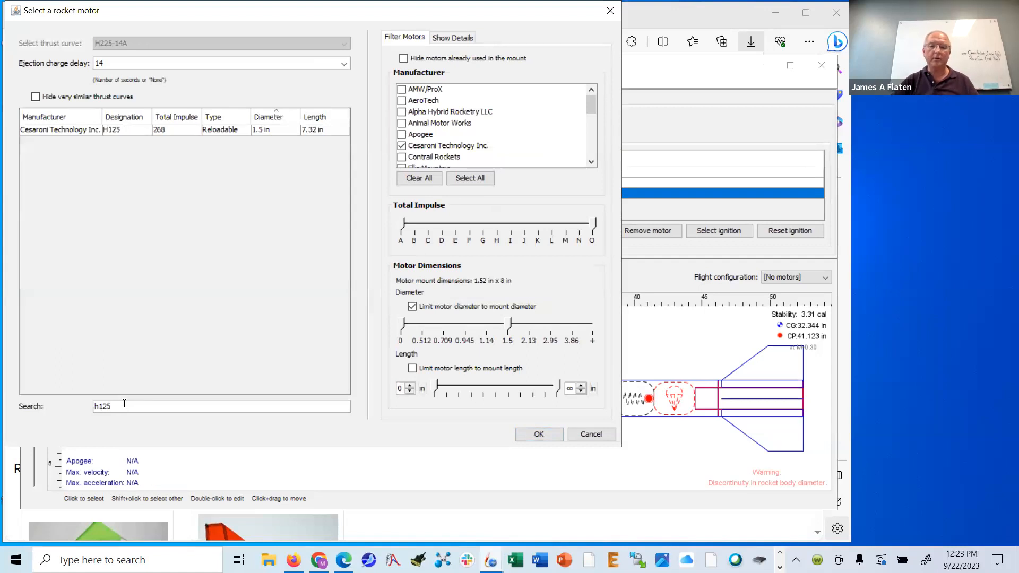
{"action": "left_click", "coordinate": [75, 129]}
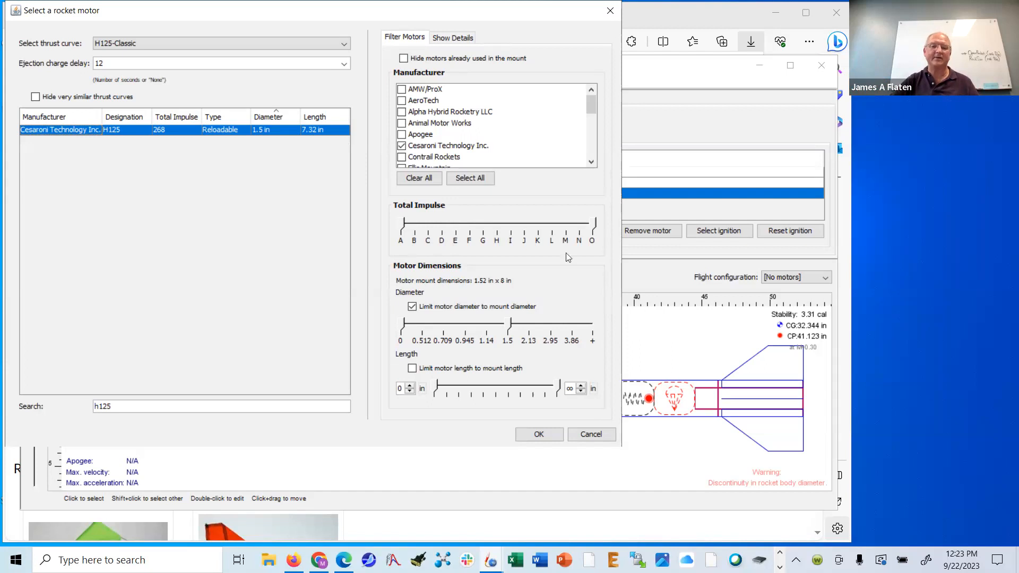
{"action": "left_click", "coordinate": [538, 434]}
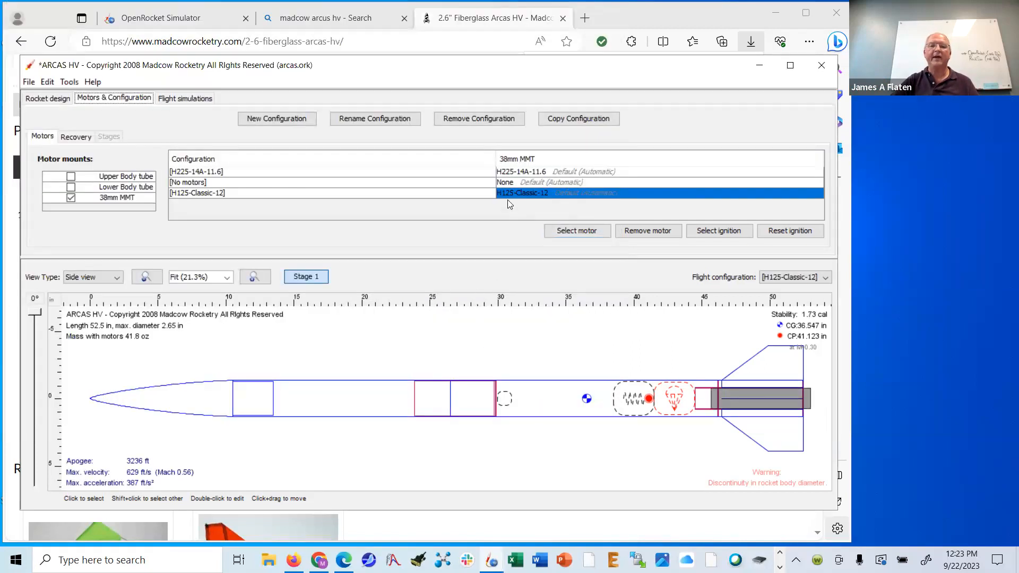
Step: Create and run a new simulation for the H125-Classic-12 configuration, and plot its altitude, vertical velocity, vertical acceleration and lateral distance against time
{"action": "left_click", "coordinate": [184, 99]}
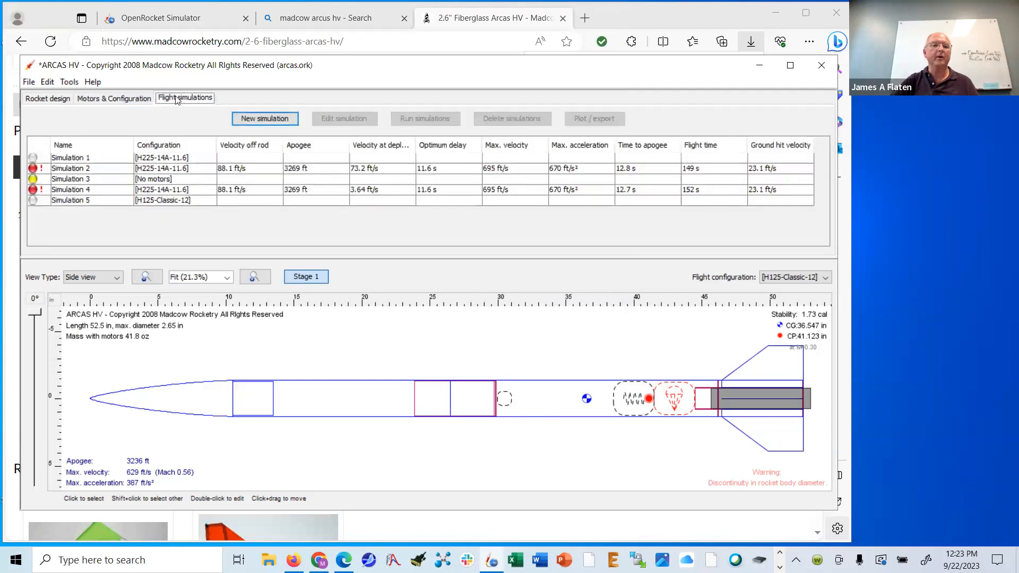
{"action": "left_click", "coordinate": [265, 119]}
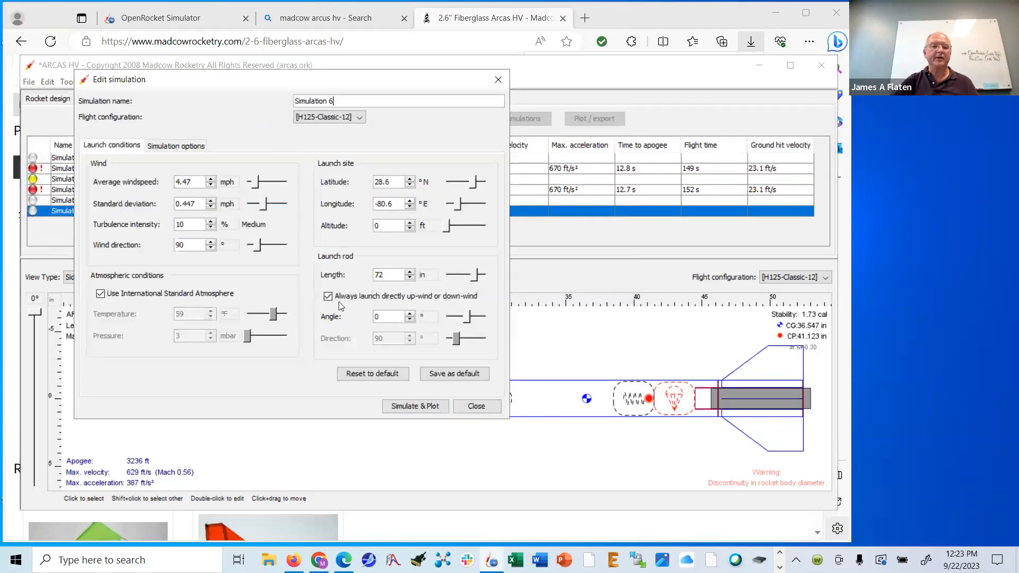
{"action": "left_click", "coordinate": [417, 408]}
{"action": "left_click", "coordinate": [423, 405]}
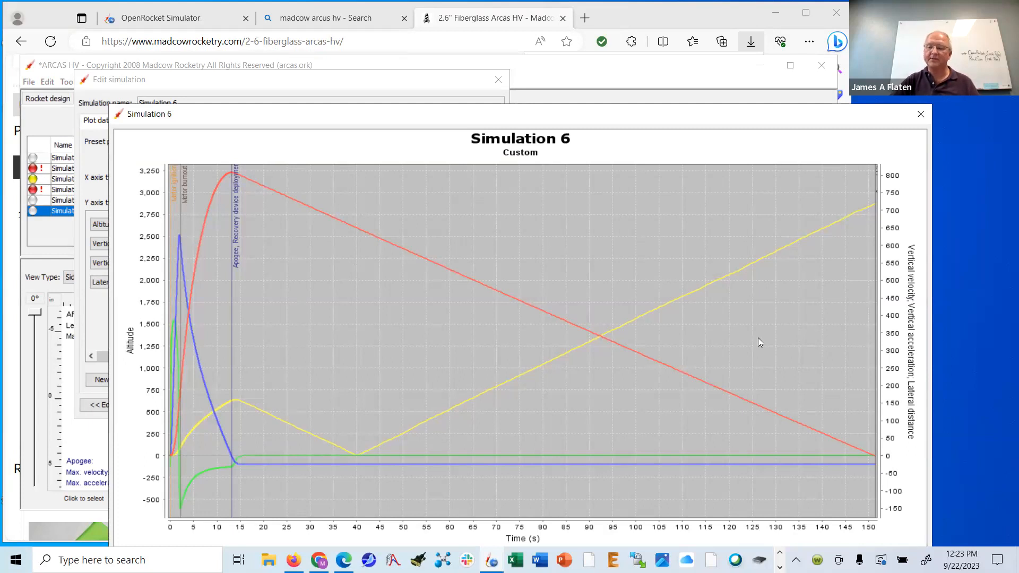
{"action": "double_click", "coordinate": [697, 117]}
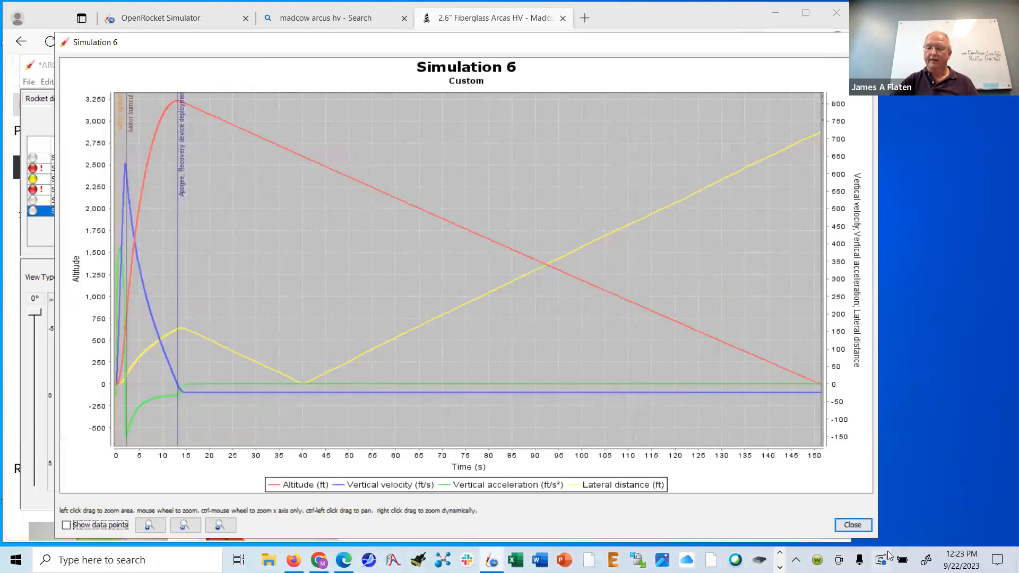
{"action": "left_click", "coordinate": [855, 524]}
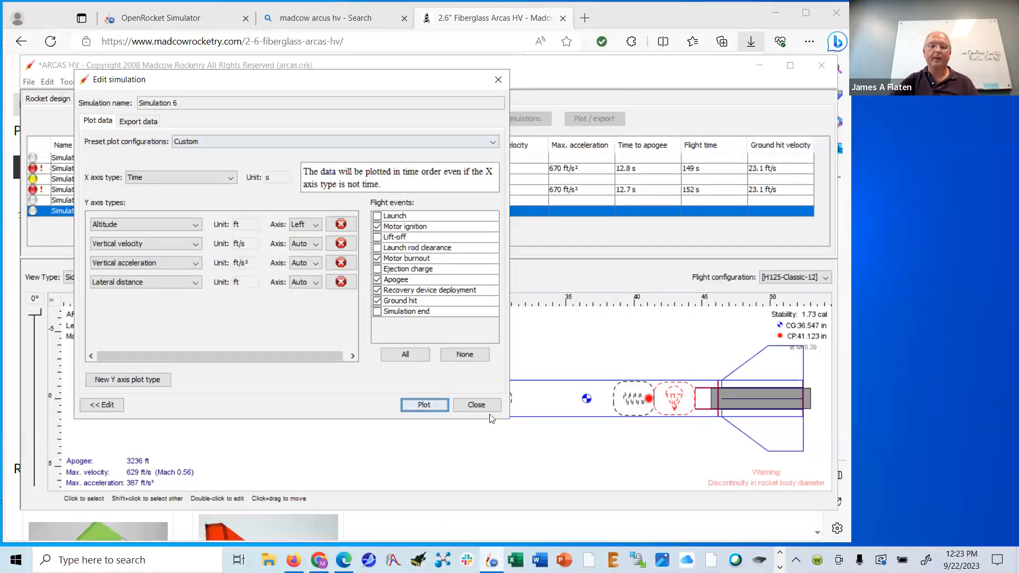
{"action": "left_click", "coordinate": [476, 405]}
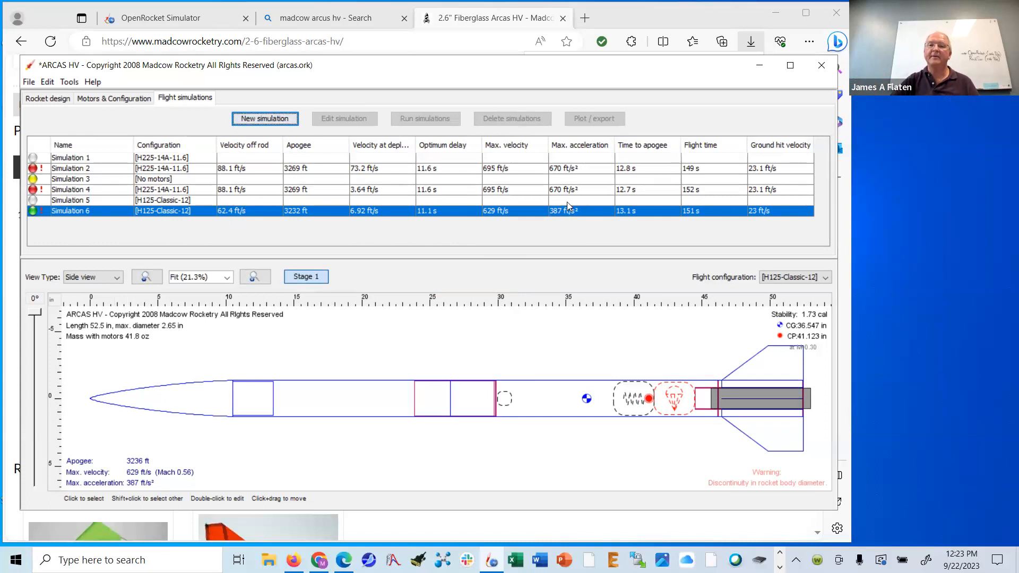
{"action": "mouse_move", "coordinate": [566, 210]}
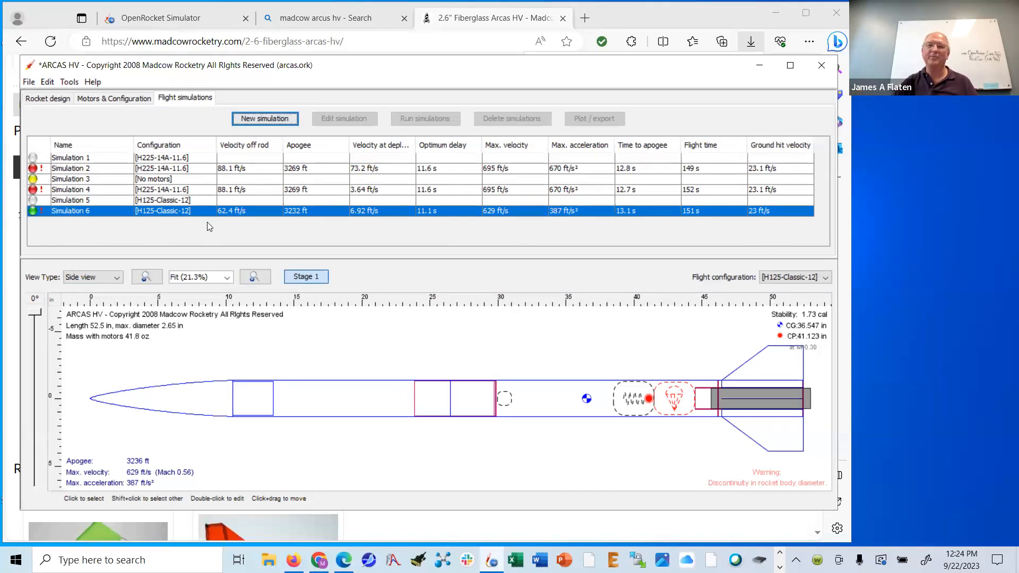
Step: Replace the motor in the third configuration with the Cesaroni H400-Vmax at a 14-second ejection delay
{"action": "left_click", "coordinate": [107, 99]}
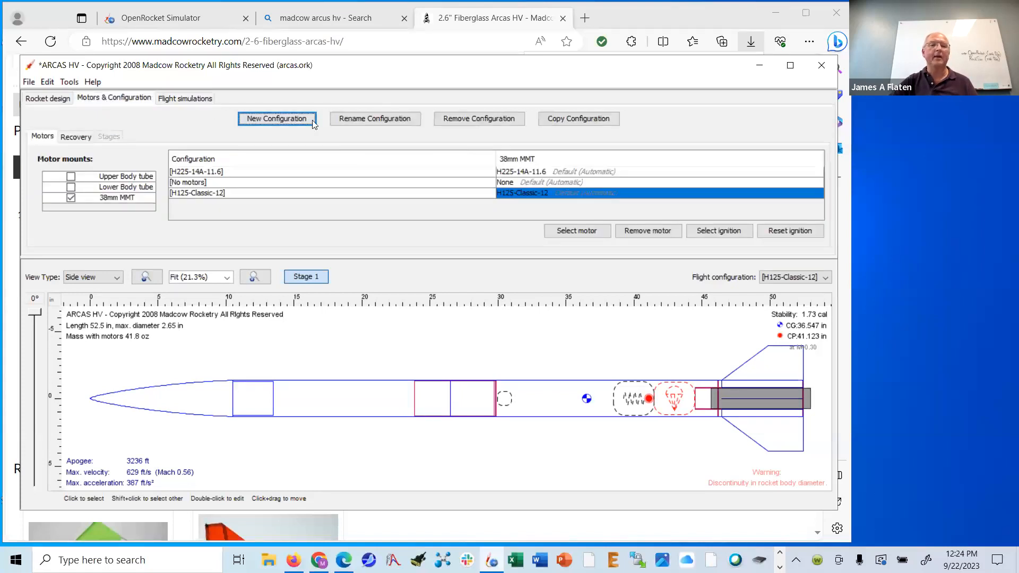
{"action": "left_click", "coordinate": [578, 231]}
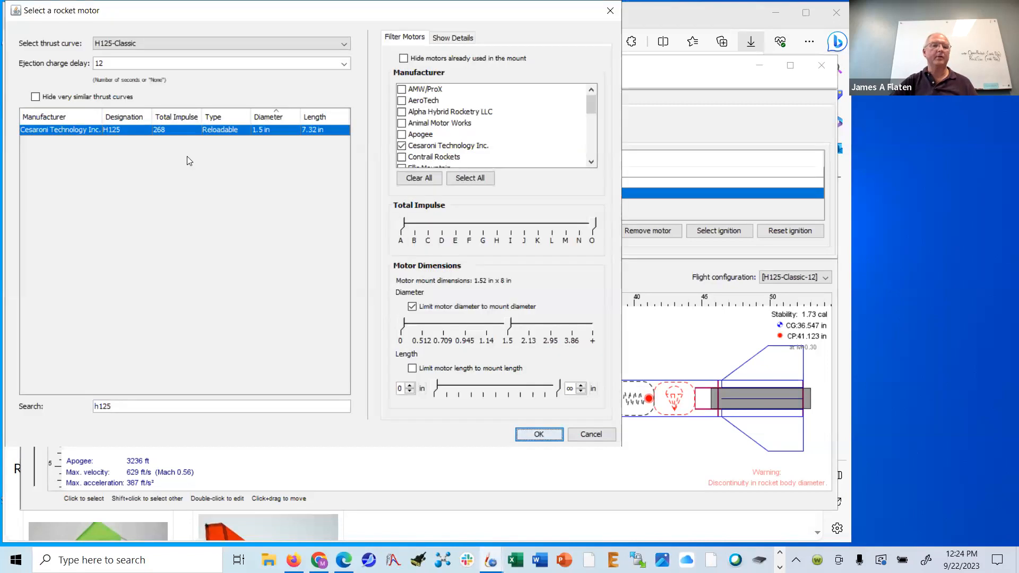
{"action": "left_click_drag", "start_coordinate": [111, 406], "coordinate": [92, 407]}
{"action": "type", "text": "h44"}
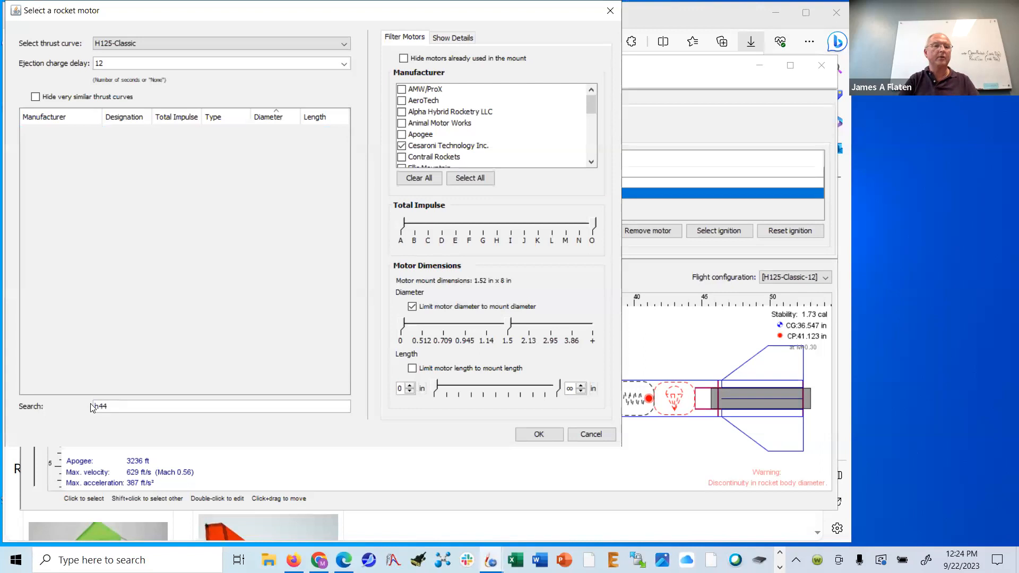
{"action": "key", "text": "BackSpace"}
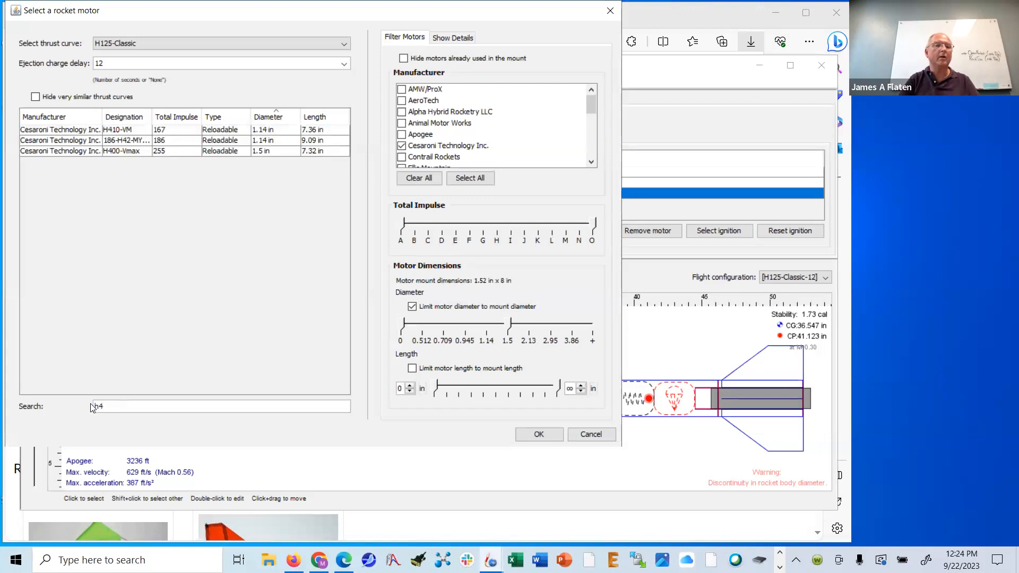
{"action": "left_click", "coordinate": [116, 154]}
{"action": "left_click", "coordinate": [539, 435]}
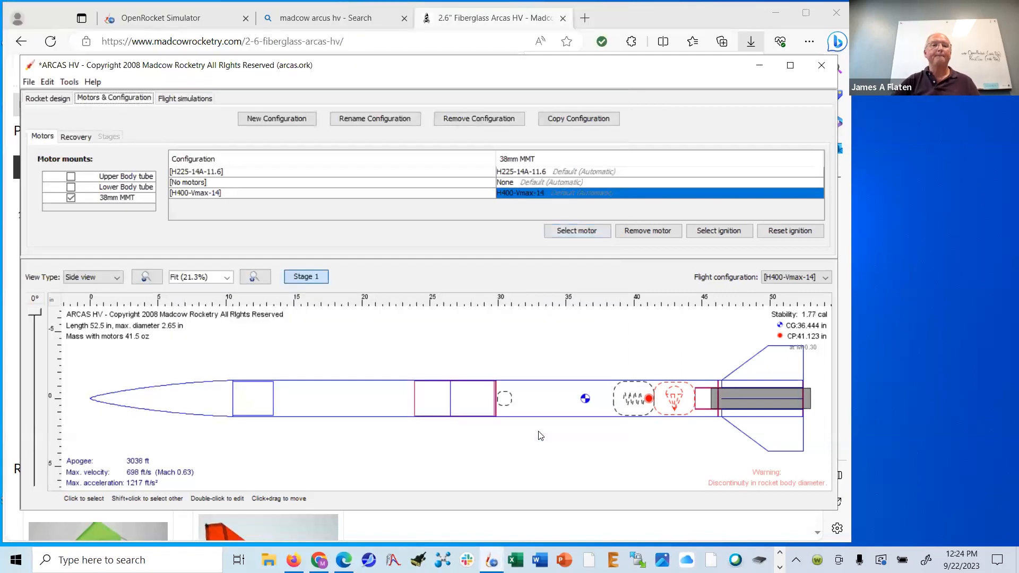
Step: Create and run a new simulation for the H400-Vmax-14 configuration, and plot its altitude, velocity, acceleration and lateral distance against time
{"action": "left_click", "coordinate": [172, 97]}
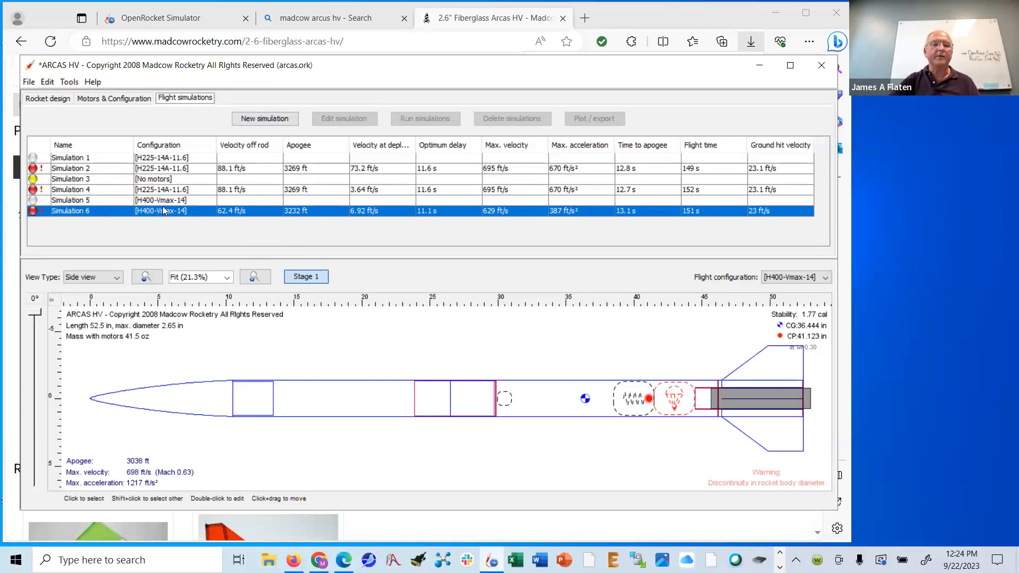
{"action": "left_click", "coordinate": [260, 119]}
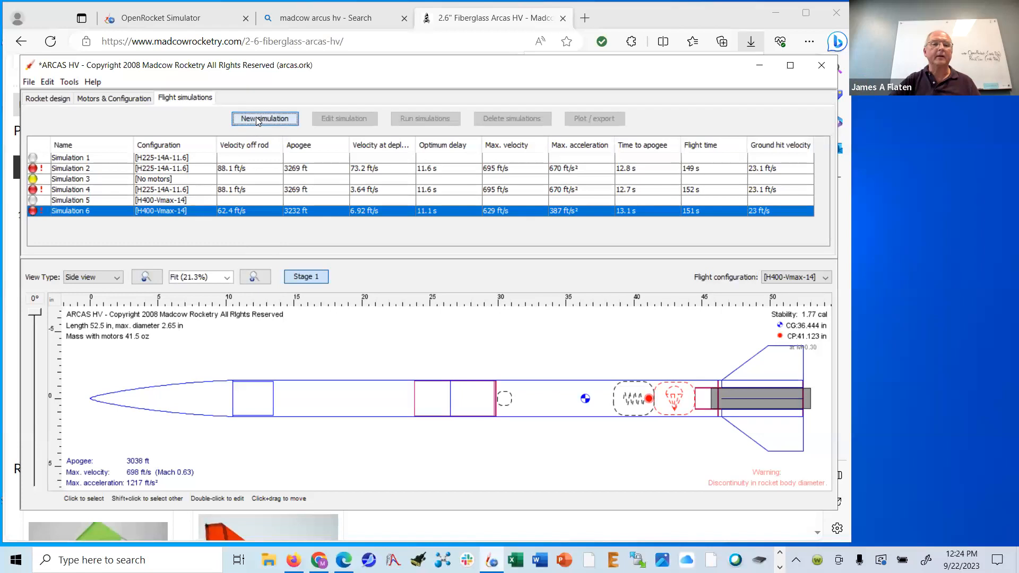
{"action": "left_click", "coordinate": [470, 456]}
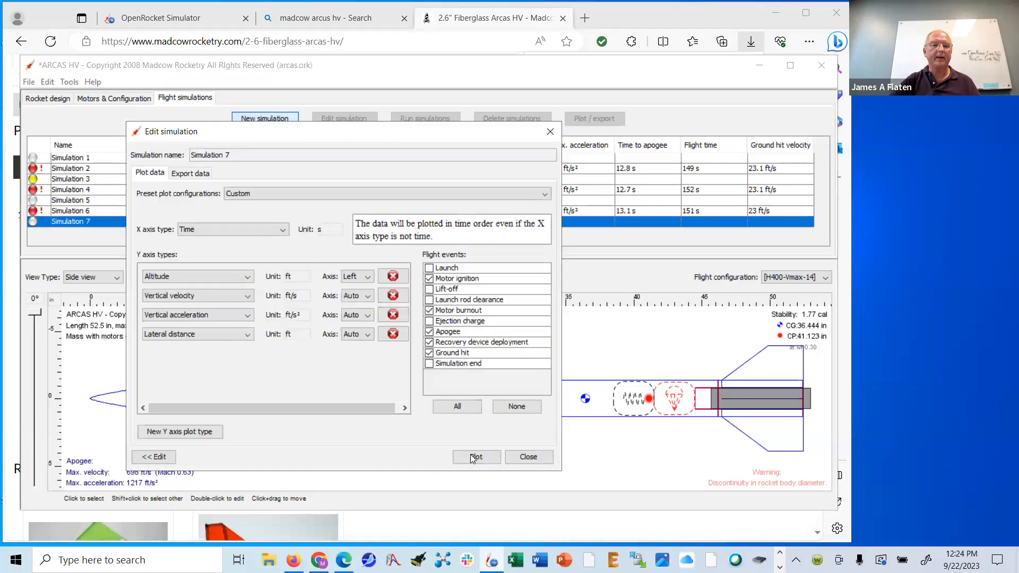
{"action": "left_click", "coordinate": [477, 457]}
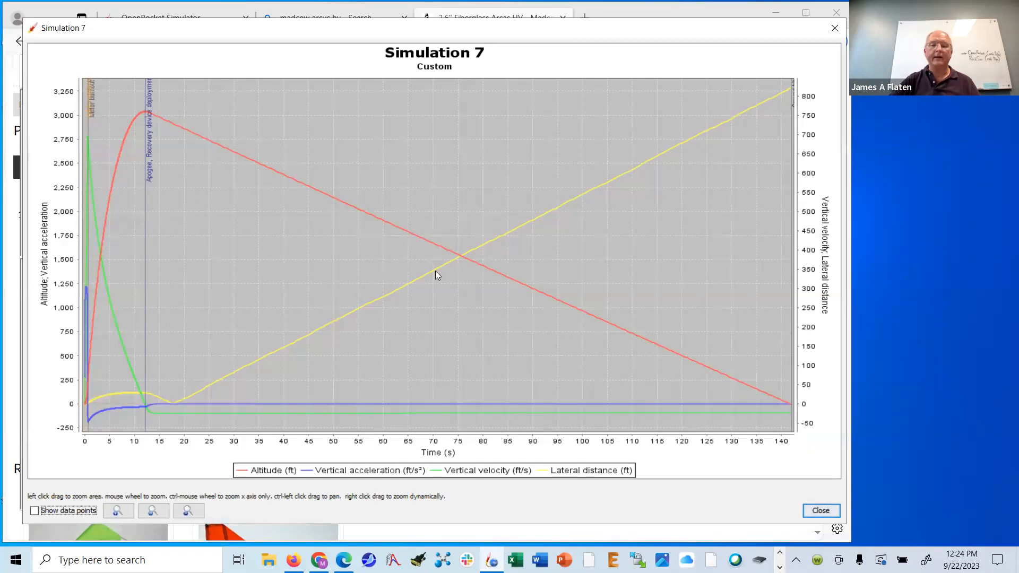
{"action": "left_click", "coordinate": [820, 510]}
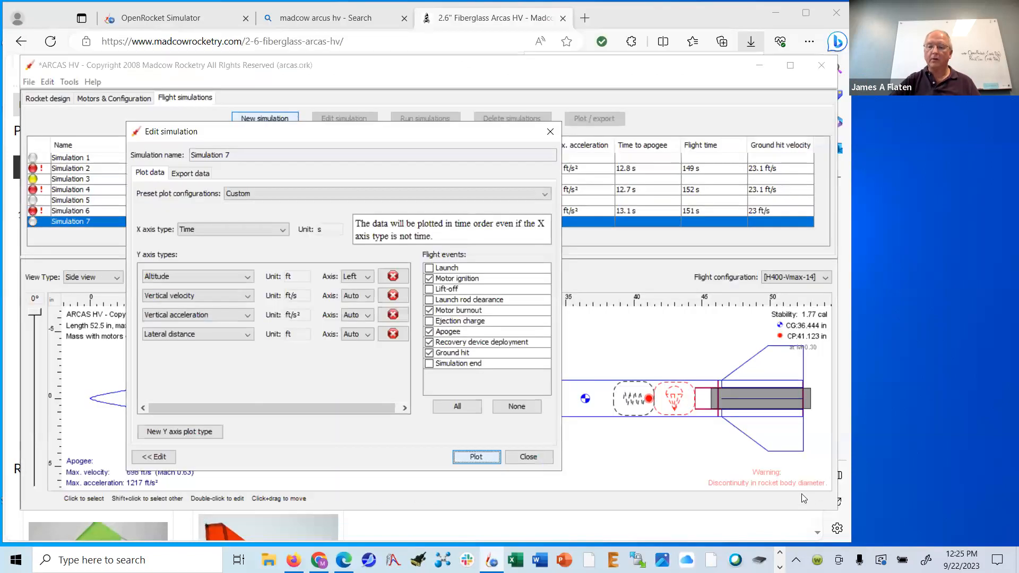
{"action": "left_click", "coordinate": [534, 459]}
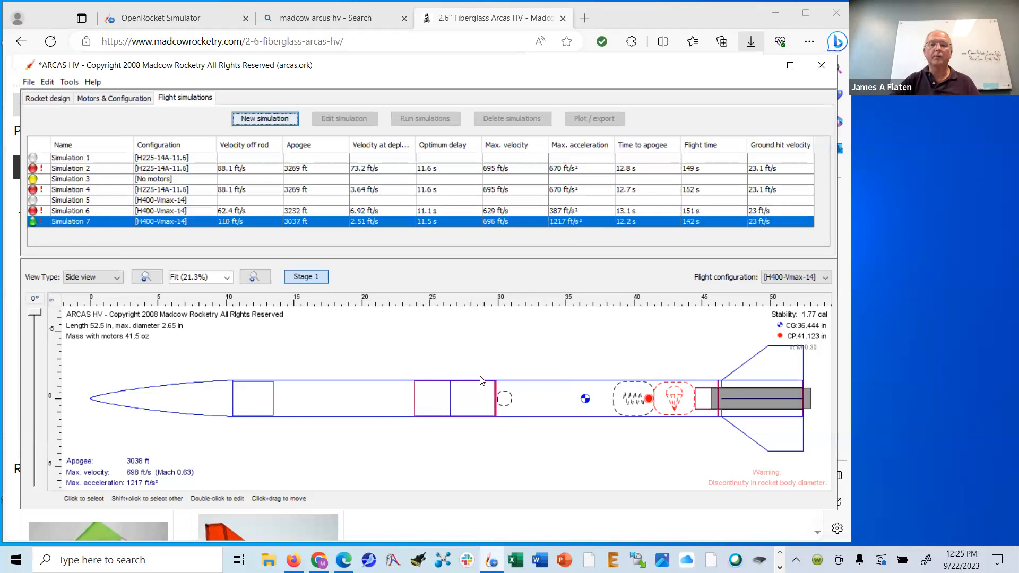